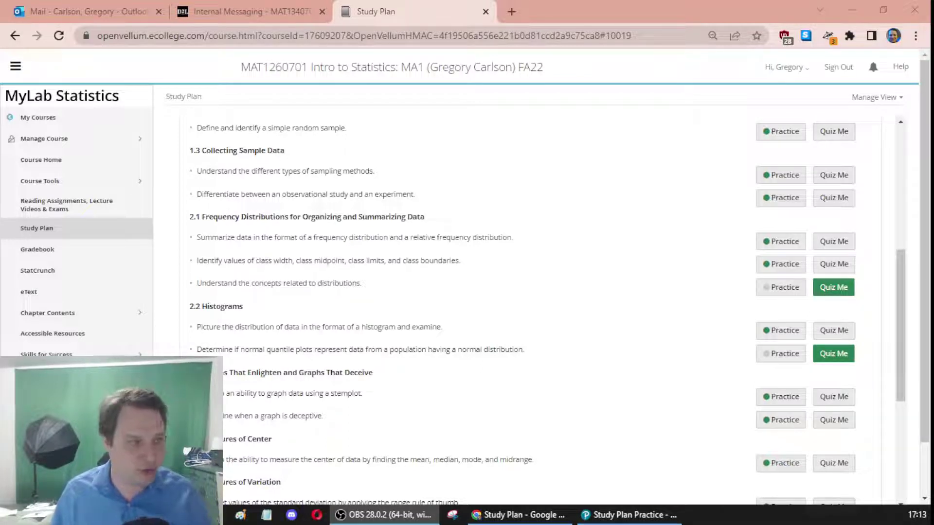
# Open the practice exercise for the section 3.2 objective on finding and comparing the coefficient of variation of two samples
pyautogui.scroll(-4, 404, 203)
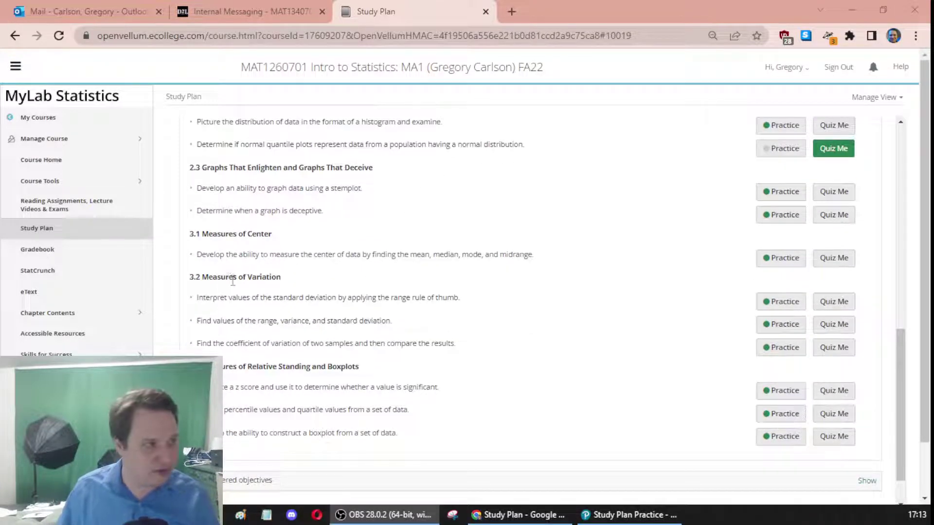
pyautogui.moveTo(226, 344); pyautogui.dragTo(291, 344)
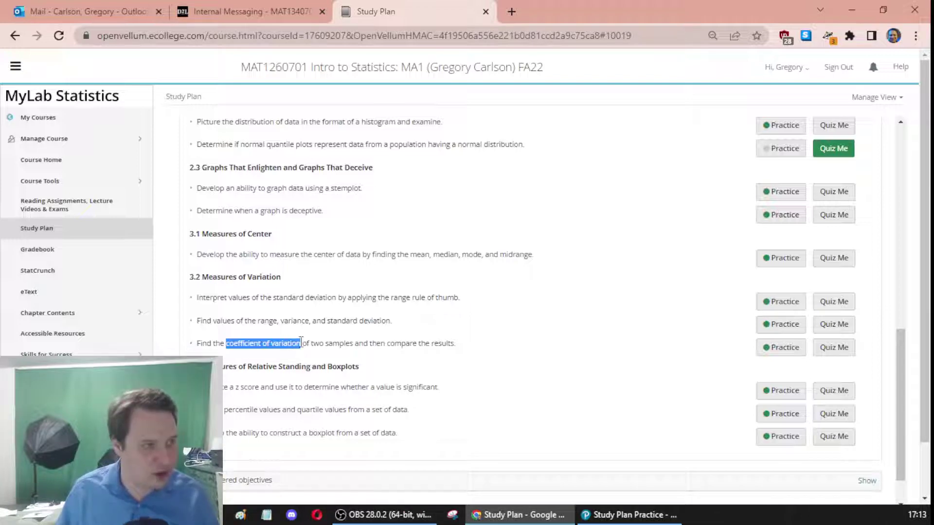
pyautogui.click(301, 342)
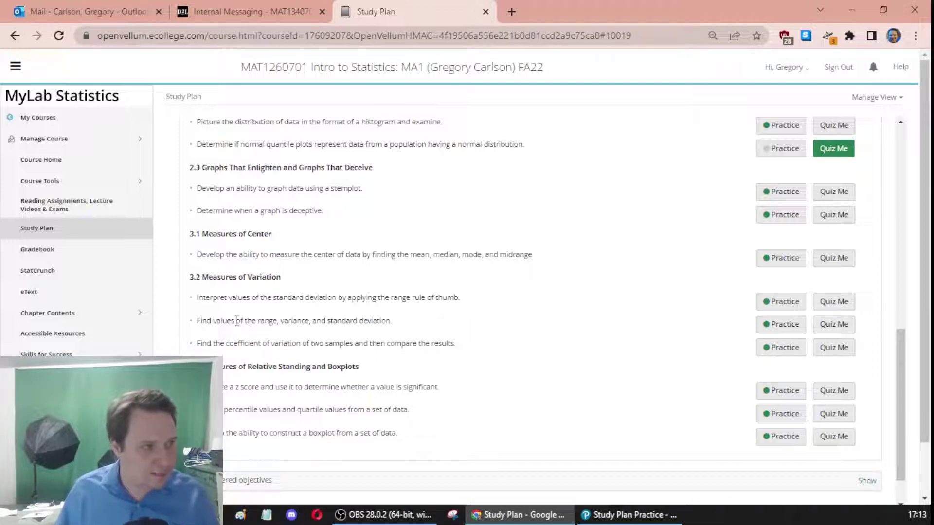
pyautogui.moveTo(237, 320); pyautogui.dragTo(390, 321)
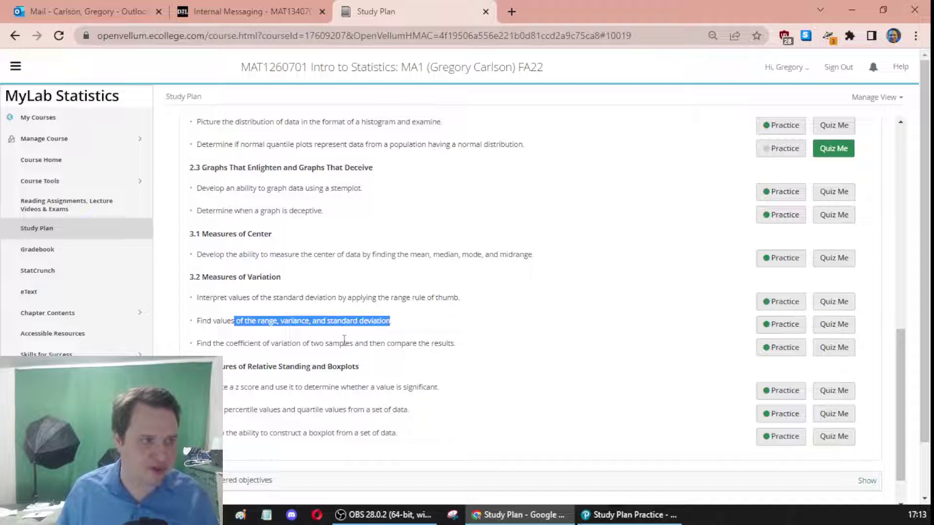
pyautogui.click(504, 339)
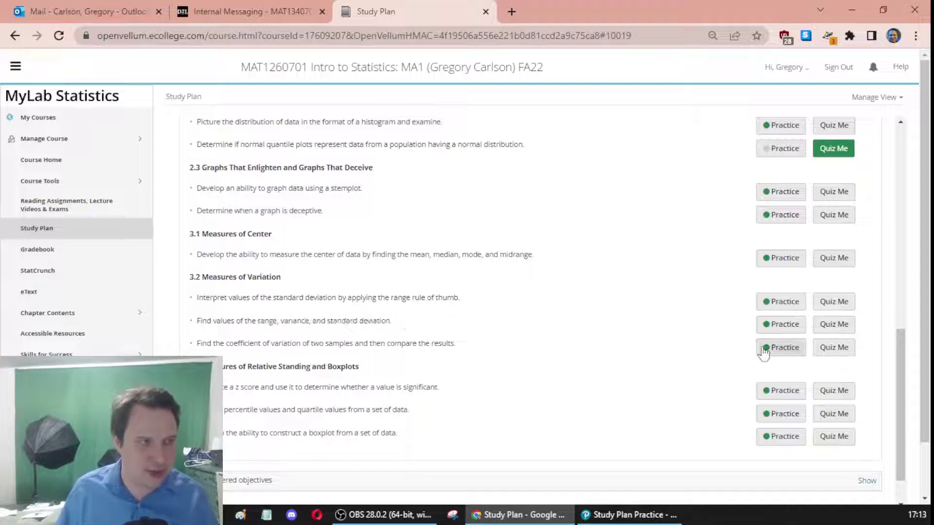
pyautogui.click(780, 349)
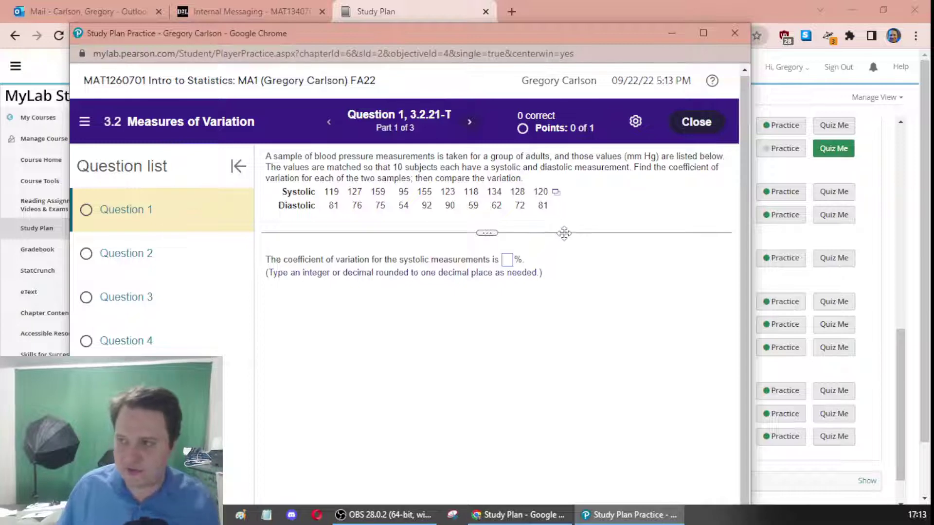
# Copy Question 1's systolic and diastolic blood pressure data to the clipboard
pyautogui.moveTo(292, 259); pyautogui.dragTo(371, 260)
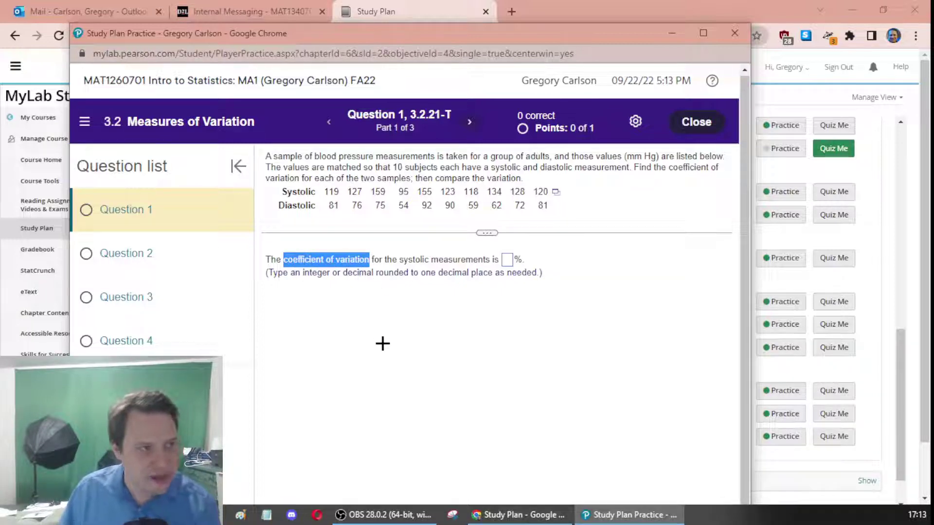
pyautogui.hotkey('alt', 'Tab')
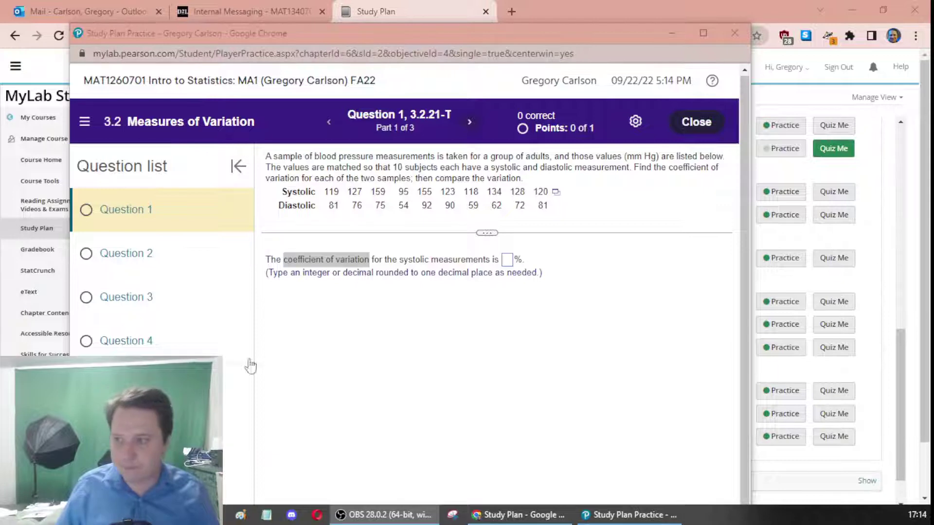
pyautogui.click(423, 388)
pyautogui.click(557, 192)
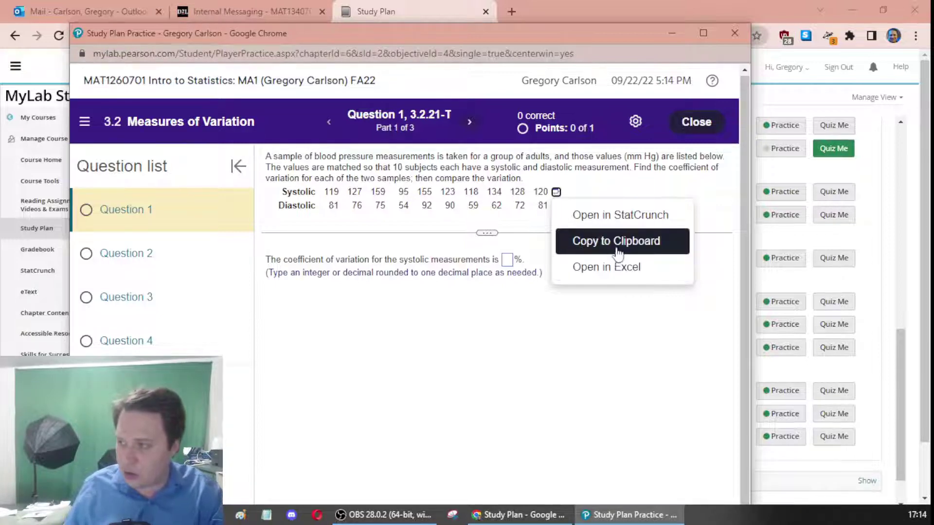
pyautogui.click(575, 303)
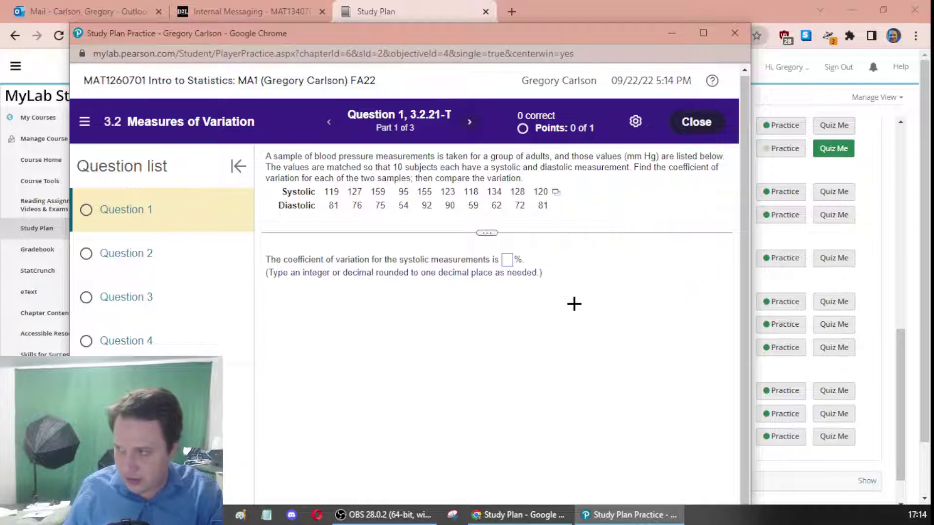
pyautogui.click(556, 193)
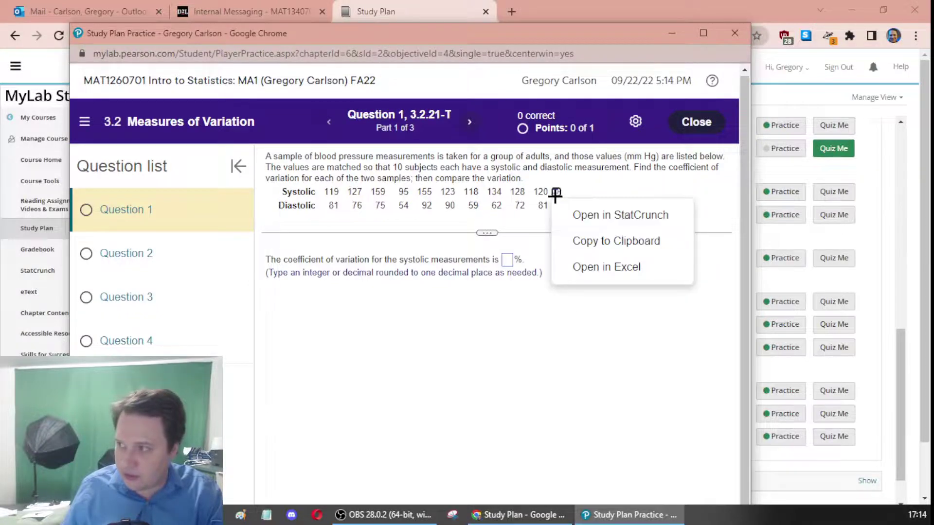
pyautogui.click(599, 244)
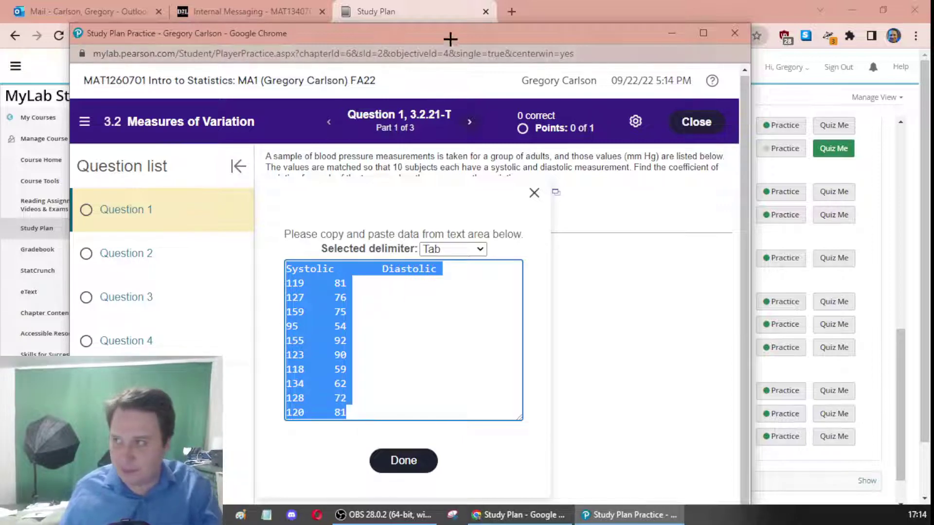
# Go to docs.google.com in a new browser tab, switch to Google Sheets and create a blank spreadsheet
pyautogui.click(439, 21)
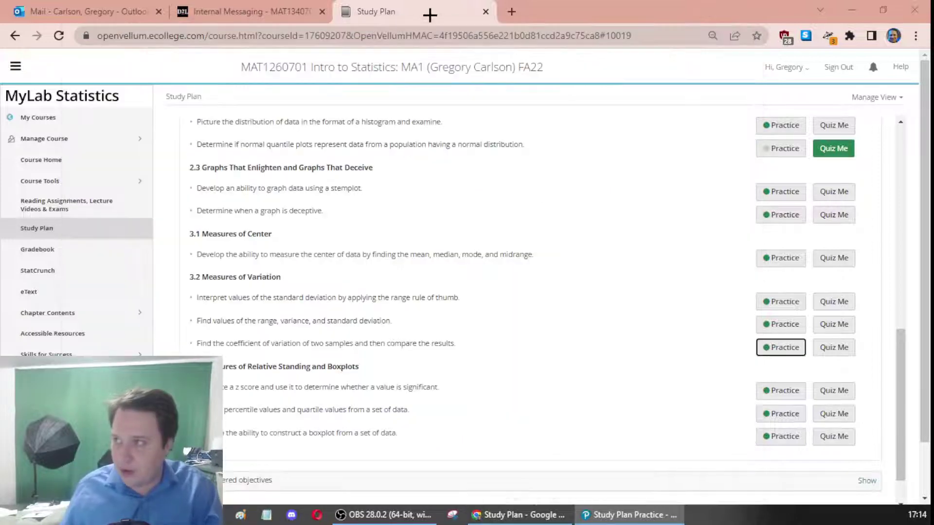
pyautogui.click(507, 12)
pyautogui.write('docs.google.com')
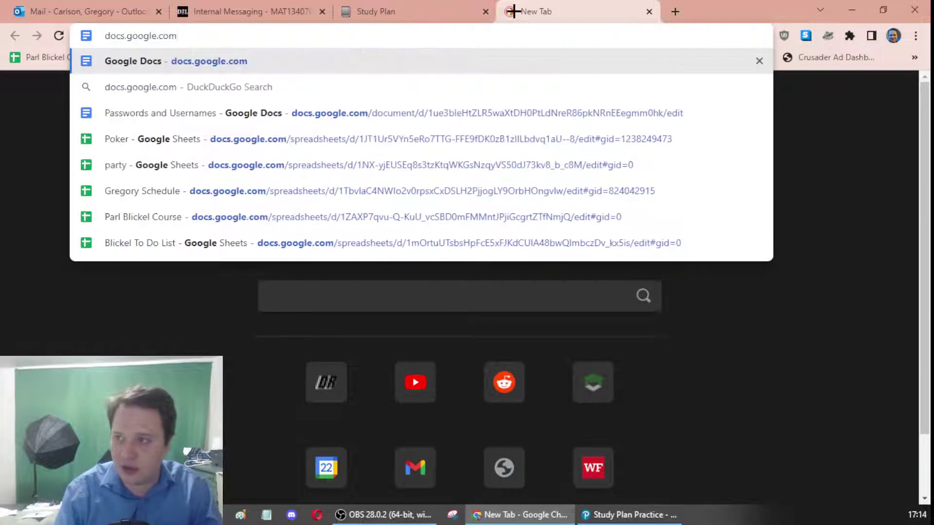
pyautogui.press('Return')
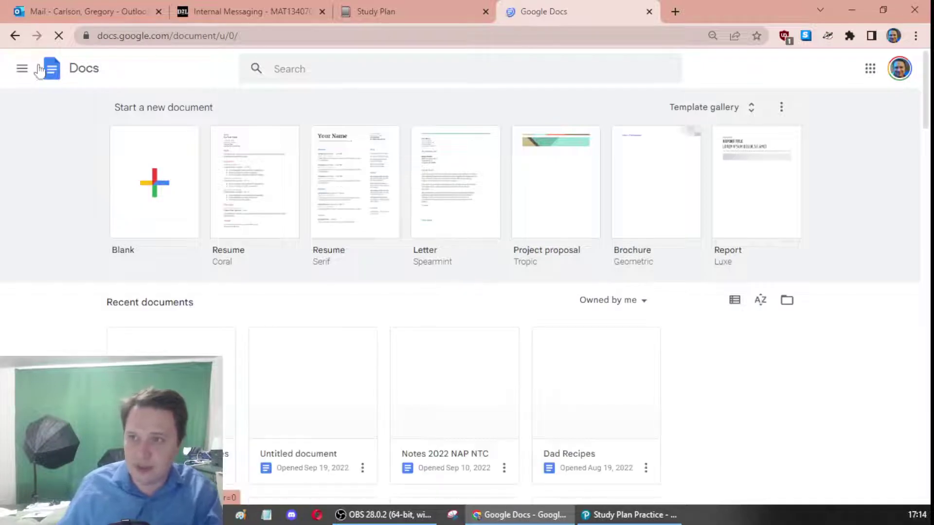
pyautogui.click(22, 68)
pyautogui.click(87, 140)
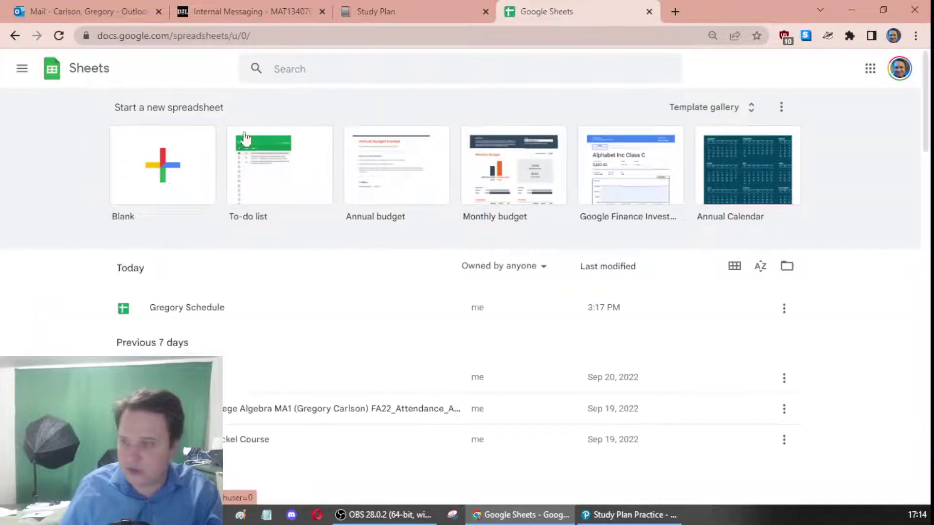
pyautogui.click(169, 166)
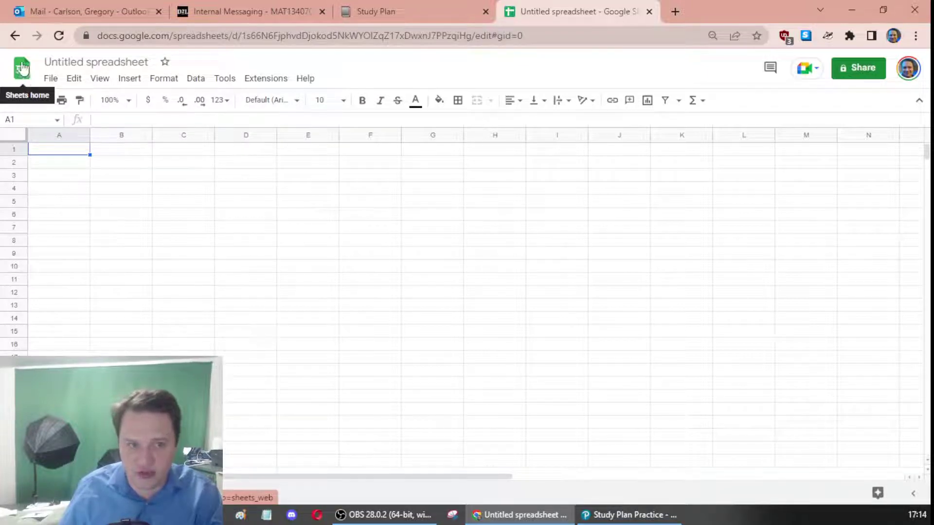
# Paste the copied blood pressure data into the sheet starting at cell A1
pyautogui.moveTo(598, 327); pyautogui.dragTo(304, 213)
pyautogui.click(224, 216)
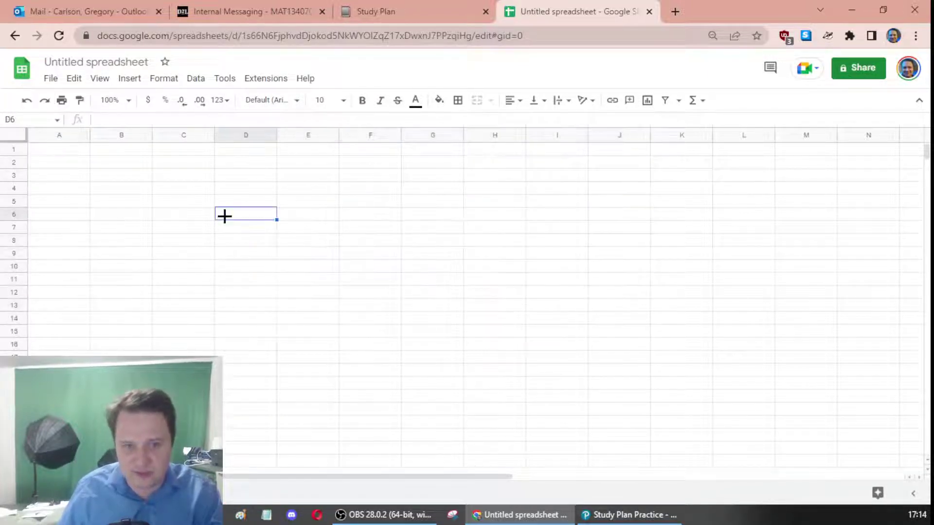
pyautogui.click(299, 204)
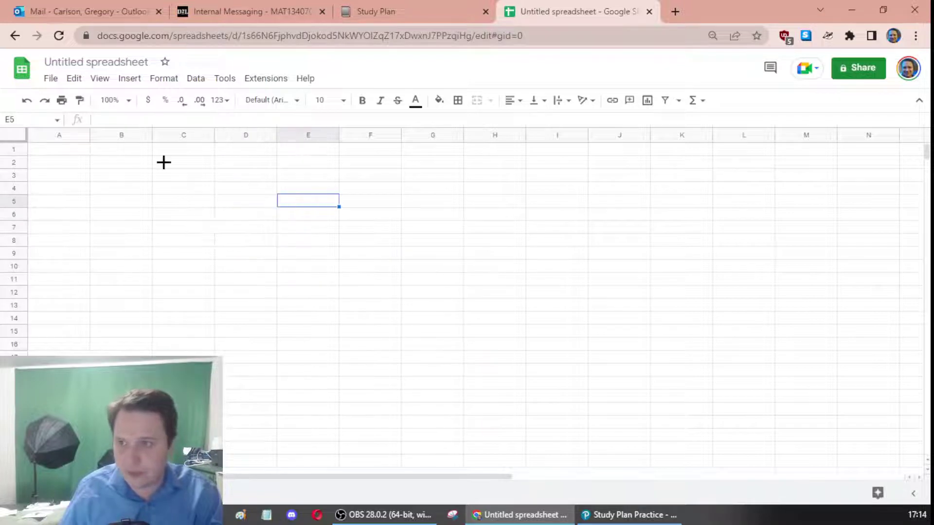
pyautogui.click(51, 148)
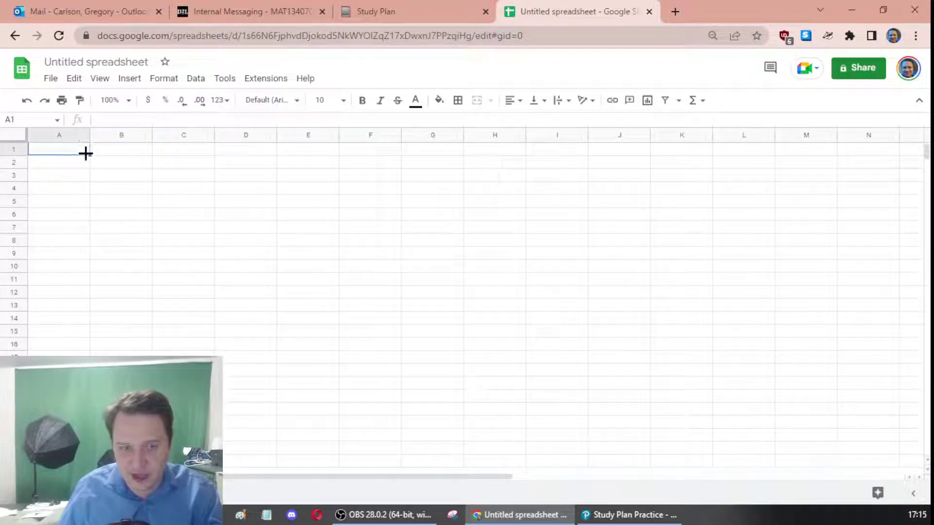
pyautogui.hotkey('ctrl', 'v')
pyautogui.click(218, 174)
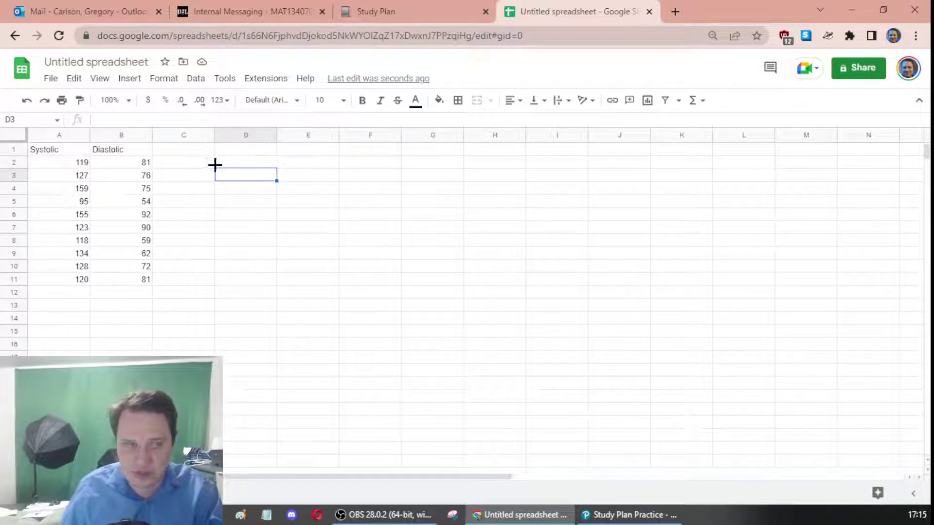
# Try to move the Systolic and Diastolic headers from A1:B1 to E1:F1, and undo the move
pyautogui.moveTo(58, 148); pyautogui.dragTo(144, 146)
pyautogui.hotkey('ctrl', 'x')
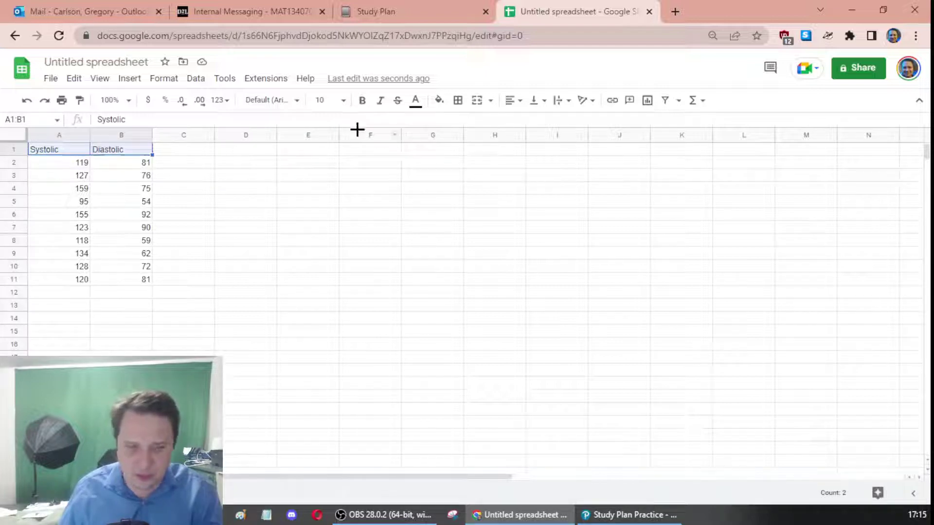
pyautogui.click(303, 152)
pyautogui.hotkey('ctrl', 'v')
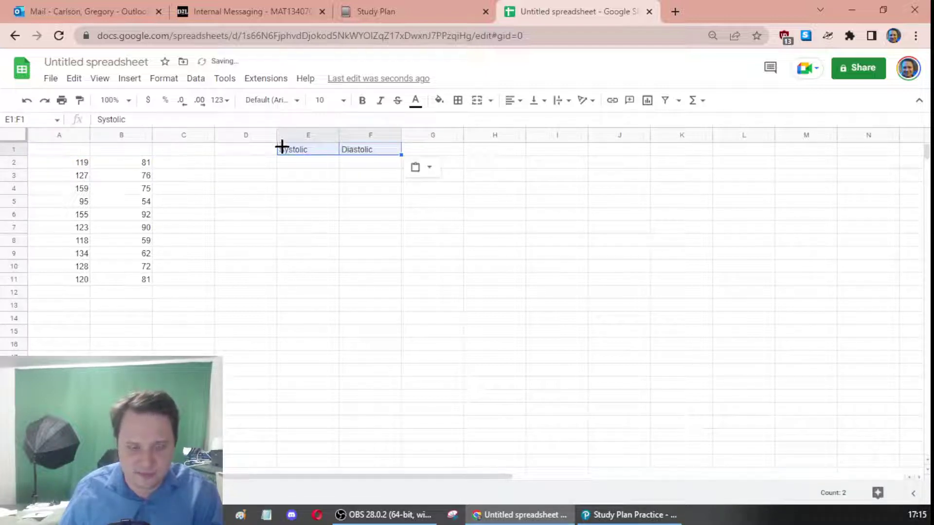
pyautogui.hotkey('ctrl', 'z')
# Move the Systolic and Diastolic headers from A1:B1 to D1:E1
pyautogui.moveTo(47, 150); pyautogui.dragTo(107, 149)
pyautogui.click(246, 146)
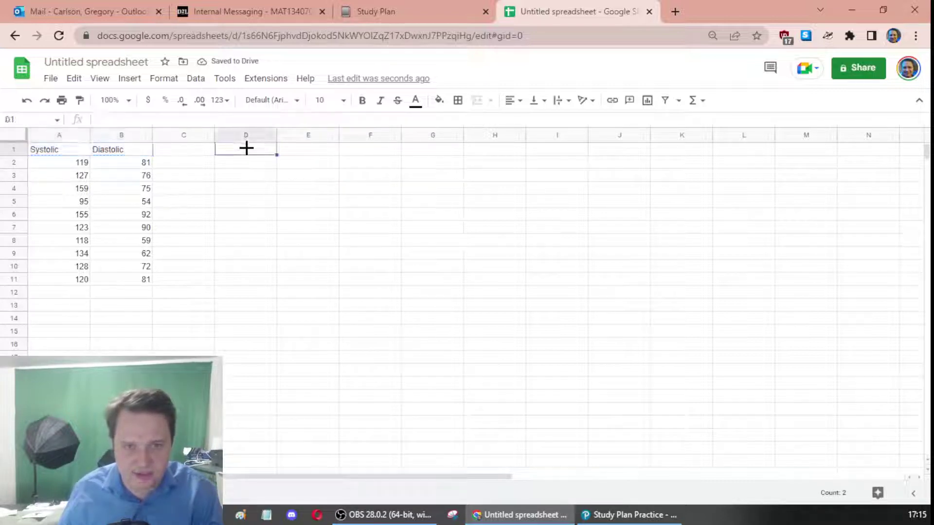
pyautogui.hotkey('ctrl', 'v')
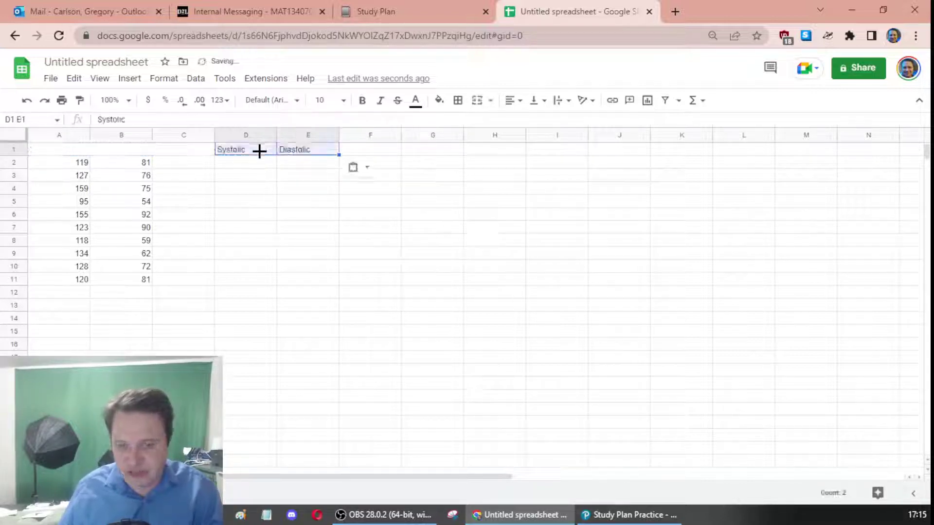
# Move the numeric data in A2:B11 up one row so that it starts at cell A1
pyautogui.moveTo(141, 274); pyautogui.dragTo(75, 162)
pyautogui.hotkey('ctrl', 'c')
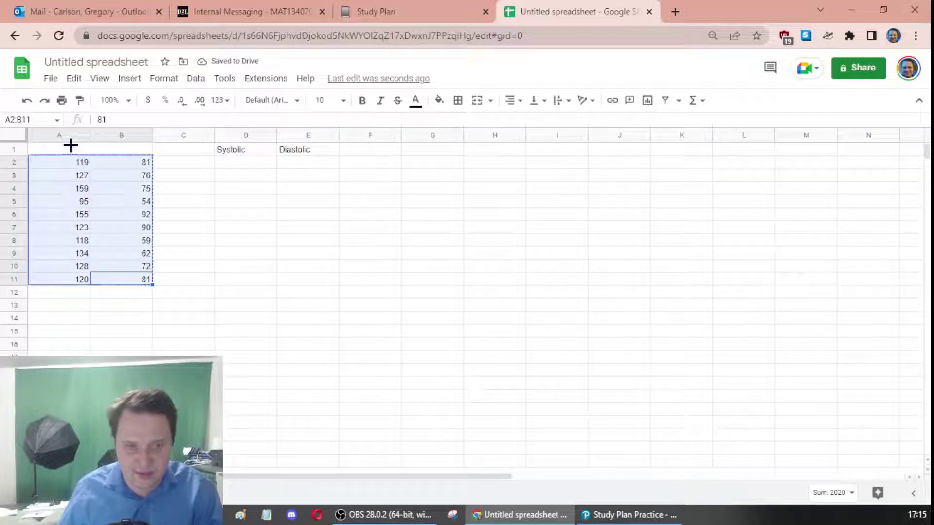
pyautogui.click(70, 146)
pyautogui.hotkey('ctrl', 'v')
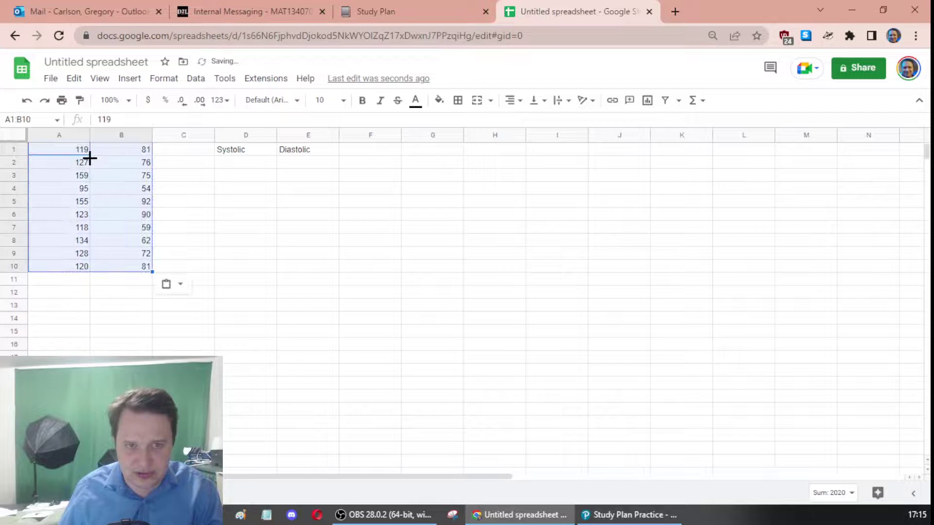
pyautogui.click(267, 174)
# Sort the systolic values in column A in ascending order as a range, leaving column B out of the sort
pyautogui.click(72, 135)
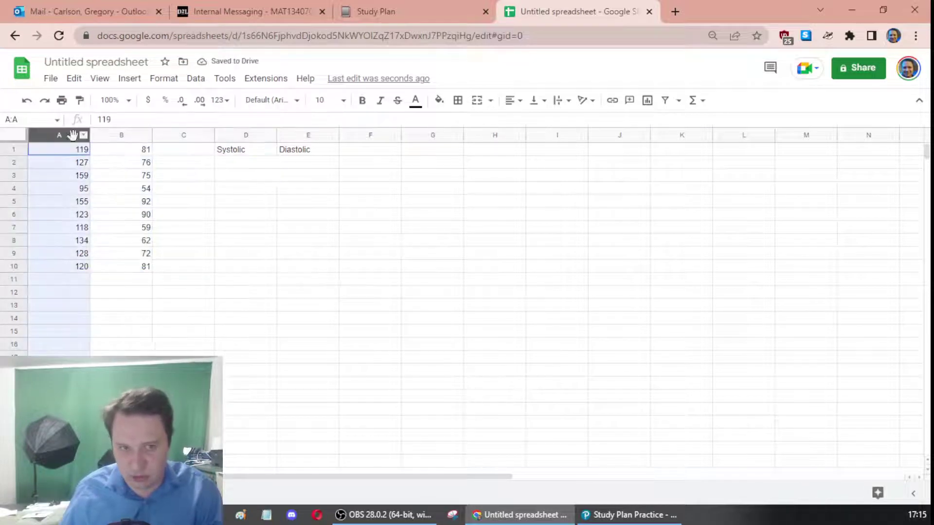
pyautogui.click(180, 187)
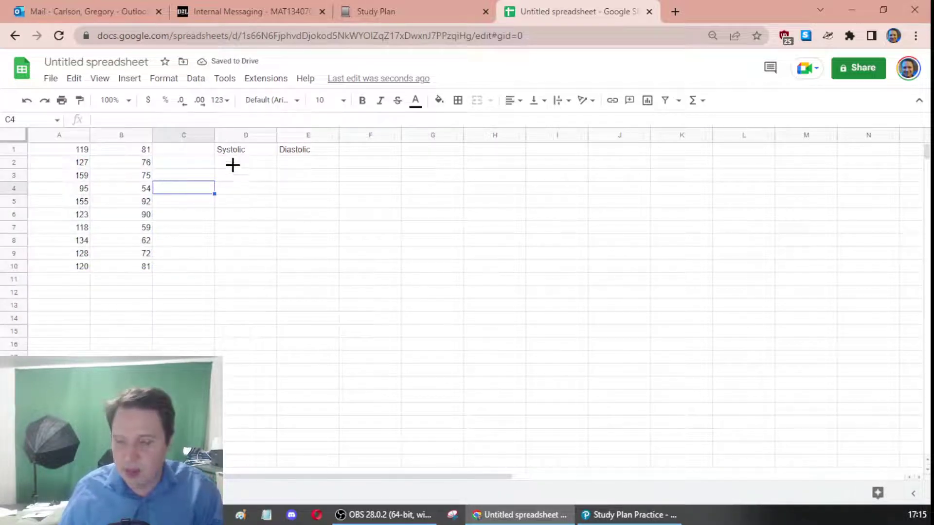
pyautogui.click(58, 135)
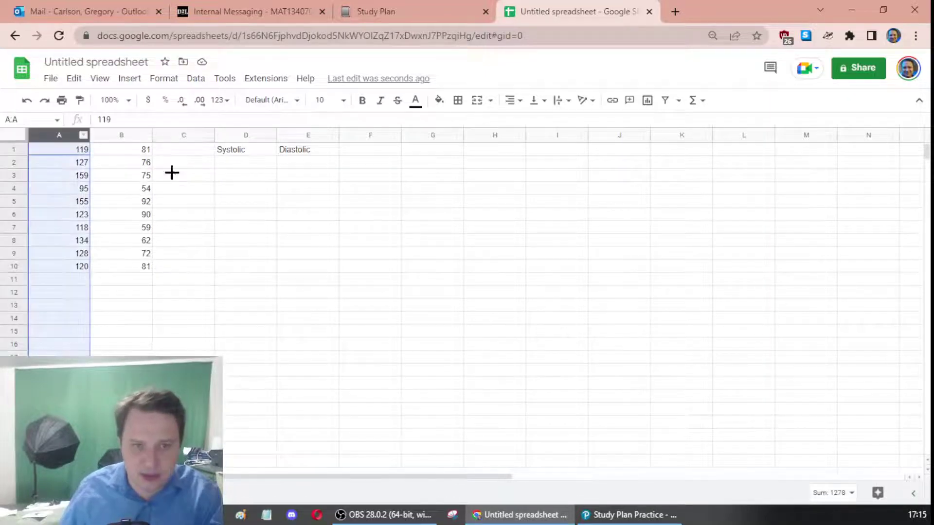
pyautogui.click(693, 102)
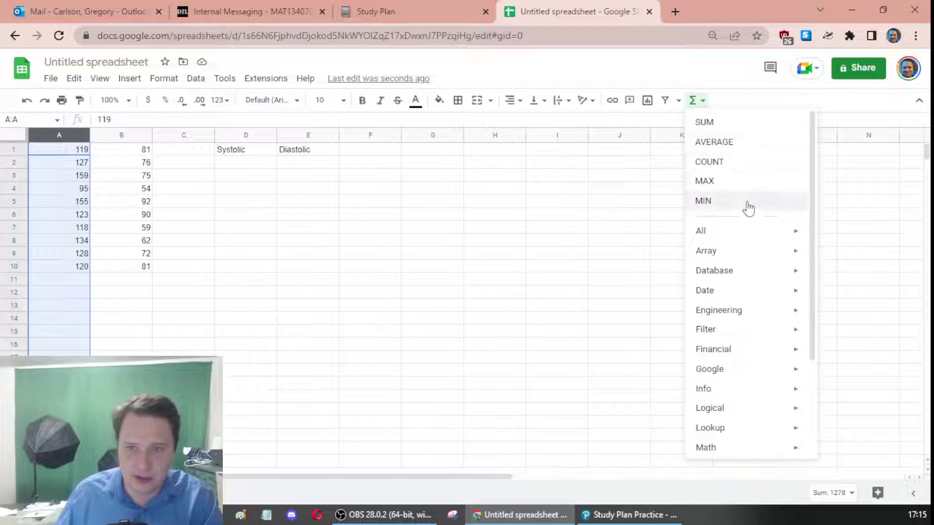
pyautogui.click(701, 101)
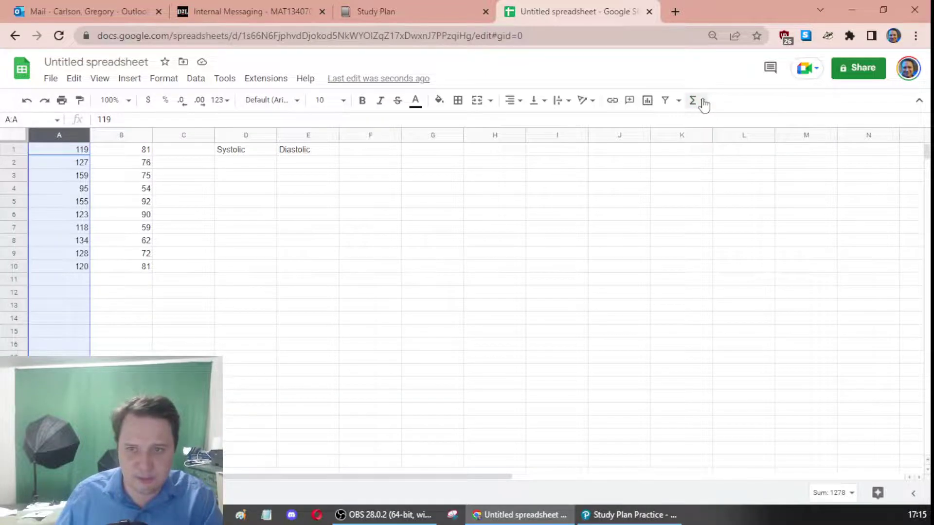
pyautogui.click(196, 81)
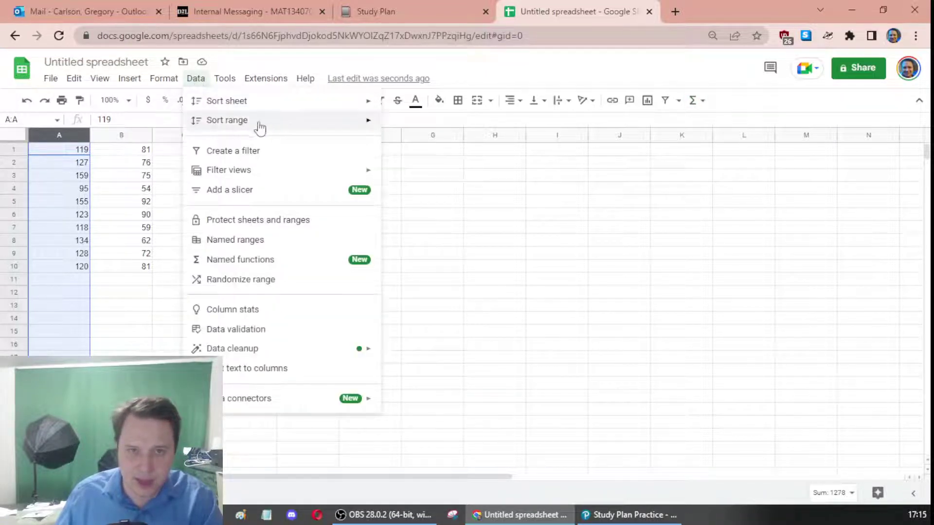
pyautogui.moveTo(292, 127)
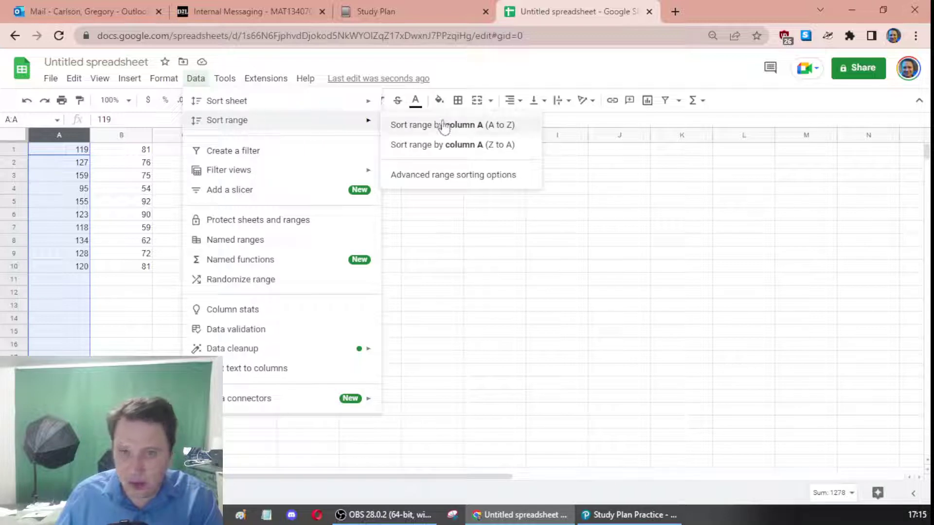
pyautogui.click(490, 127)
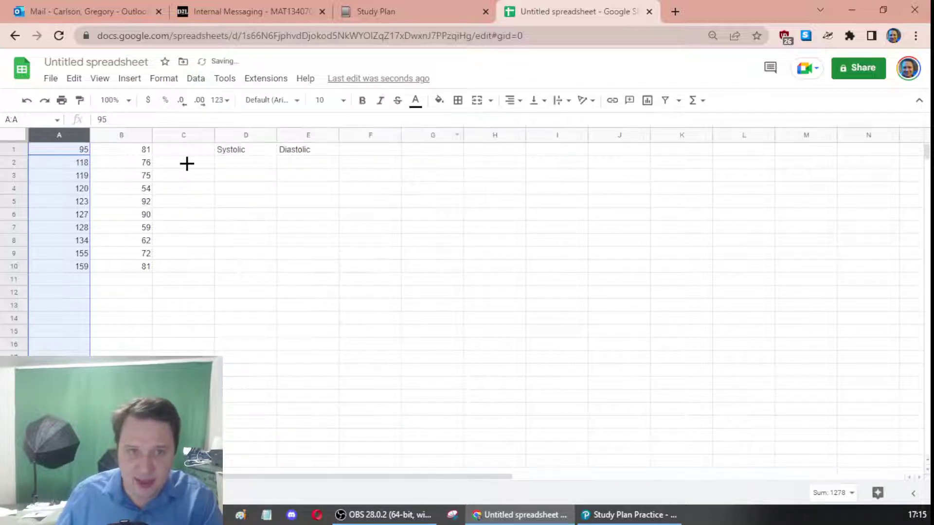
pyautogui.moveTo(75, 148); pyautogui.dragTo(80, 266)
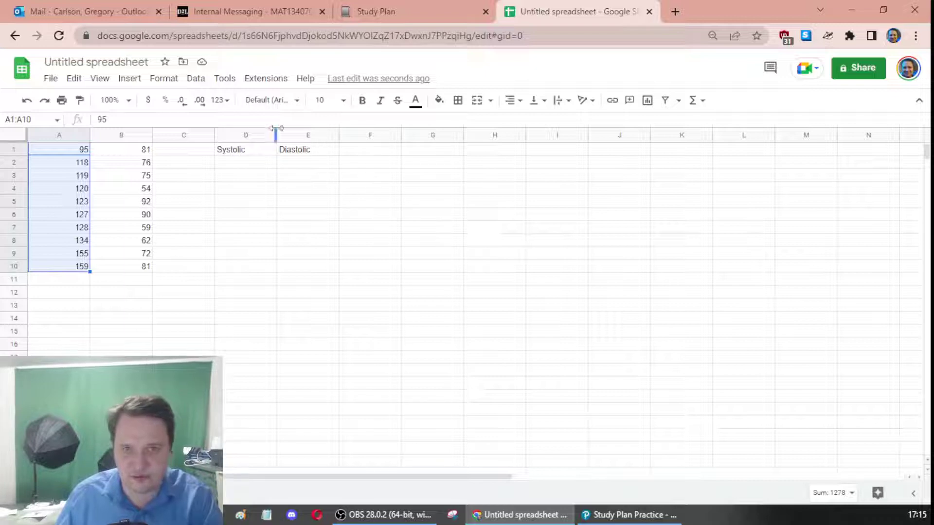
pyautogui.click(195, 79)
pyautogui.moveTo(259, 121)
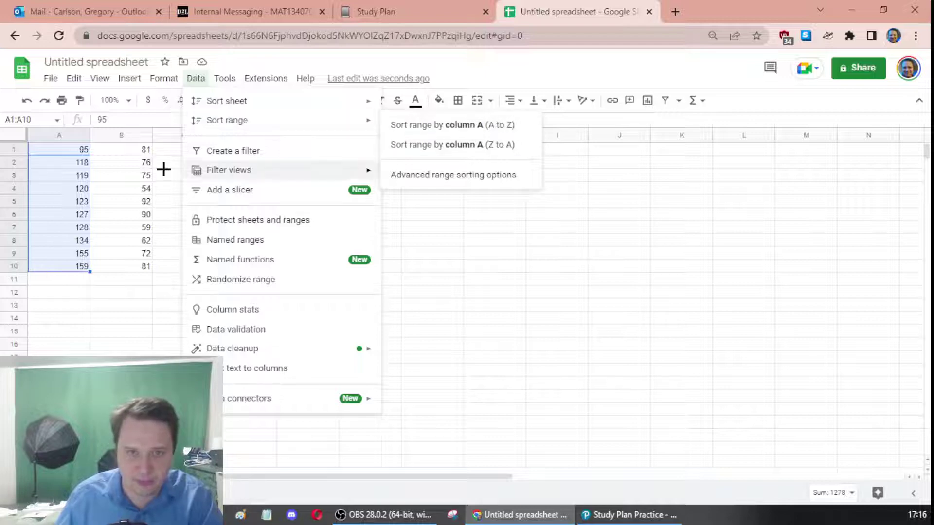
# Sort the diastolic values in column B in ascending order (A to Z) as a range, leaving column A out of the sort
pyautogui.click(123, 137)
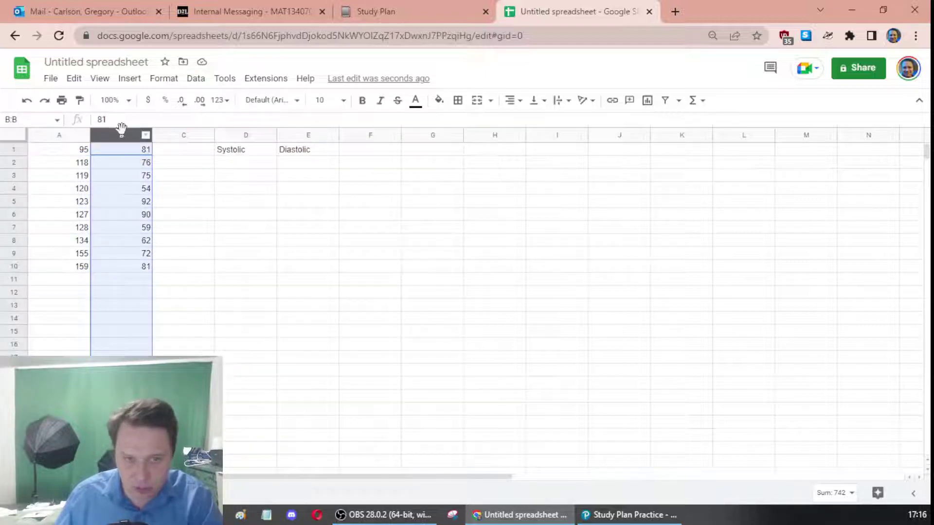
pyautogui.click(196, 78)
pyautogui.moveTo(282, 126)
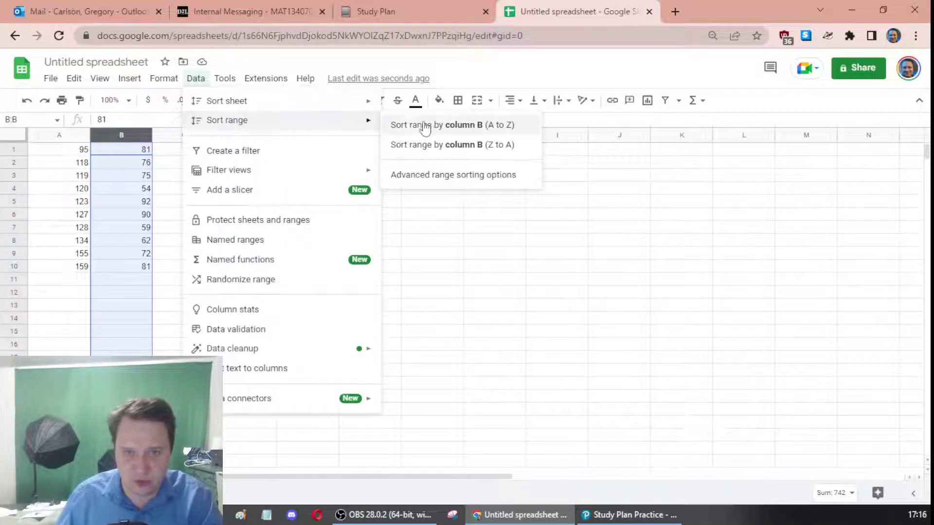
pyautogui.click(502, 127)
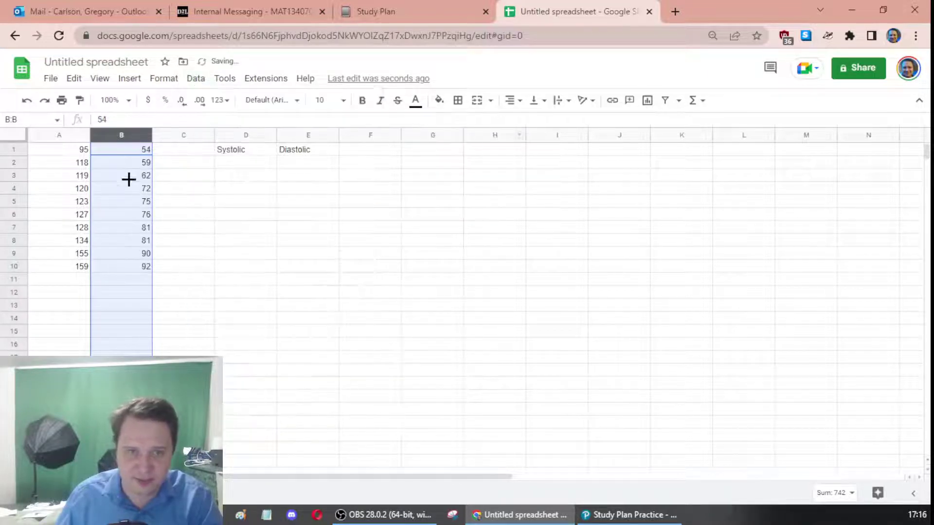
pyautogui.moveTo(130, 151); pyautogui.dragTo(132, 256)
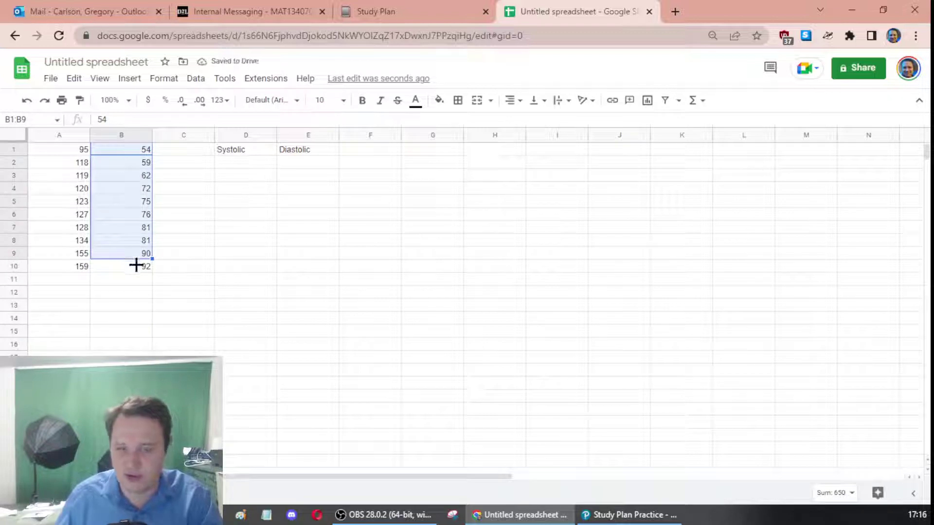
pyautogui.click(141, 265)
pyautogui.hotkey('ctrl', 'a')
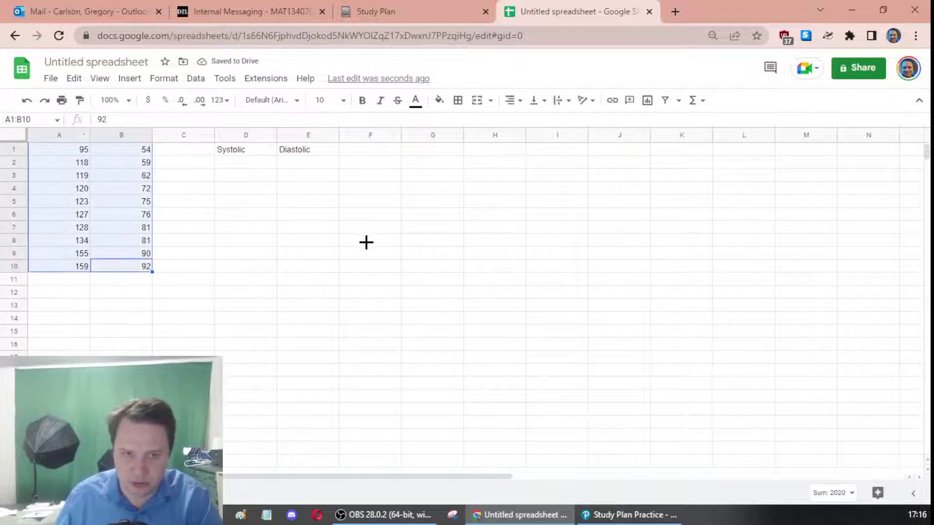
pyautogui.click(409, 247)
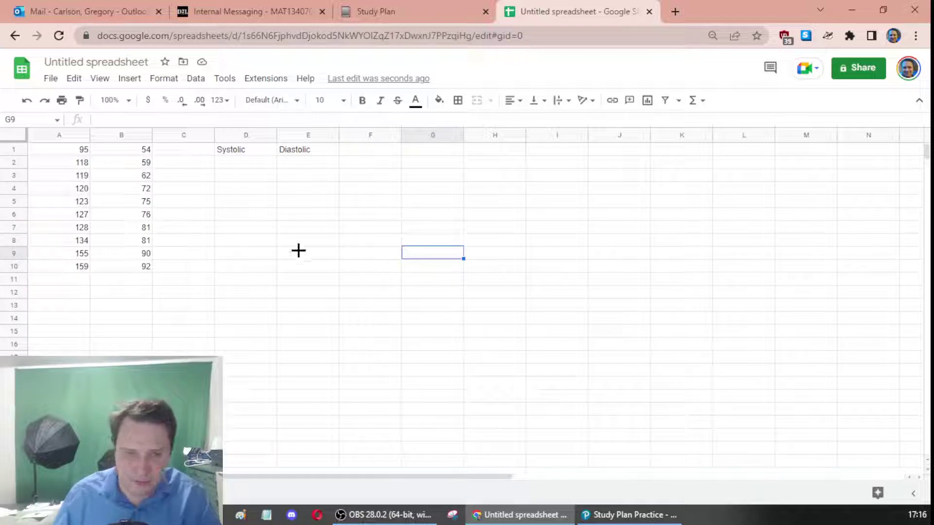
# Calculate the sum of the systolic values in cell F4 with the formula =SUM(A:A)
pyautogui.click(372, 189)
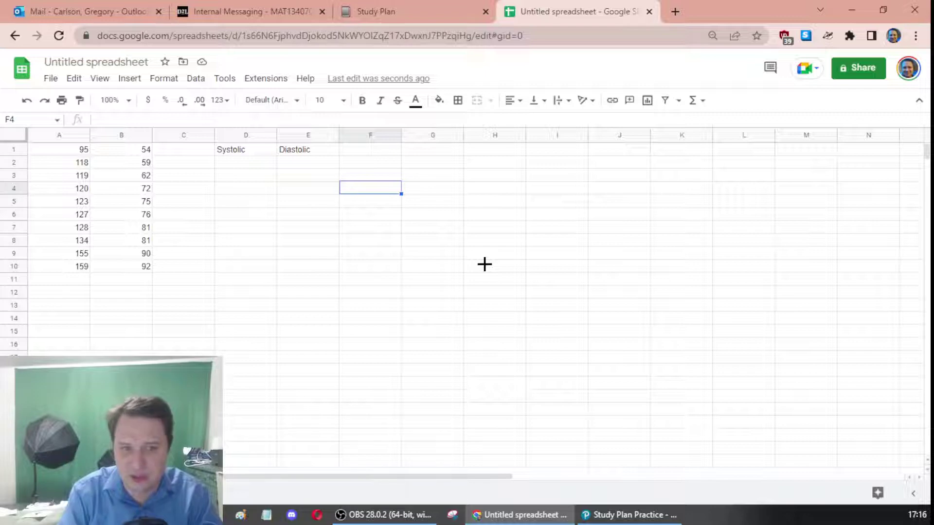
pyautogui.write('=')
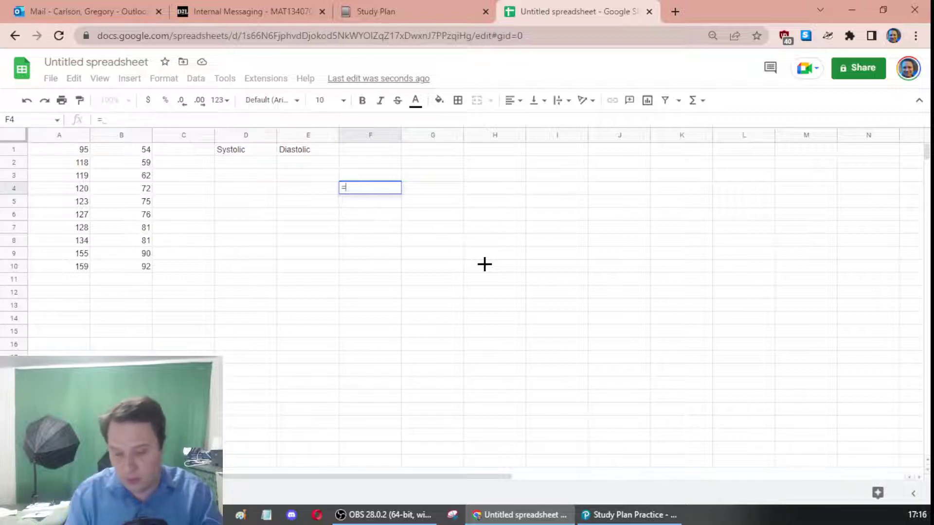
pyautogui.write('SUM')
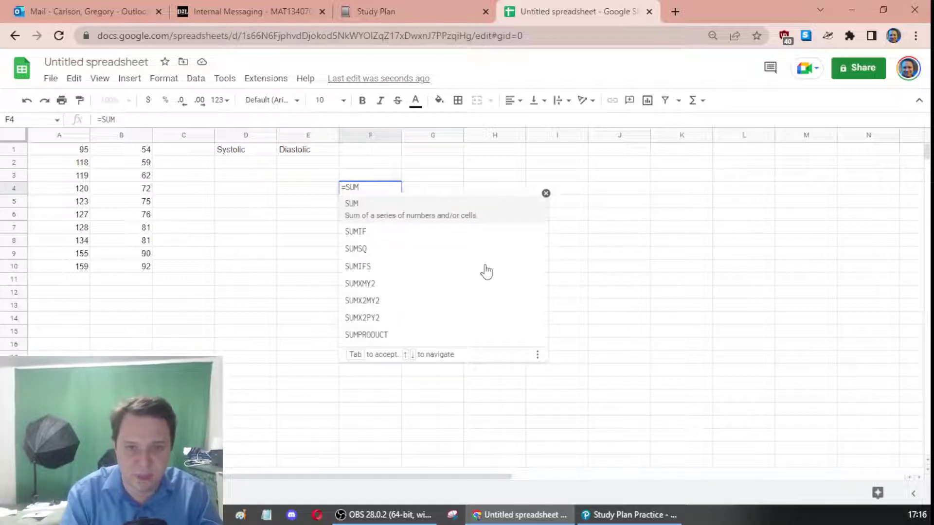
pyautogui.write('(')
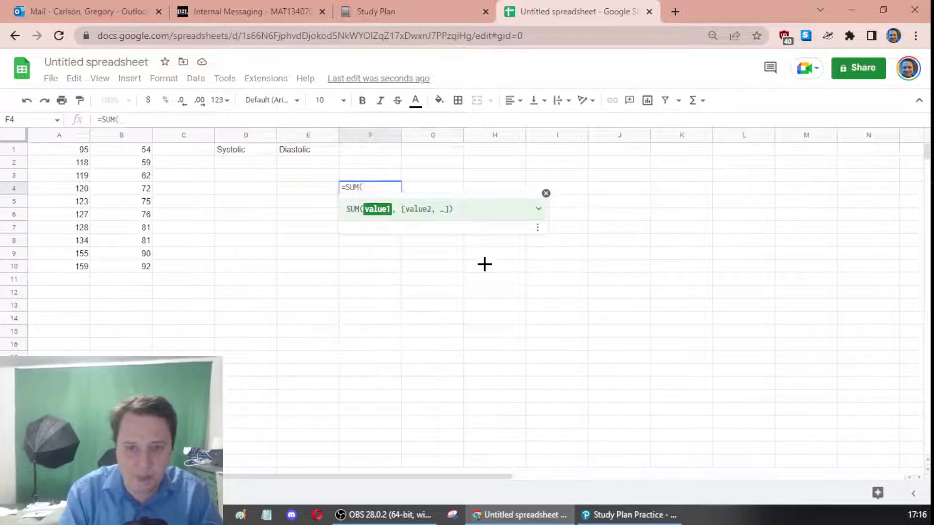
pyautogui.write('A:A')
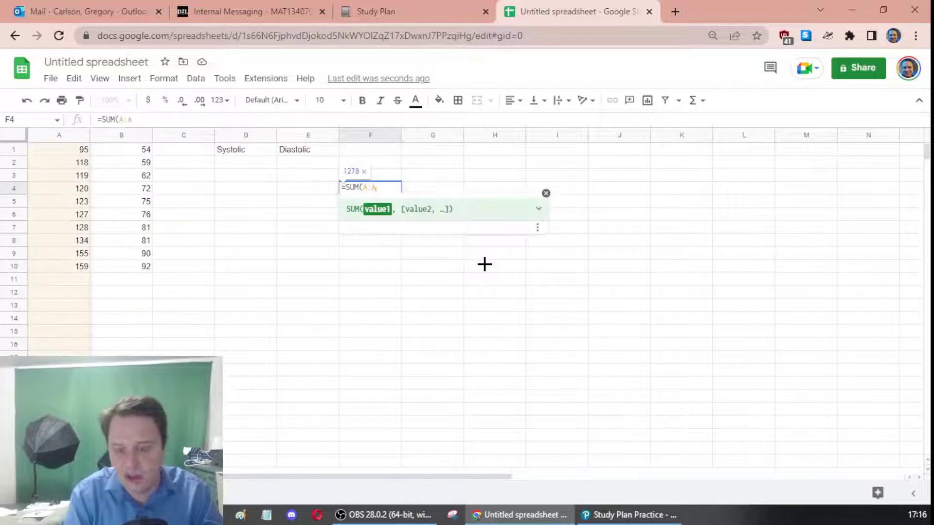
pyautogui.write(')')
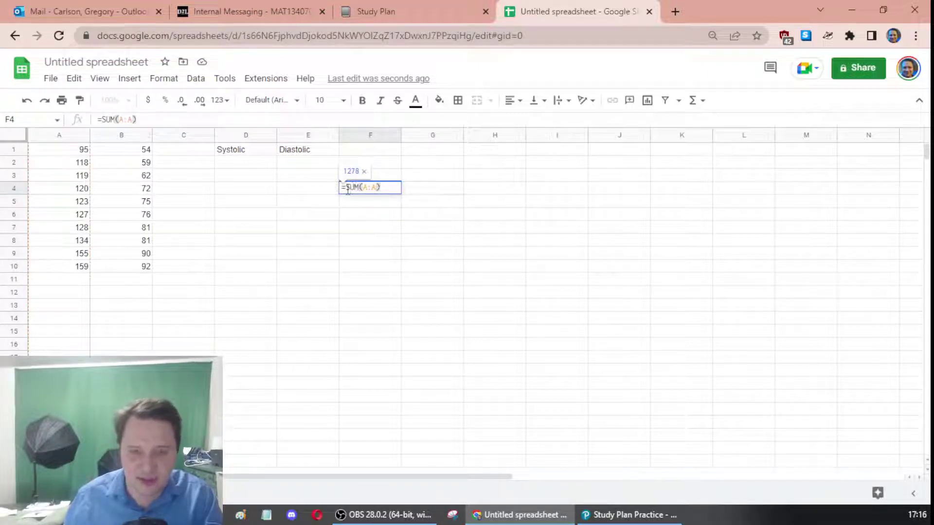
pyautogui.moveTo(347, 191); pyautogui.dragTo(377, 192)
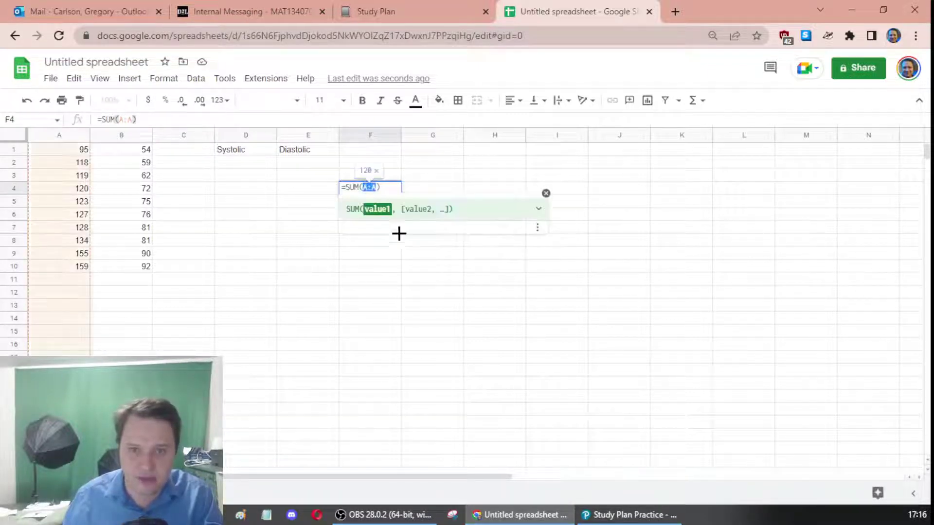
pyautogui.click(388, 190)
pyautogui.press('Return')
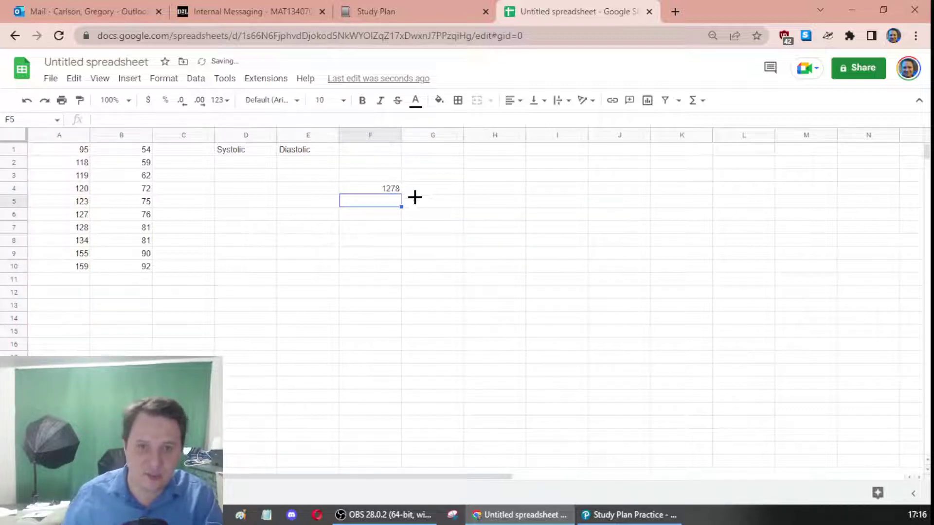
# Compare the SUM formula in F4 with the systolic values in A1:A10
pyautogui.click(377, 190)
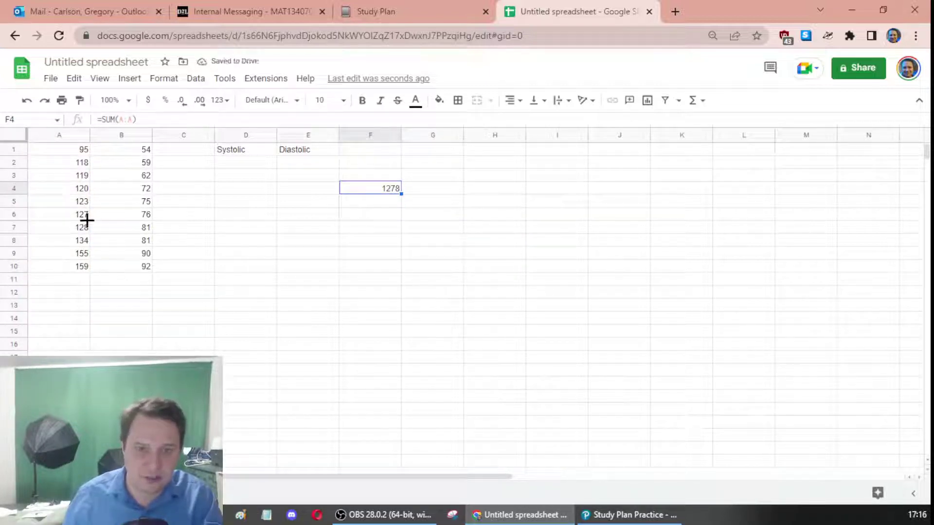
pyautogui.moveTo(69, 149); pyautogui.dragTo(66, 269)
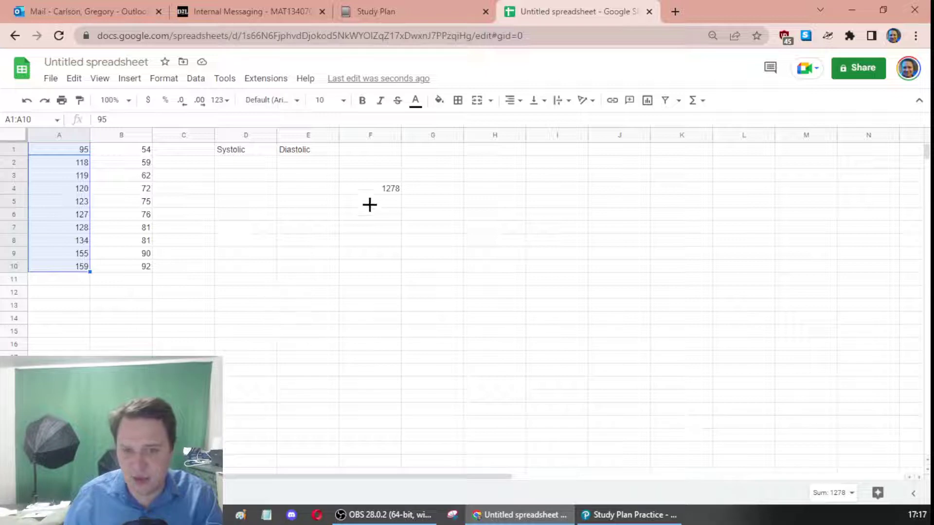
pyautogui.click(378, 191)
pyautogui.doubleClick(378, 191)
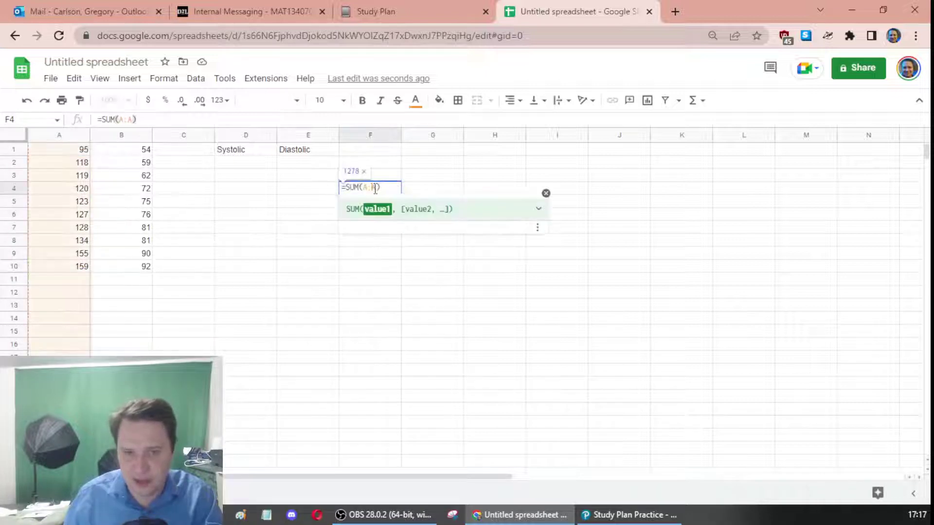
pyautogui.press('Return')
# Enter a test value of 4 in cell A15 to try out the column A sum, and delete it
pyautogui.click(43, 332)
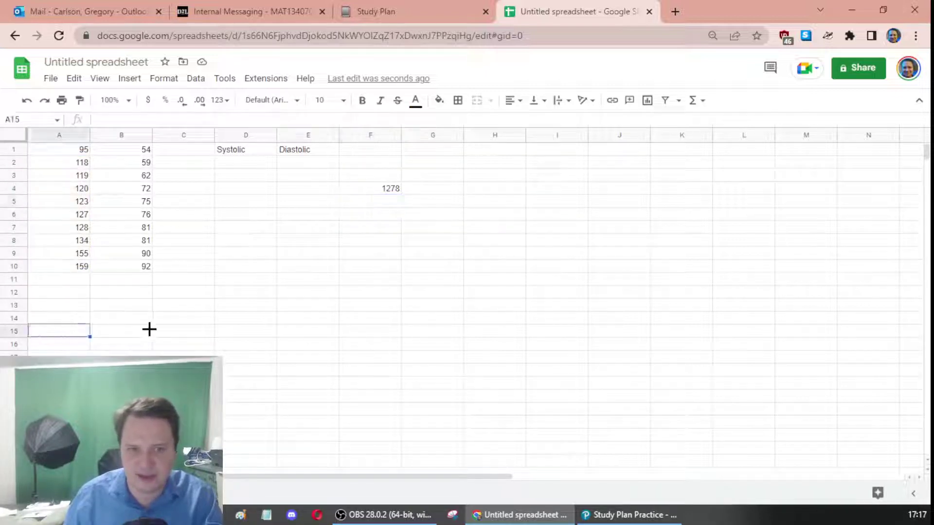
pyautogui.write('4')
pyautogui.click(329, 319)
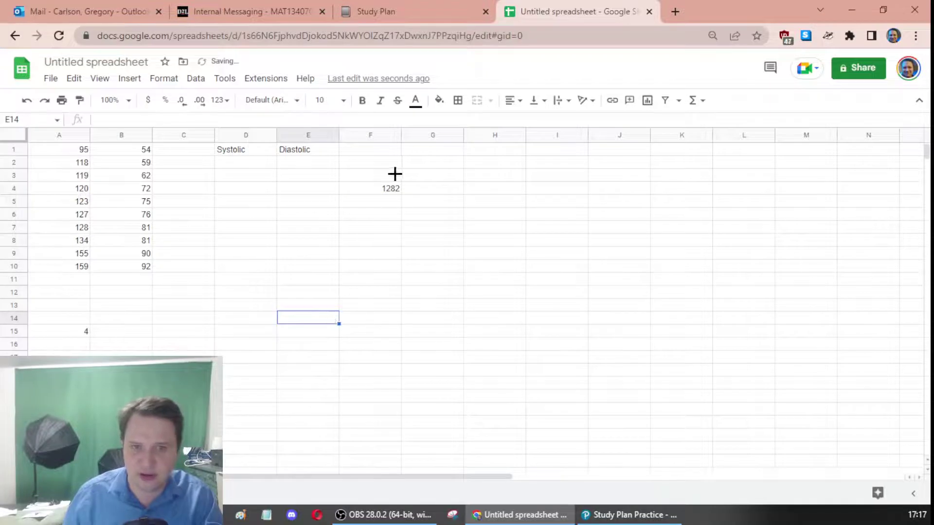
pyautogui.click(66, 328)
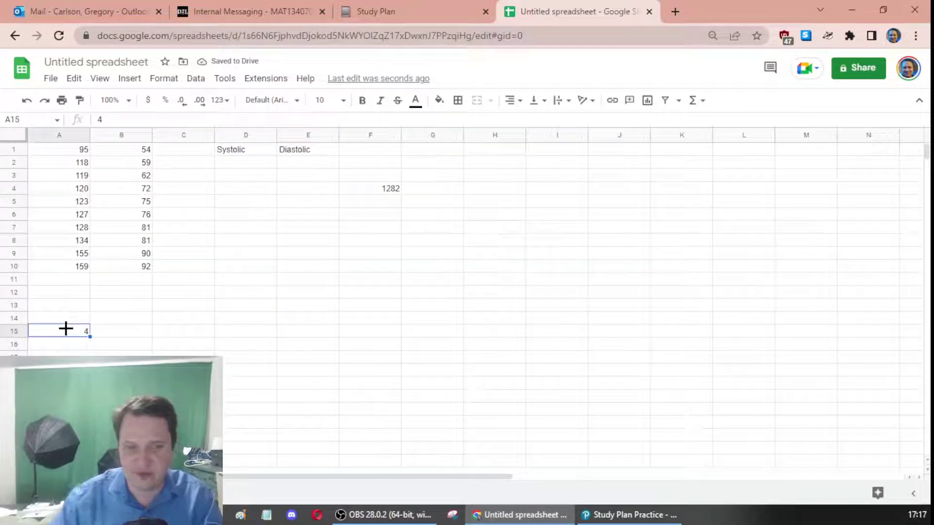
pyautogui.press('Delete')
pyautogui.press('Right')
pyautogui.press('Right')
pyautogui.press('Right')
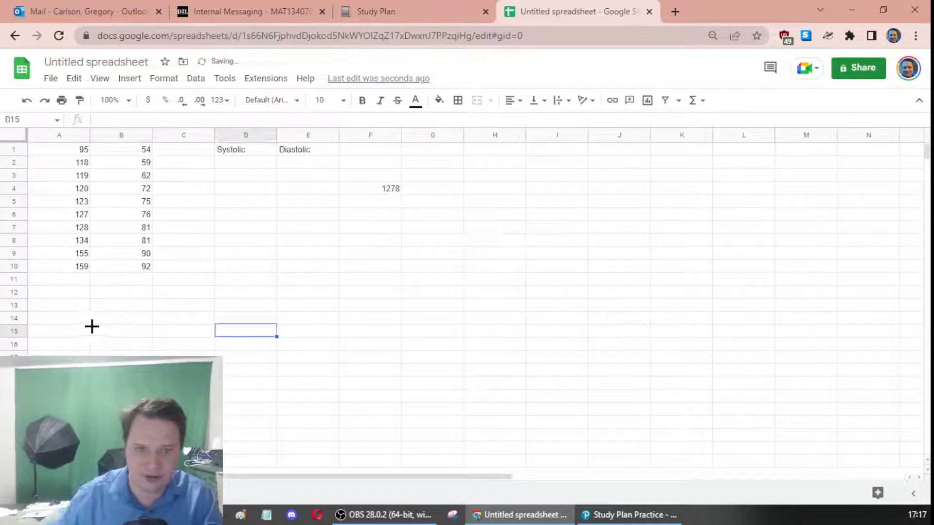
# Repeat the test by entering 4 in A15 again, check the sum in F4, and clear A15
pyautogui.click(73, 332)
pyautogui.write('4')
pyautogui.click(318, 314)
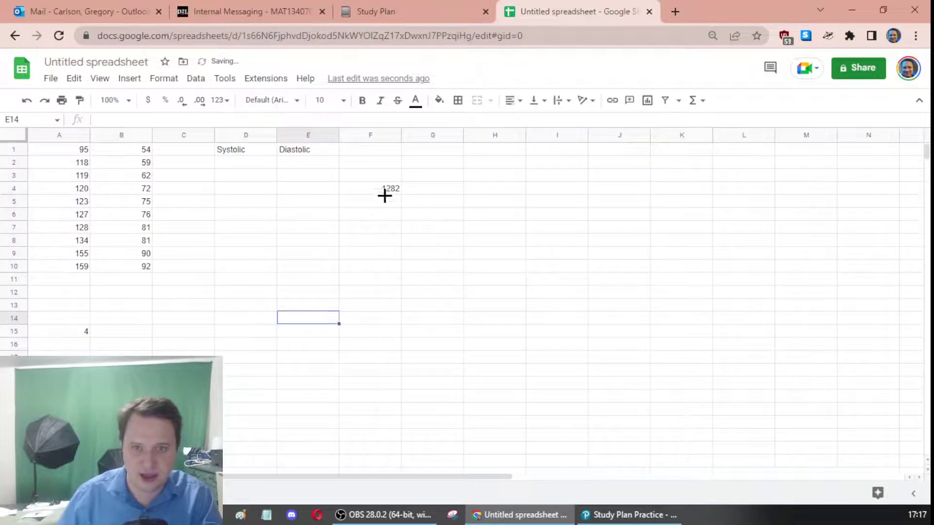
pyautogui.click(385, 193)
pyautogui.click(67, 331)
pyautogui.press('Delete')
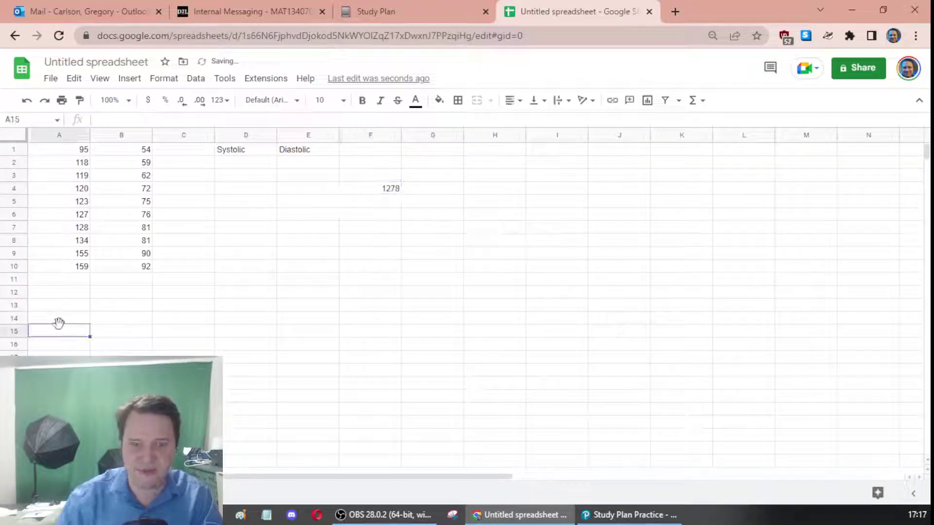
# Review the empty cells below the data, the headers in D1:E1, the data in A1:B10 and the SUM formula in F4
pyautogui.click(204, 278)
pyautogui.moveTo(77, 293); pyautogui.dragTo(234, 365)
pyautogui.click(263, 291)
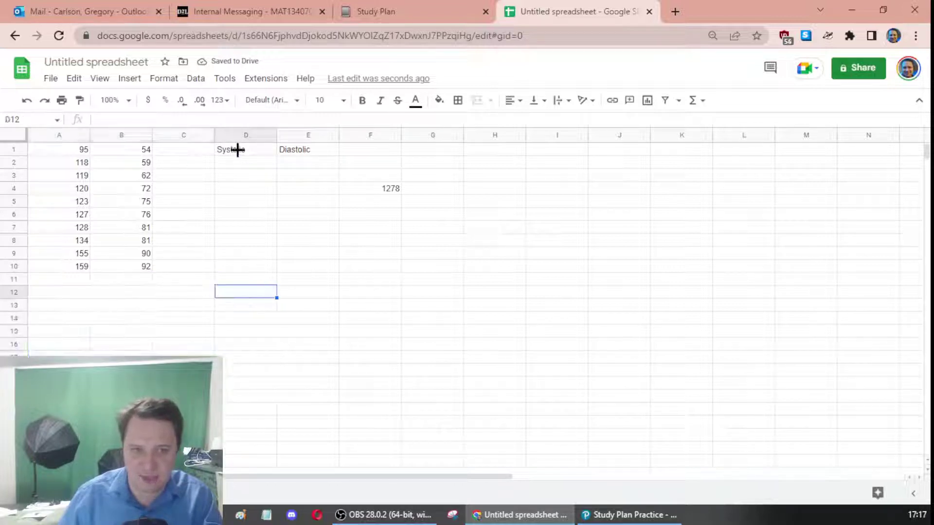
pyautogui.moveTo(238, 147); pyautogui.dragTo(311, 149)
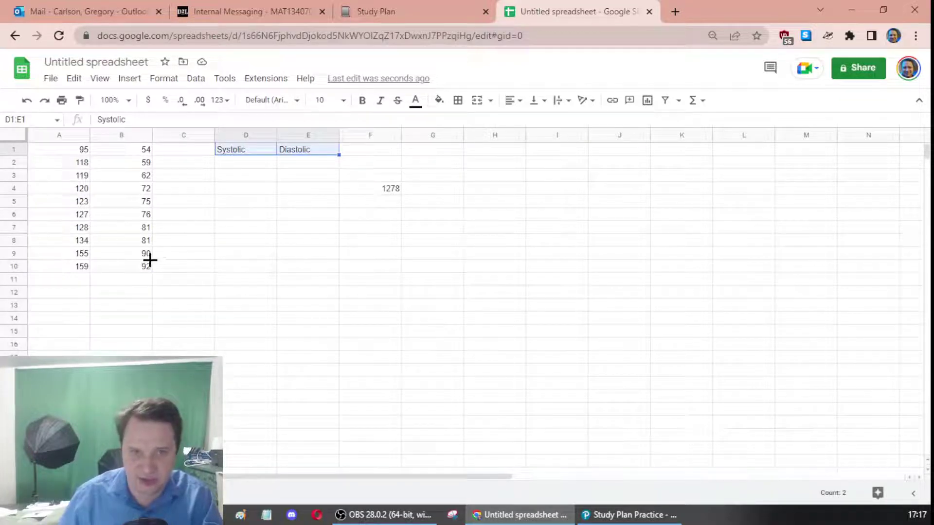
pyautogui.moveTo(144, 266); pyautogui.dragTo(38, 129)
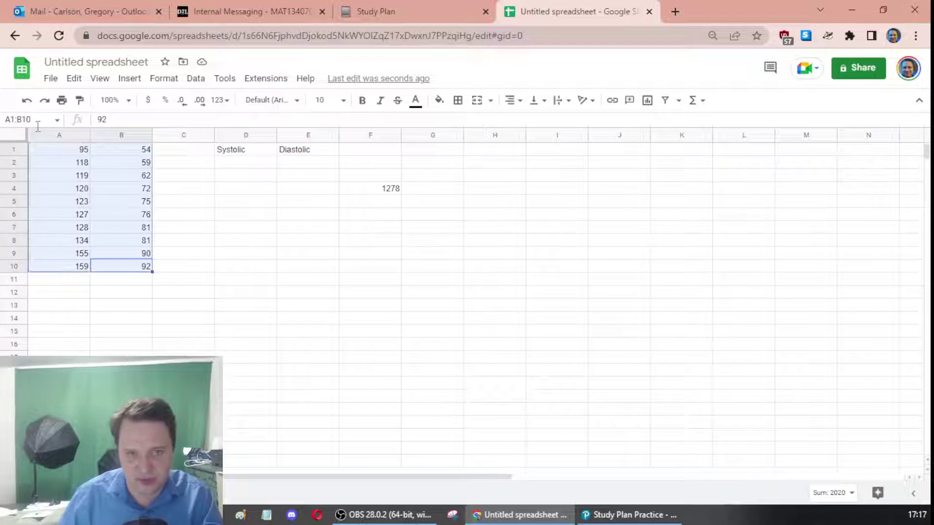
pyautogui.click(375, 188)
pyautogui.doubleClick(378, 192)
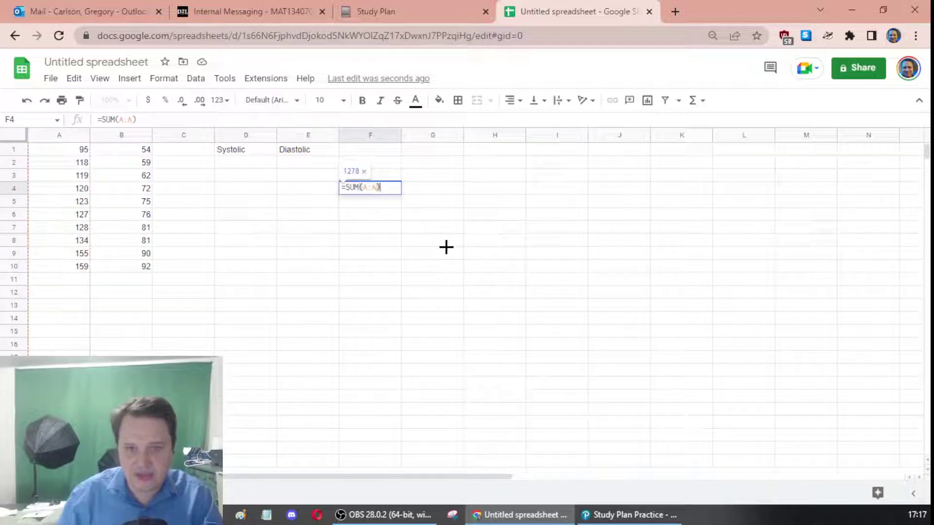
pyautogui.press('Return')
# Calculate the mean of the systolic values in cell F5 with =AVERAGE(A:A), and reopen the formula for review
pyautogui.write('=')
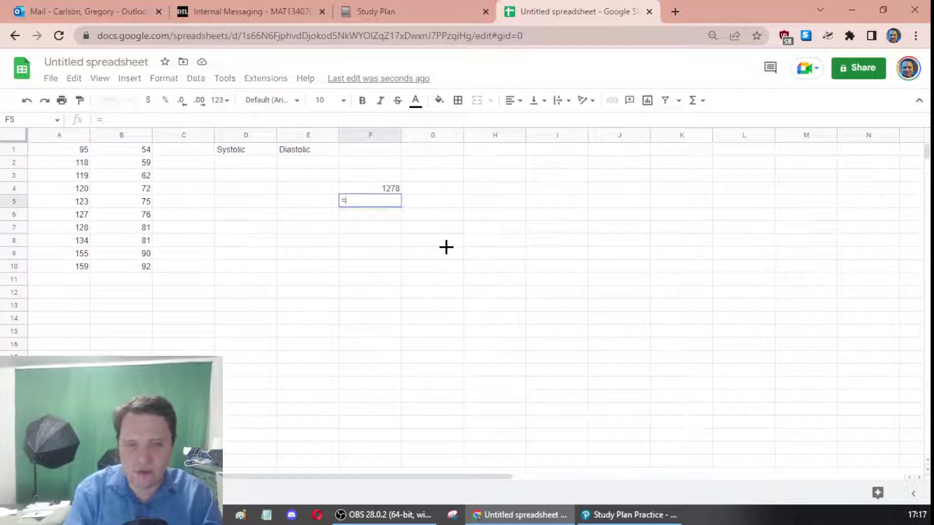
pyautogui.write('AVERAGE')
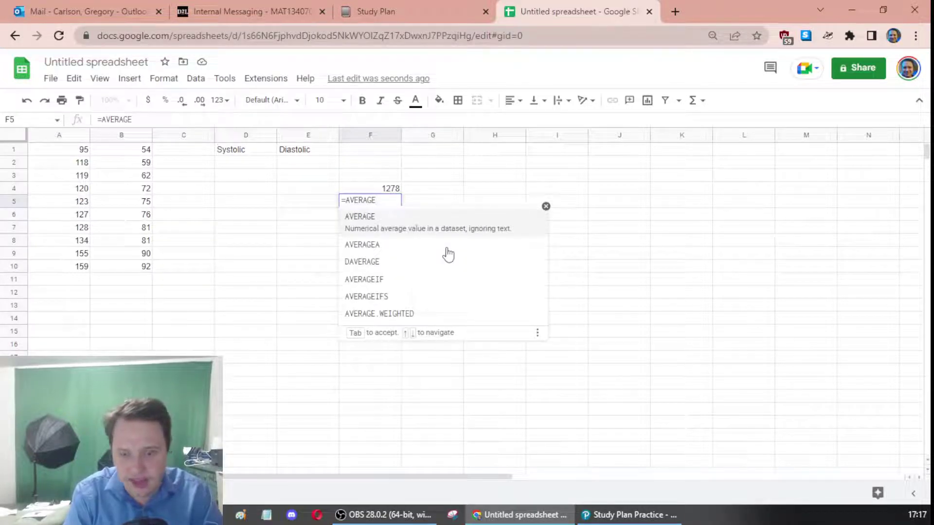
pyautogui.write('(A:A)')
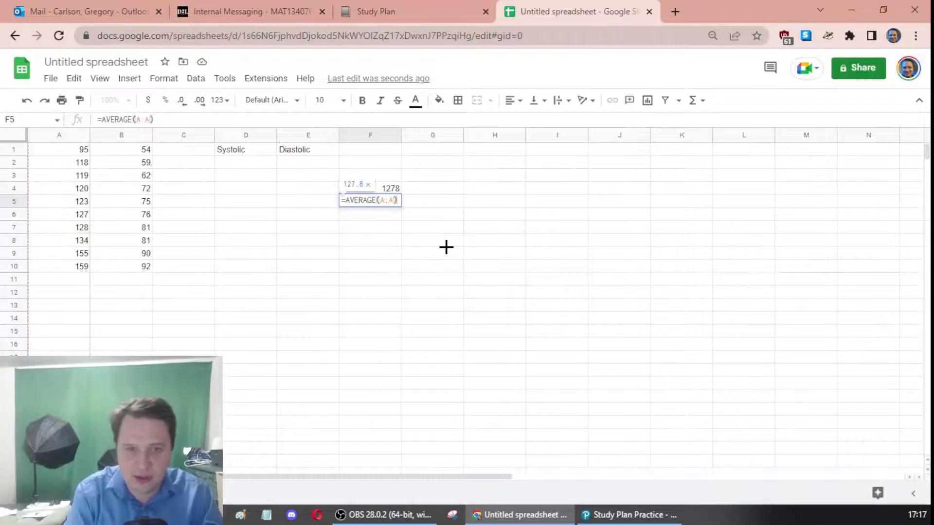
pyautogui.press('Return')
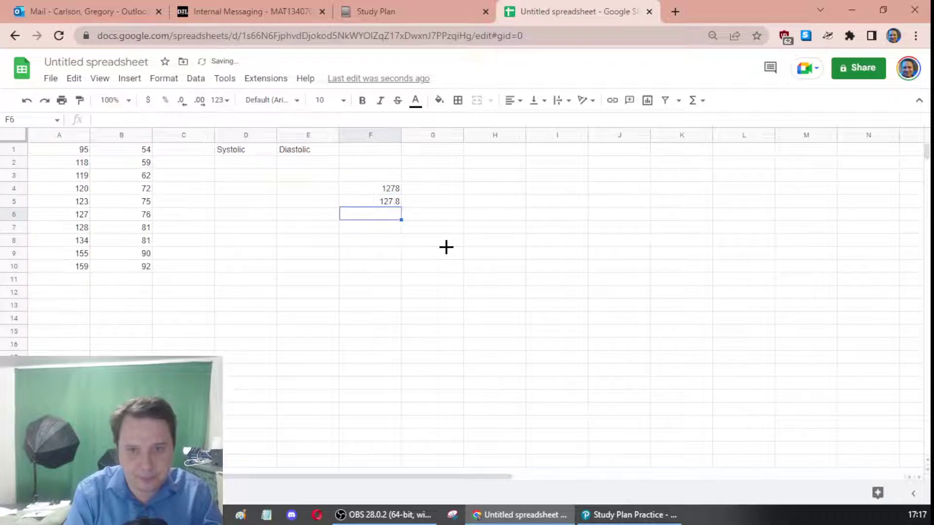
pyautogui.press('Up')
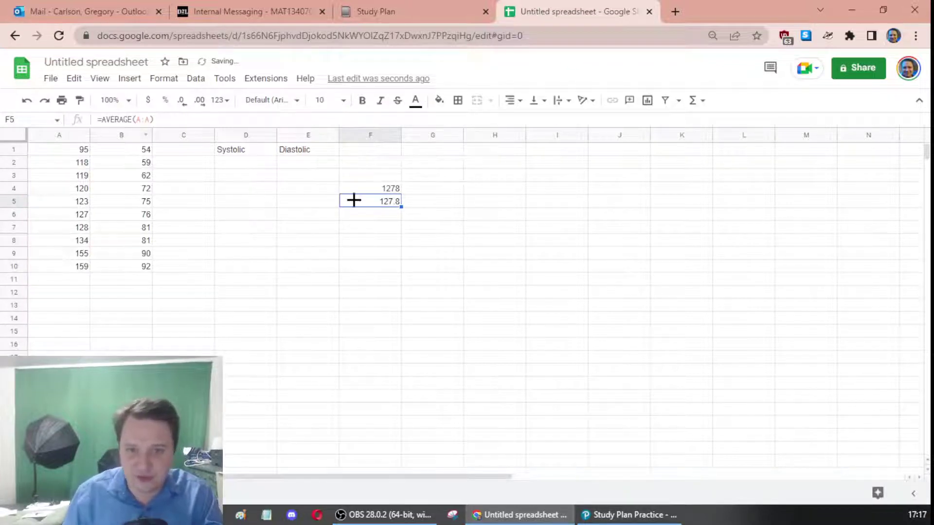
pyautogui.doubleClick(370, 197)
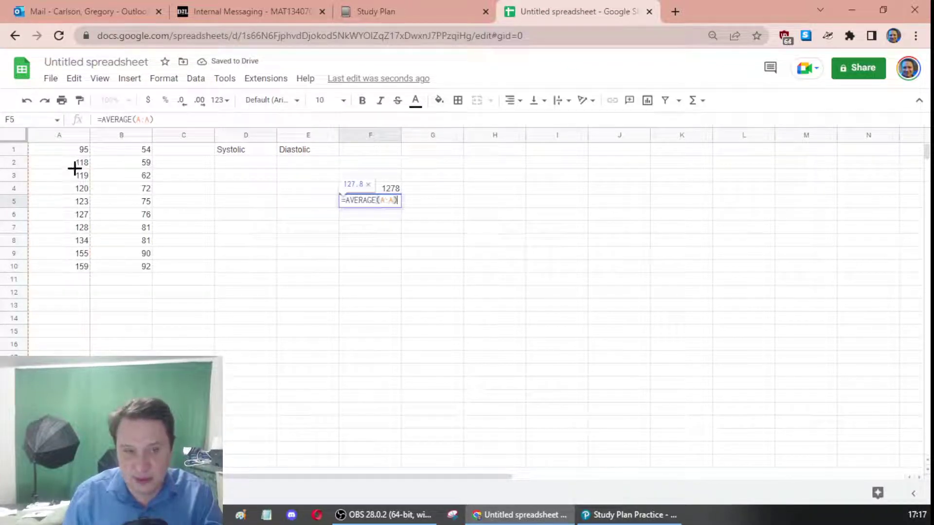
# Calculate the sample variance of the systolic values in cell F6 with =VAR.S(A:A), and reopen the formula for review
pyautogui.press('Return')
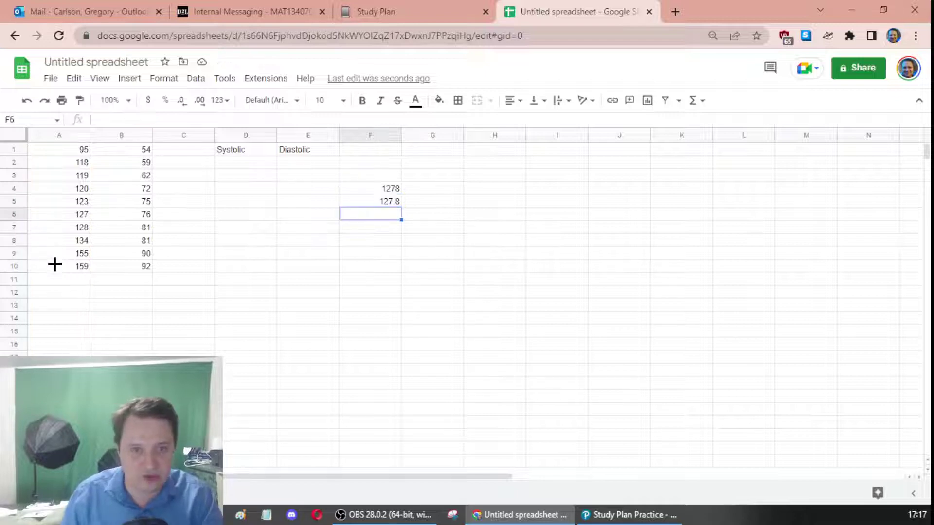
pyautogui.moveTo(52, 265); pyautogui.dragTo(56, 156)
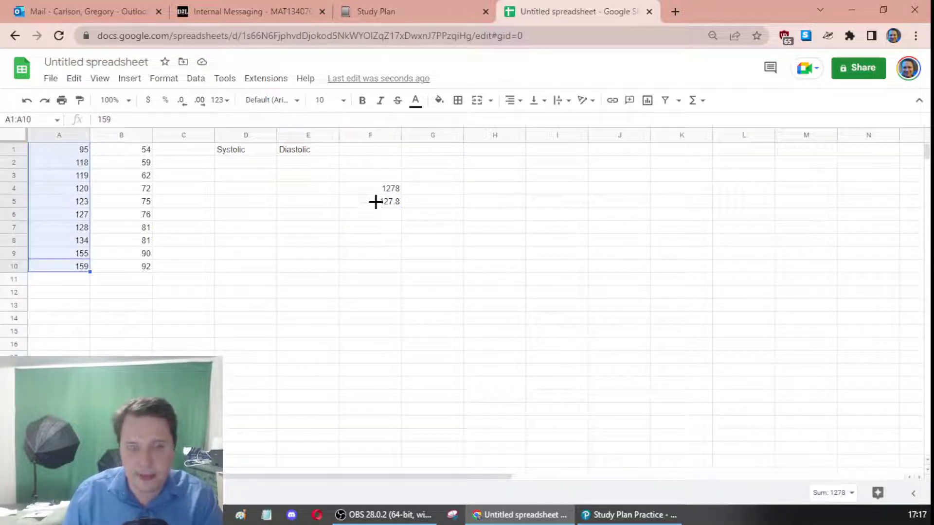
pyautogui.click(375, 224)
pyautogui.click(375, 210)
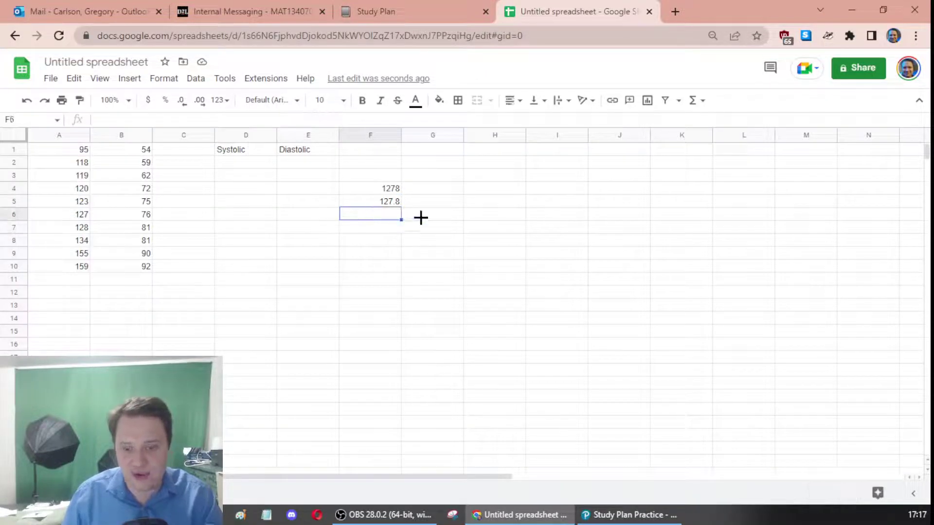
pyautogui.write('=')
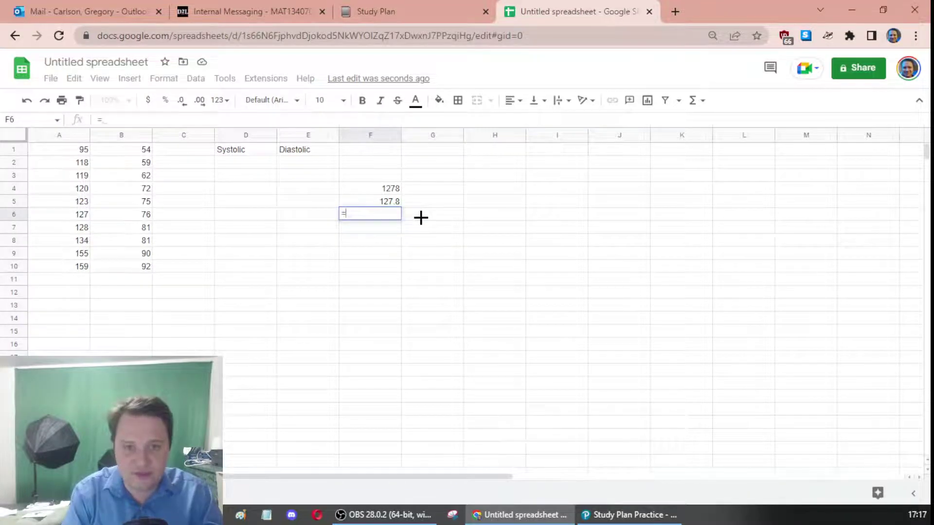
pyautogui.write('VAR')
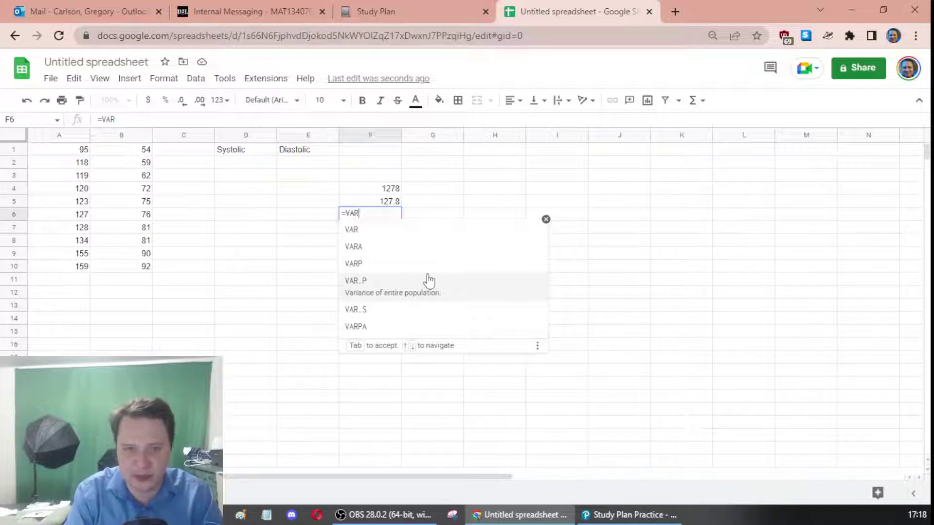
pyautogui.write('.')
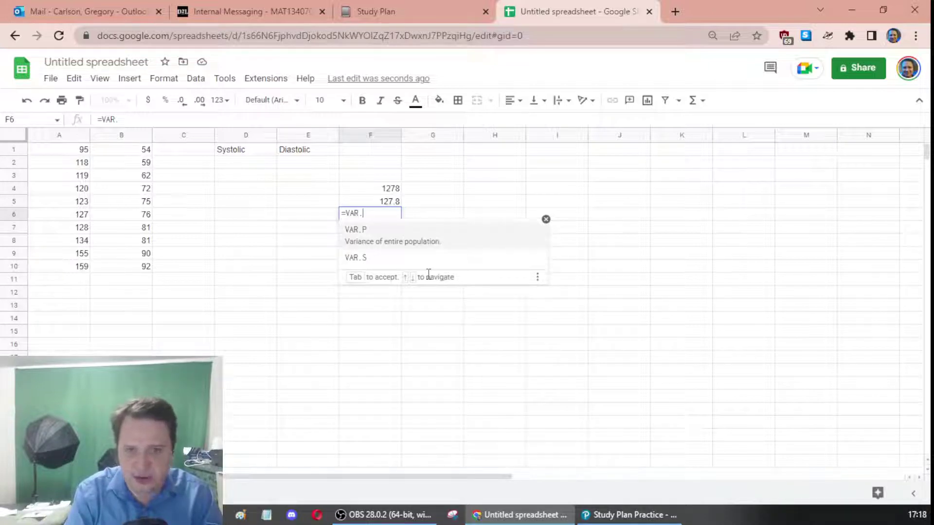
pyautogui.write('S')
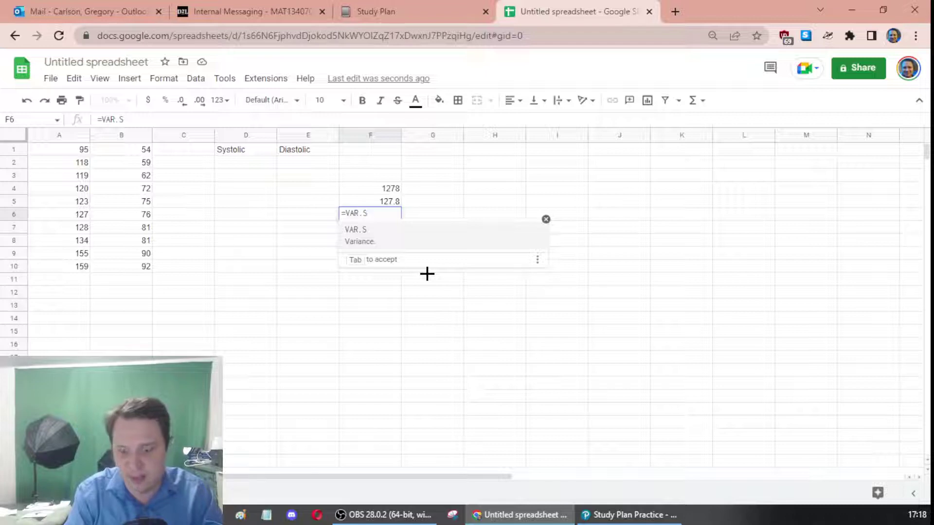
pyautogui.write('(A:A)')
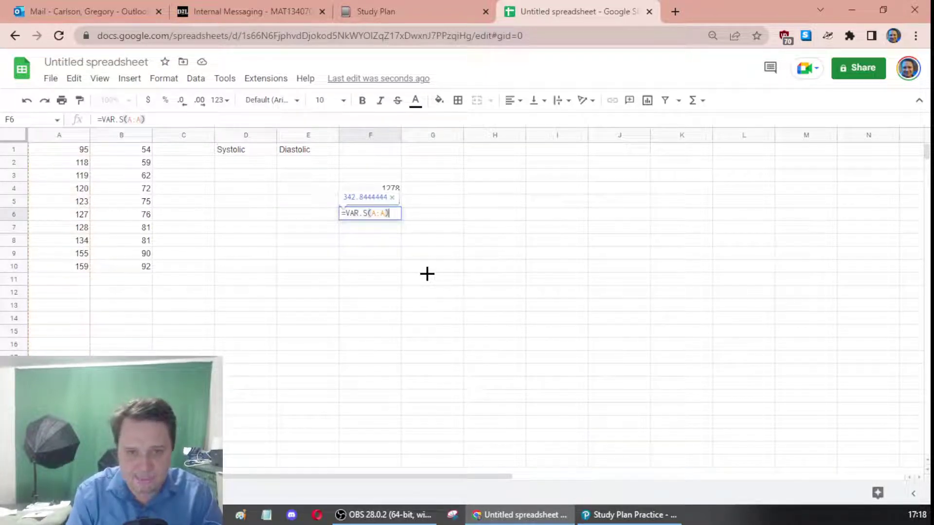
pyautogui.press('Return')
pyautogui.press('Up')
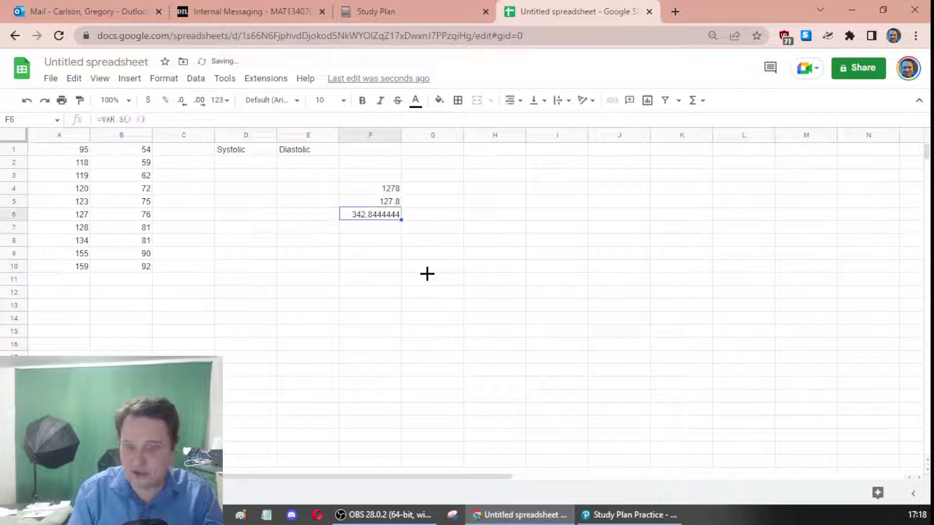
pyautogui.doubleClick(371, 214)
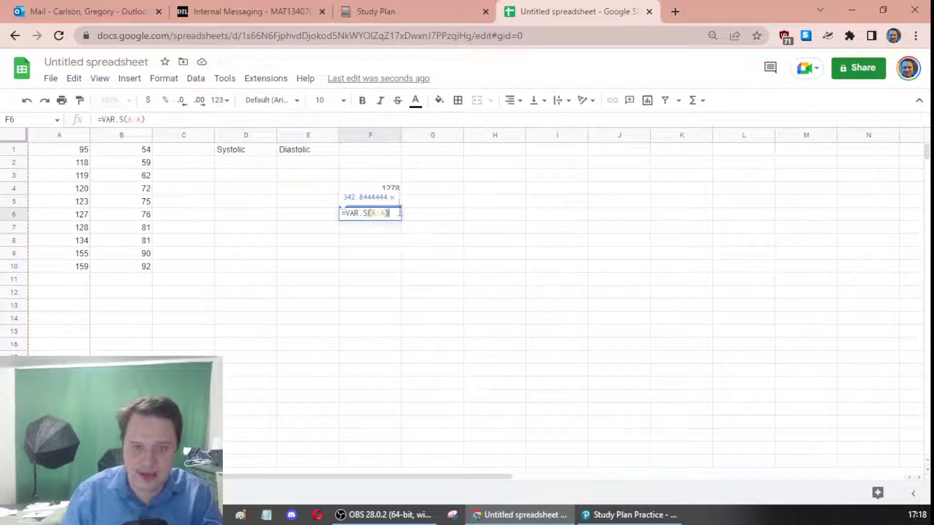
pyautogui.press('Return')
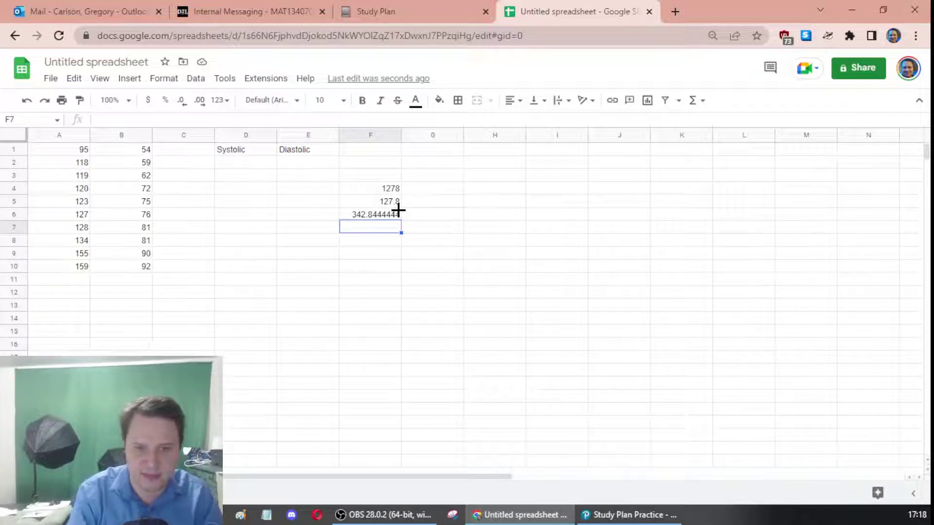
# Calculate the sample standard deviation of the systolic values in cell F7 with =STDEV.S(A:A)
pyautogui.write('=')
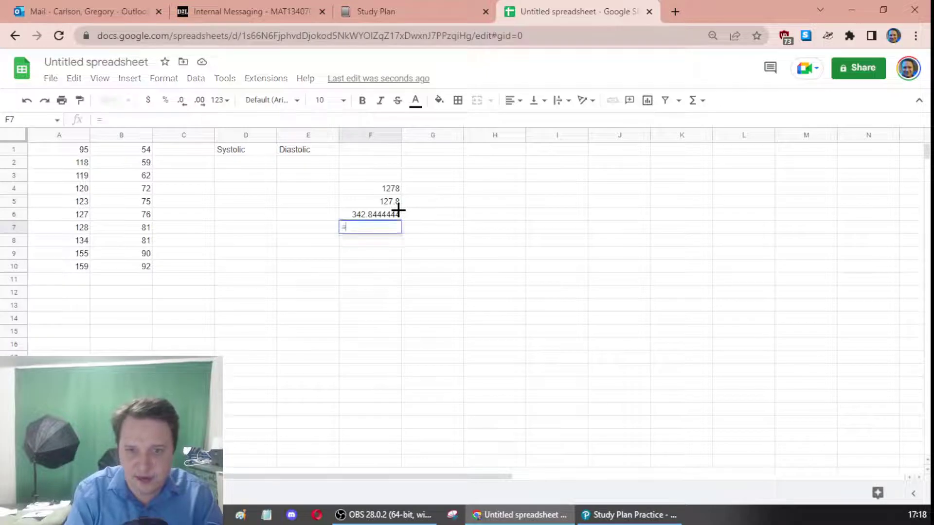
pyautogui.write('STDEV')
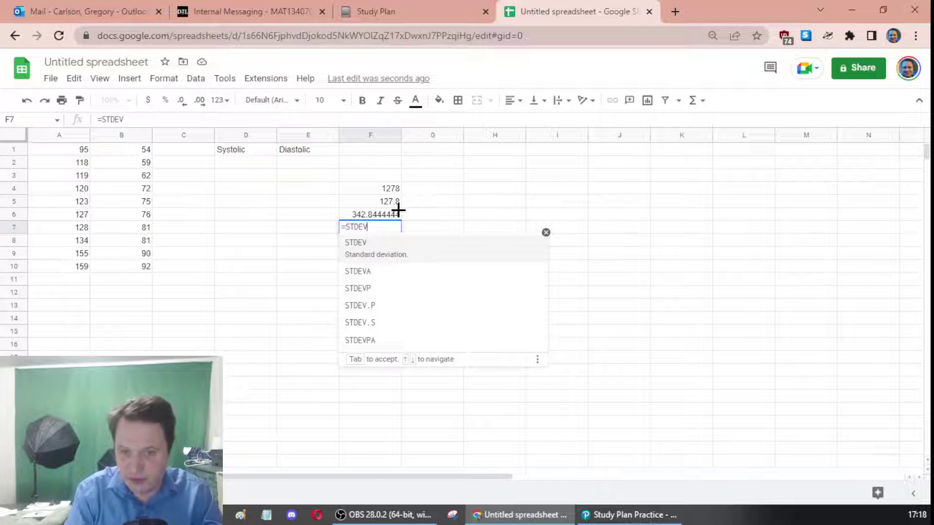
pyautogui.write('.')
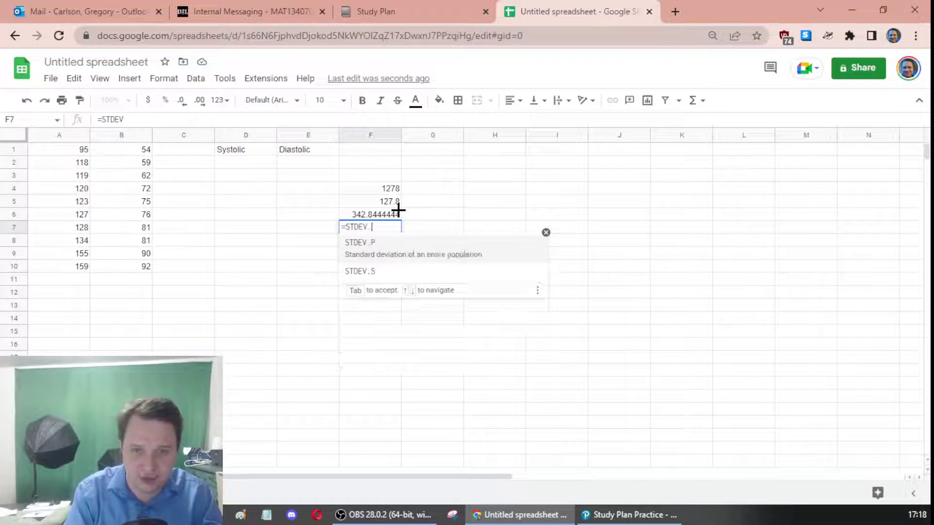
pyautogui.write('S')
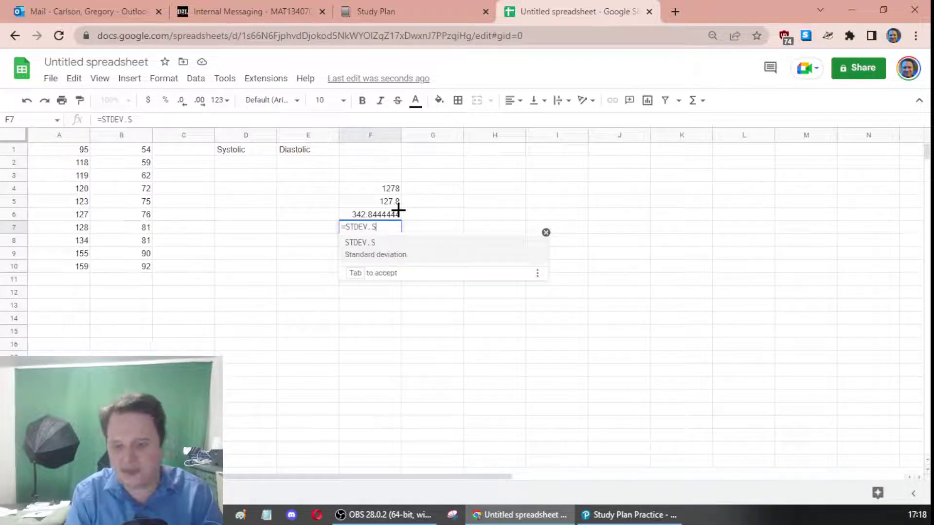
pyautogui.write('(A:A)')
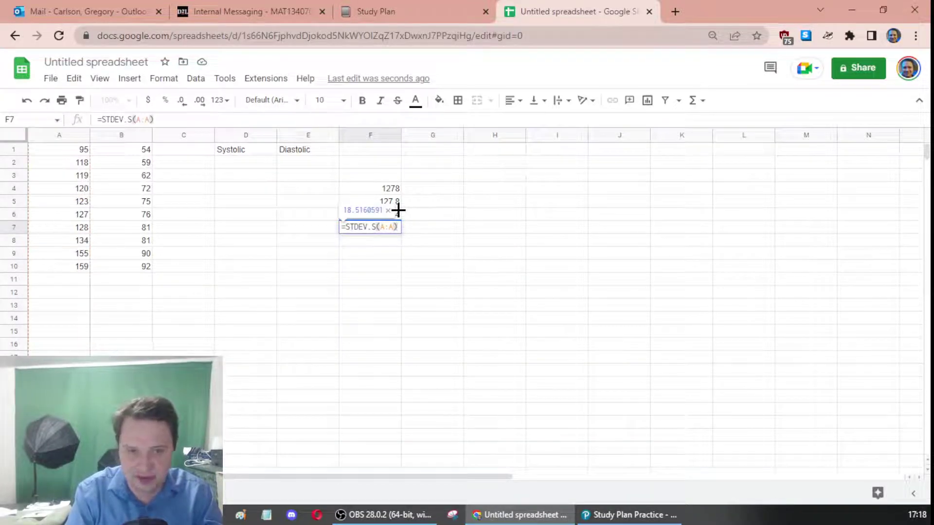
pyautogui.press('Return')
# Label the sum and mean results by entering "Sum (Total)" in E4 and "Average (Mean)" in E5
pyautogui.press('Left')
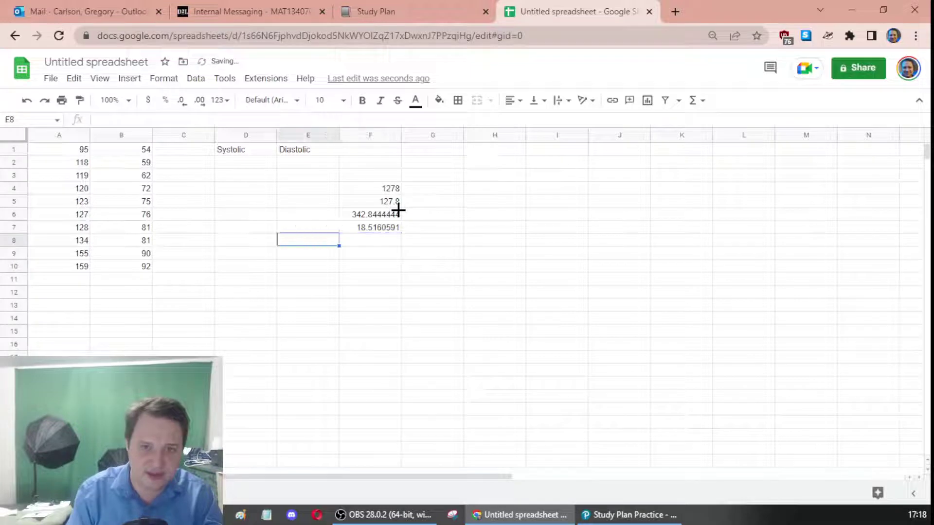
pyautogui.press('Up')
pyautogui.press('Up')
pyautogui.press('Up')
pyautogui.press('Up')
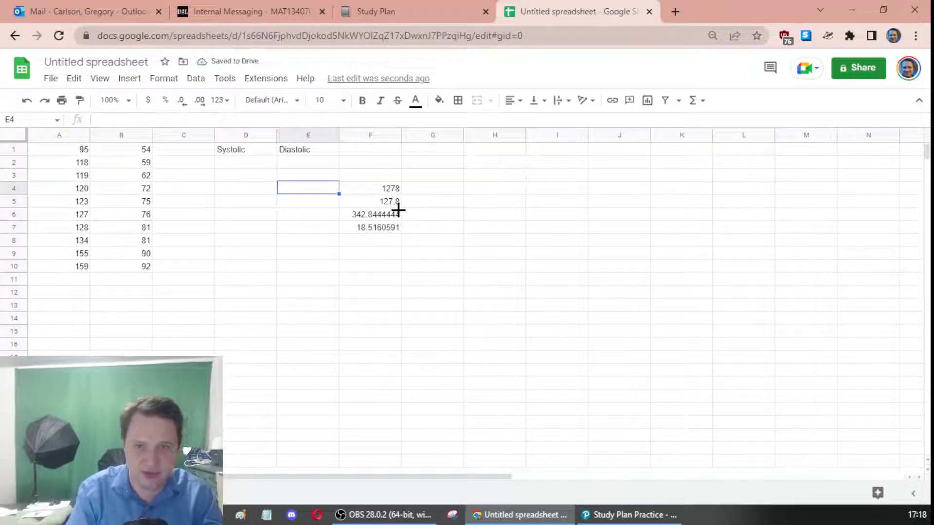
pyautogui.write('Sum (Total)')
pyautogui.press('Return')
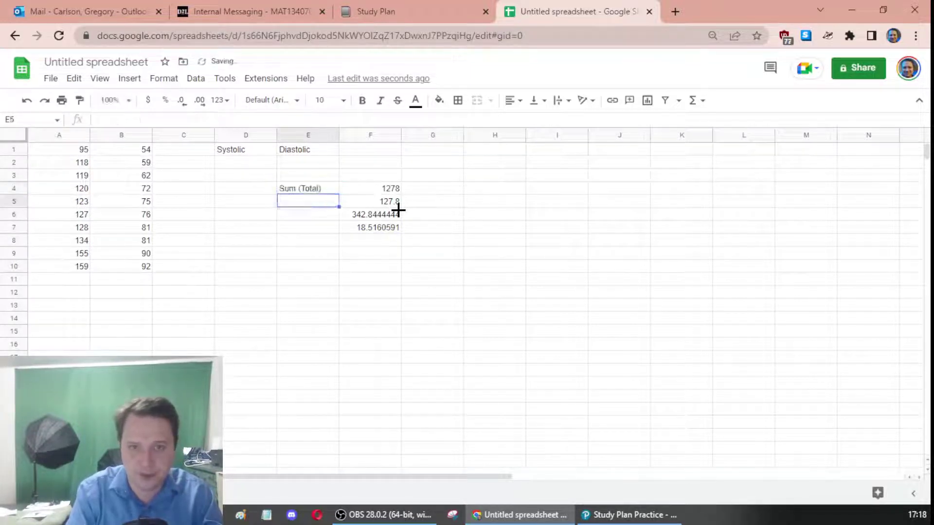
pyautogui.write('Average (')
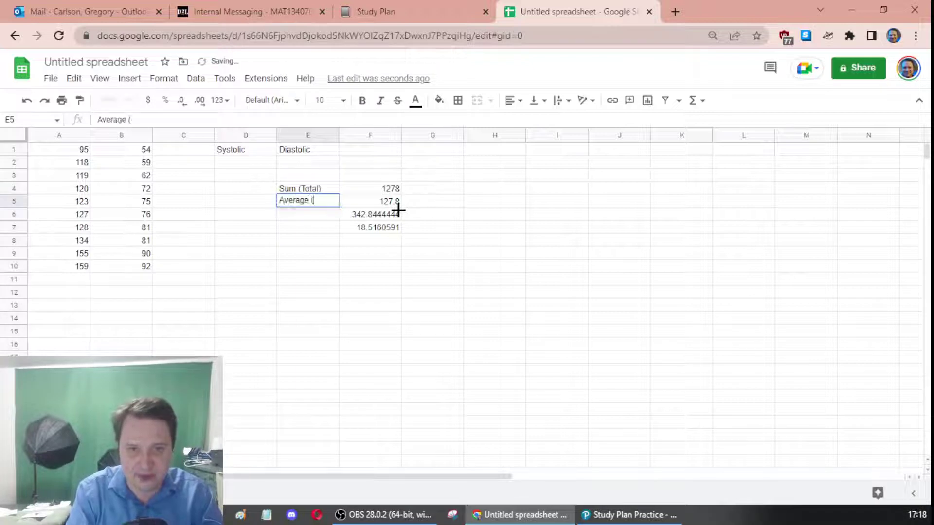
pyautogui.write('Mean)')
pyautogui.press('Return')
# Enter the labels "Variance" in E6 and "Standard Deviation" in E7, and fit column E's width to its contents
pyautogui.write('V')
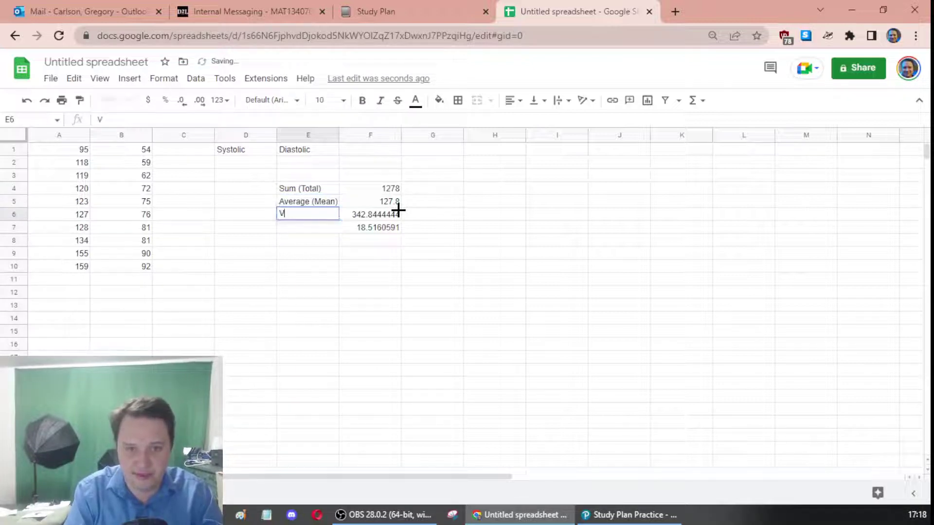
pyautogui.write('ariance')
pyautogui.press('Return')
pyautogui.write('St')
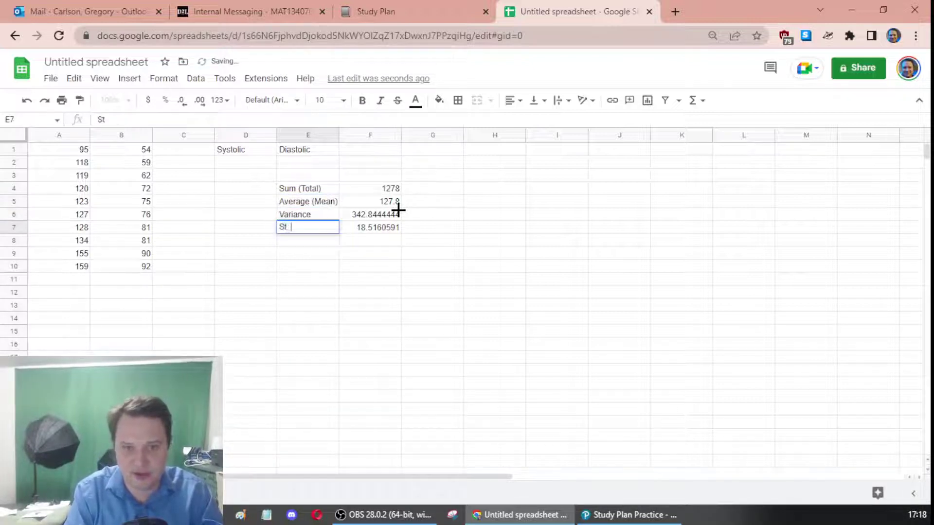
pyautogui.write('. Dei')
pyautogui.press('BackSpace')
pyautogui.press('BackSpace')
pyautogui.write('andard Deviation')
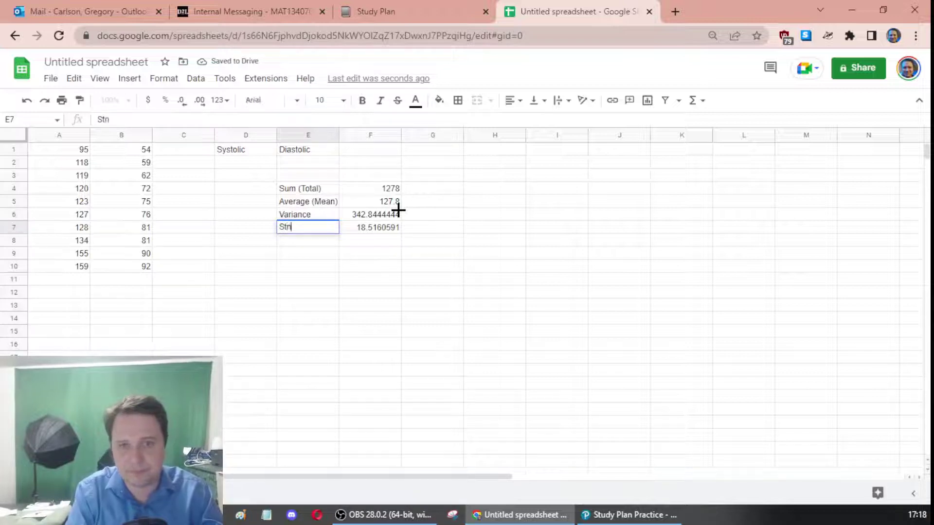
pyautogui.press('Return')
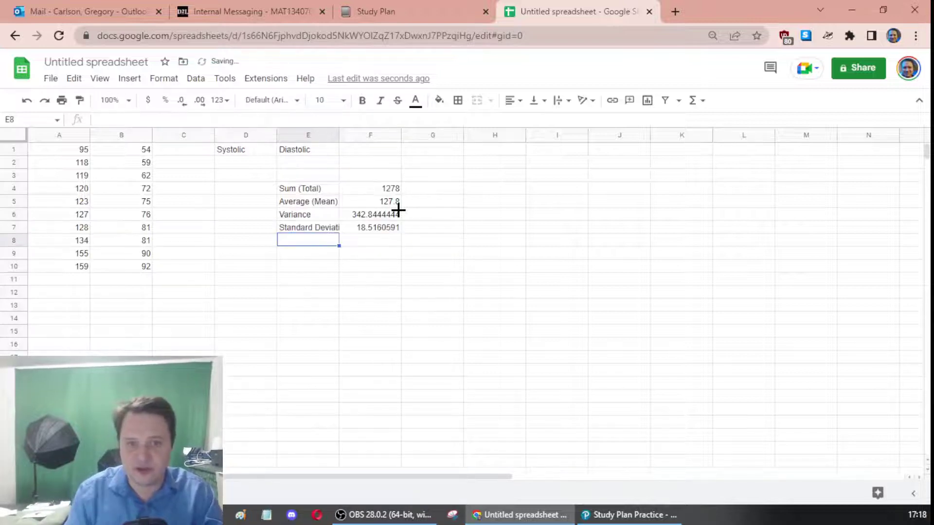
pyautogui.doubleClick(340, 137)
pyautogui.click(473, 287)
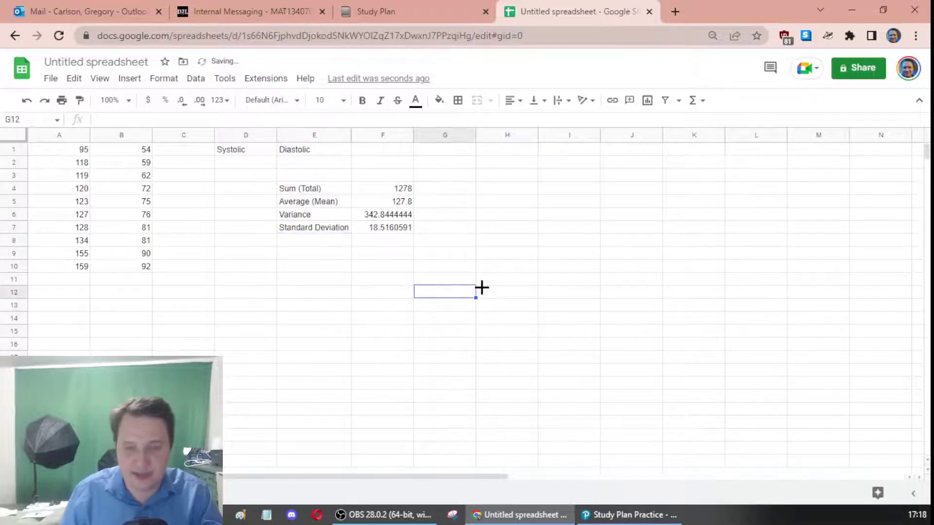
# Switch to the MyLab practice question, close its data dialog and highlight the systolic coefficient of variation prompt
pyautogui.click(622, 508)
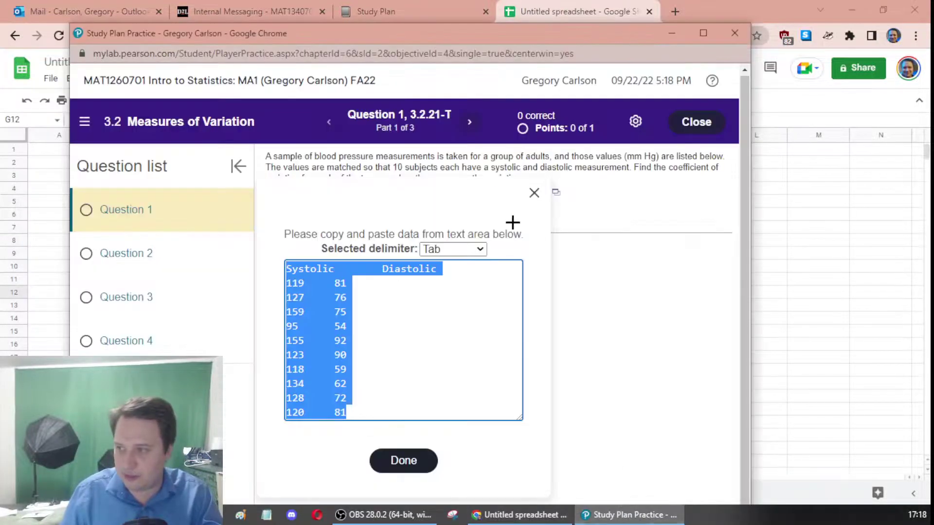
pyautogui.click(533, 193)
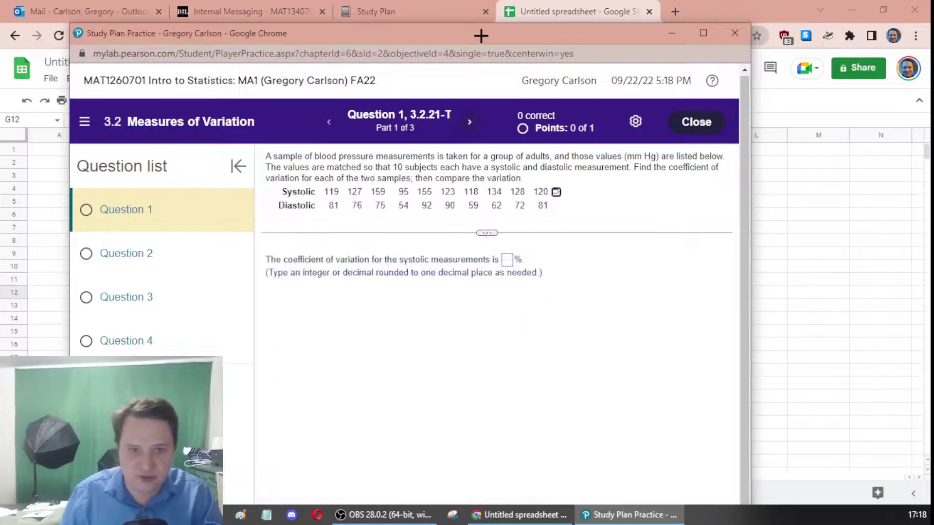
pyautogui.moveTo(481, 36); pyautogui.dragTo(484, 37)
pyautogui.moveTo(288, 261); pyautogui.dragTo(518, 256)
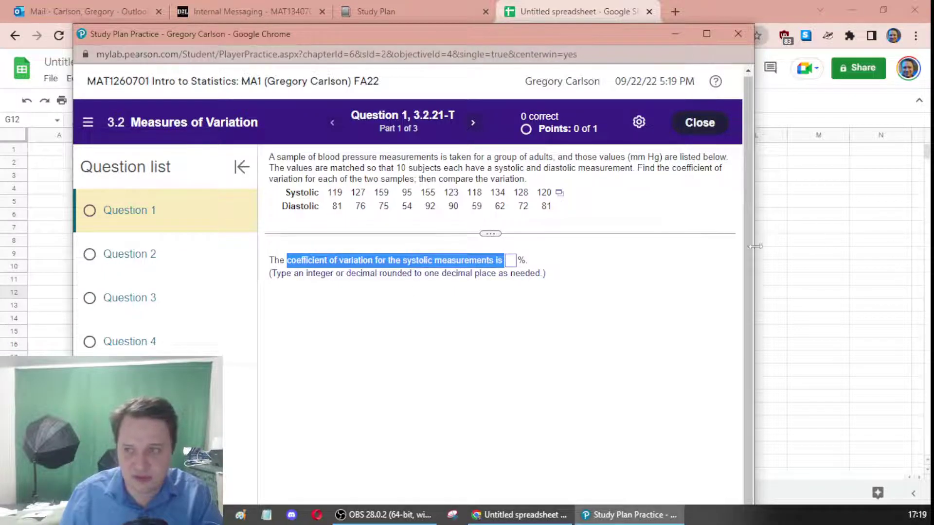
pyautogui.click(788, 223)
pyautogui.click(502, 253)
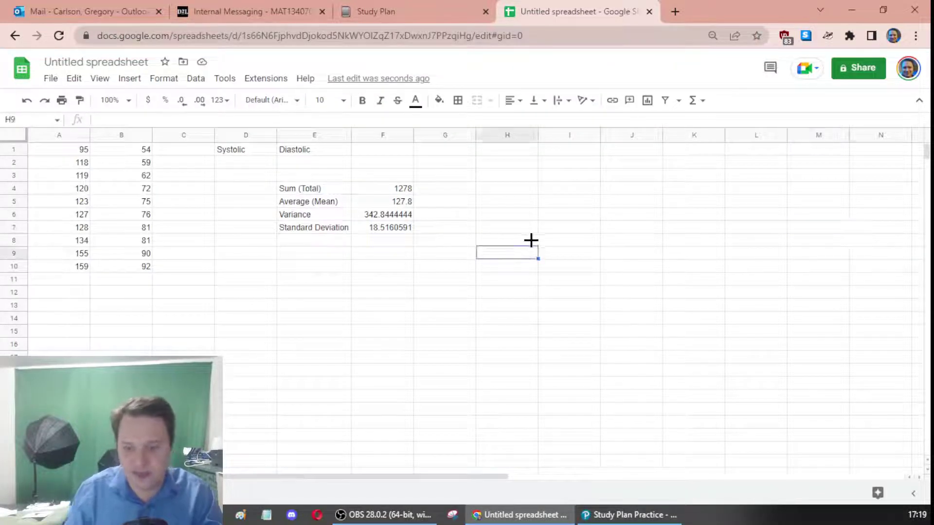
pyautogui.press('Return')
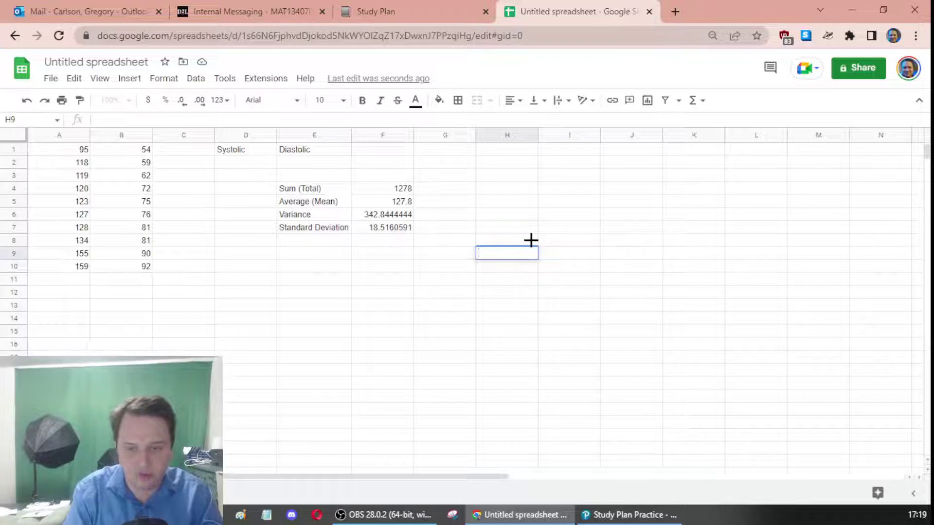
pyautogui.write('CV')
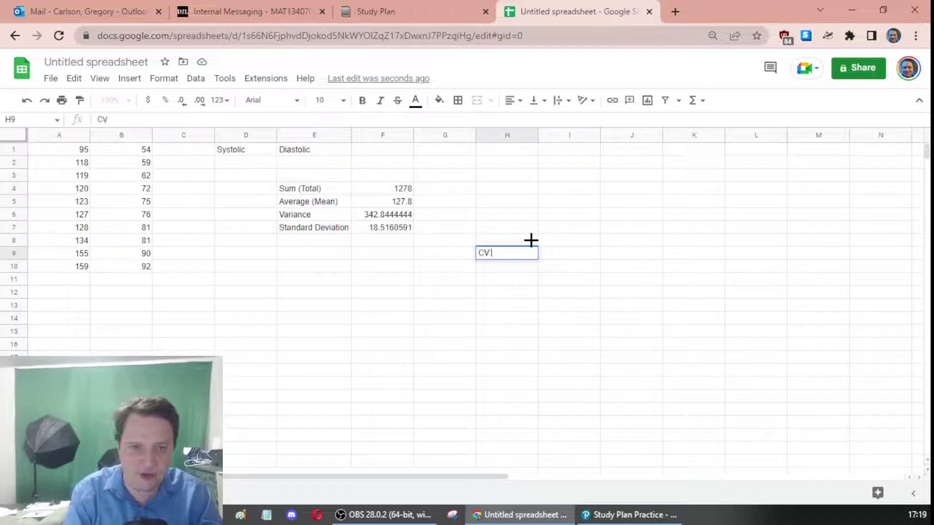
pyautogui.press('BackSpace')
pyautogui.press('BackSpace')
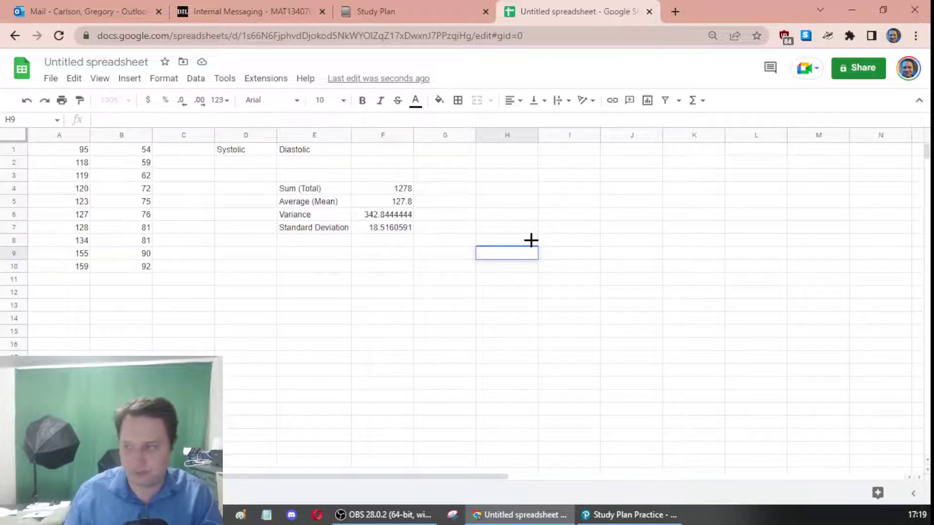
pyautogui.click(647, 321)
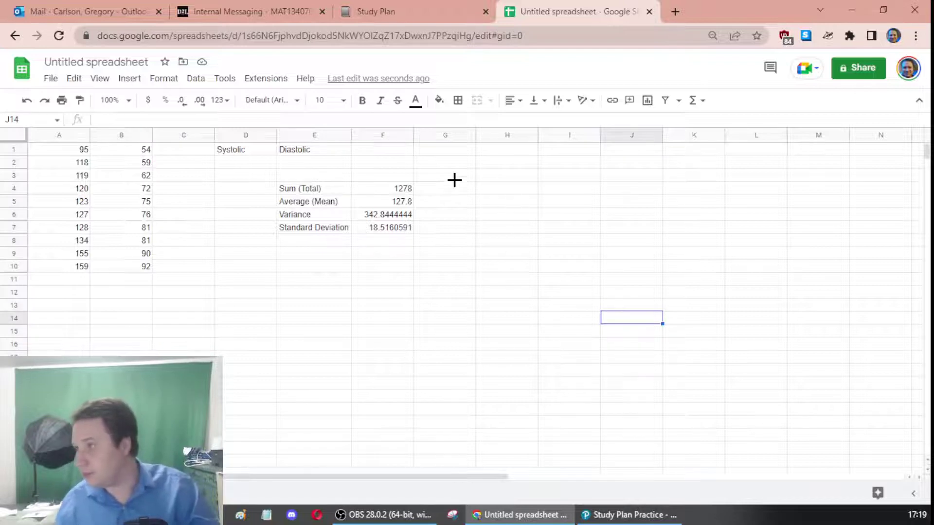
# Set the spreadsheet's zoom level to 150%
pyautogui.click(99, 78)
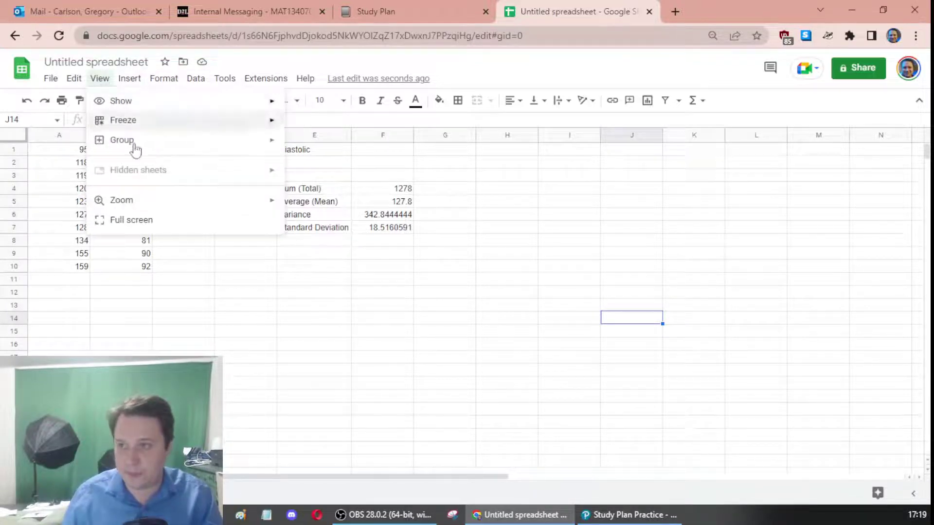
pyautogui.moveTo(267, 203)
pyautogui.click(316, 301)
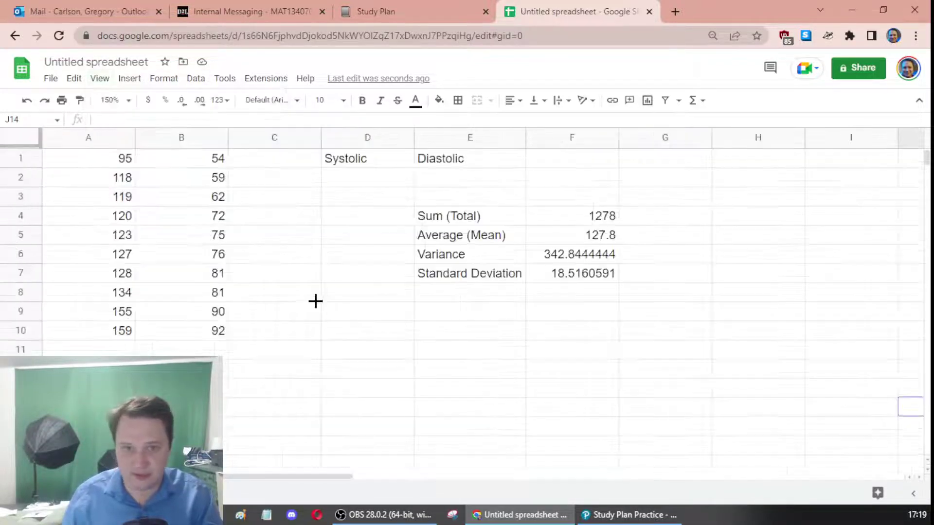
# Write the formula note "CV = standard deviation / mean * 100%" in E10
pyautogui.click(428, 332)
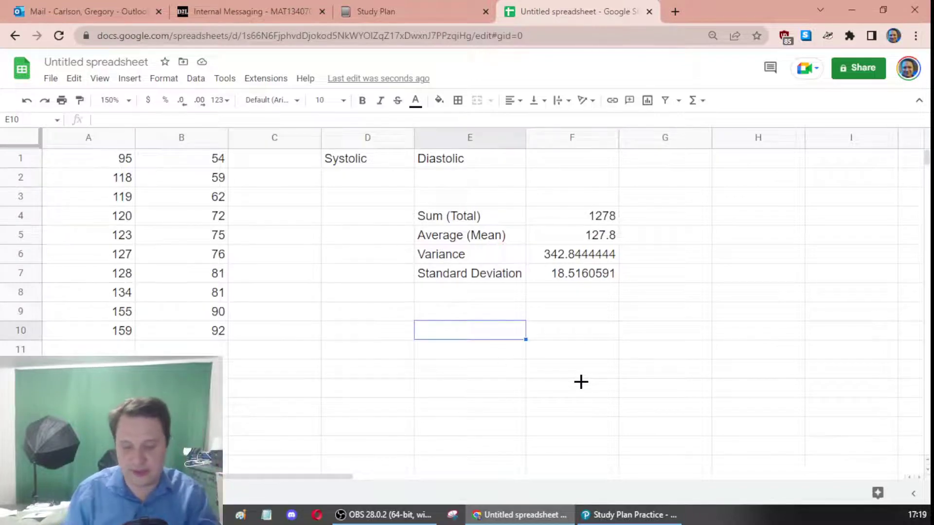
pyautogui.write('CV =')
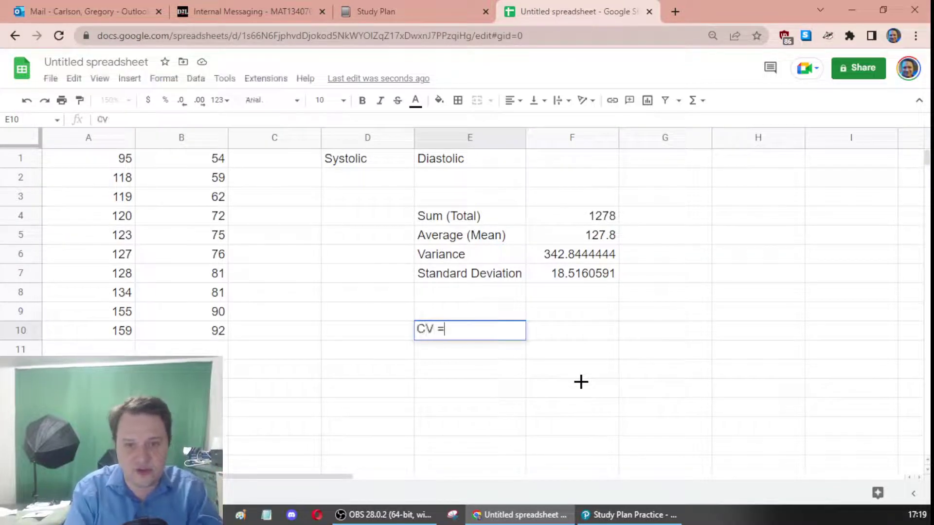
pyautogui.write(' mean ')
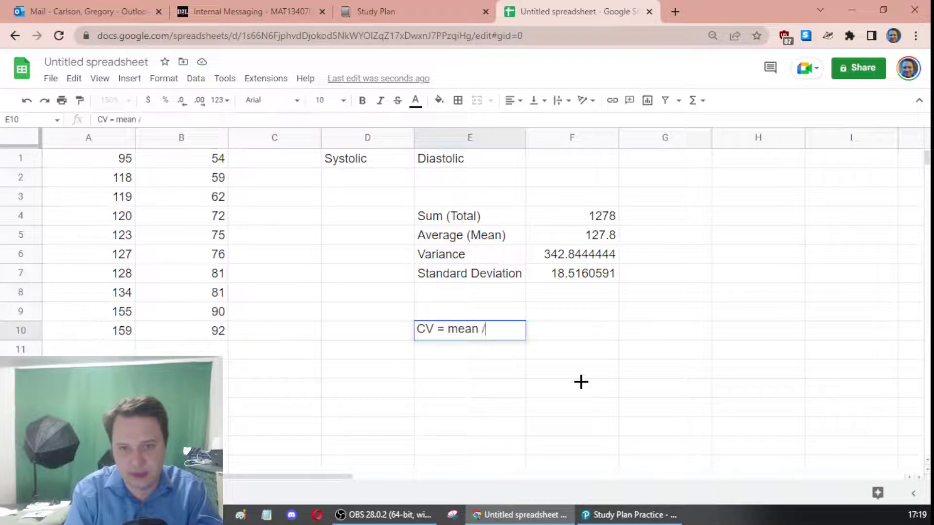
pyautogui.write('/')
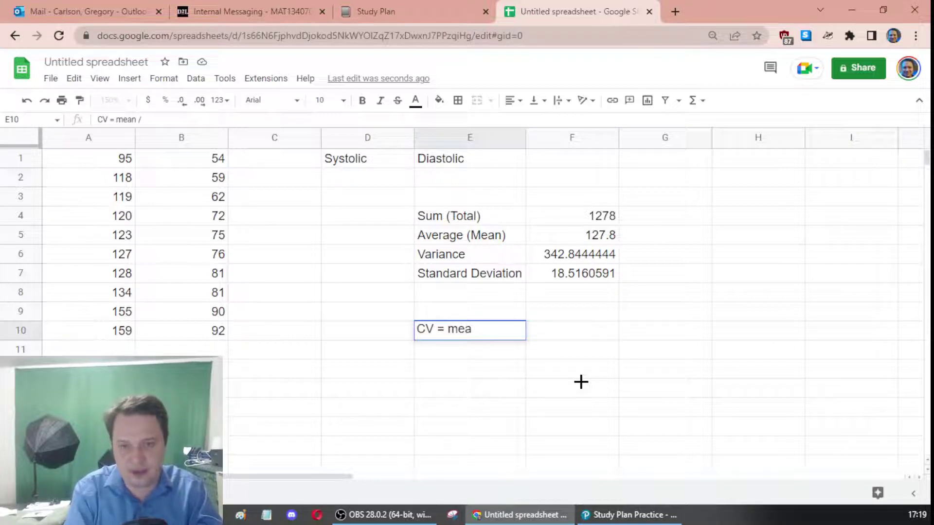
pyautogui.press('BackSpace')
pyautogui.press('BackSpace')
pyautogui.press('BackSpace')
pyautogui.press('BackSpace')
pyautogui.press('BackSpace')
pyautogui.press('BackSpace')
pyautogui.write('standard')
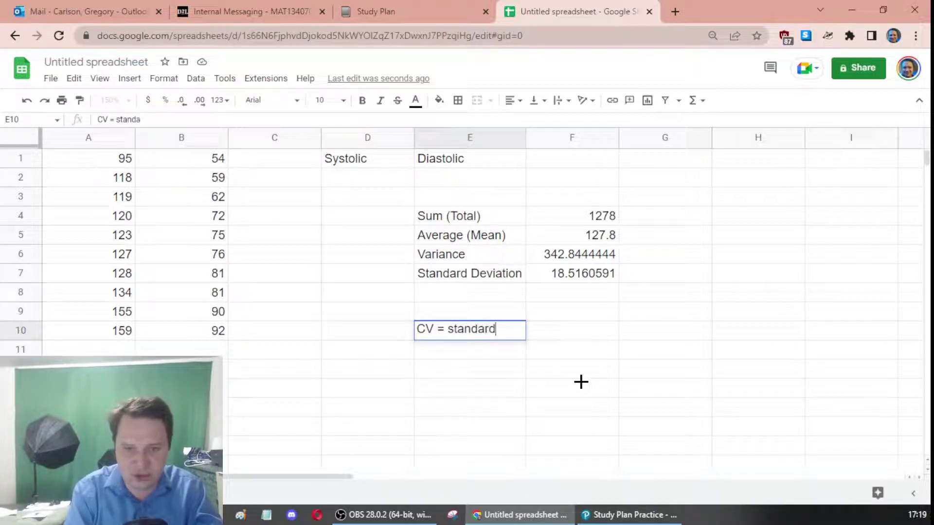
pyautogui.write(' deviation . mean')
pyautogui.press('BackSpace')
pyautogui.press('BackSpace')
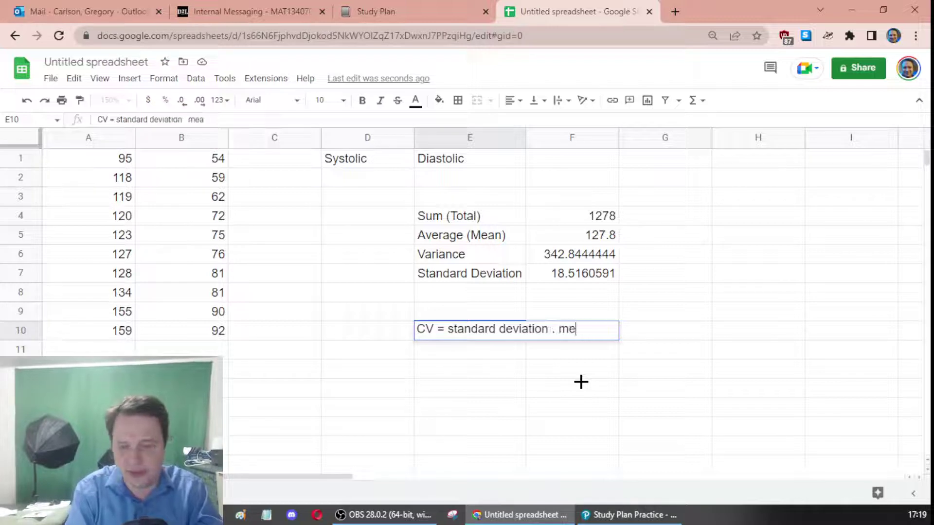
pyautogui.press('BackSpace')
pyautogui.press('BackSpace')
pyautogui.write('mean ')
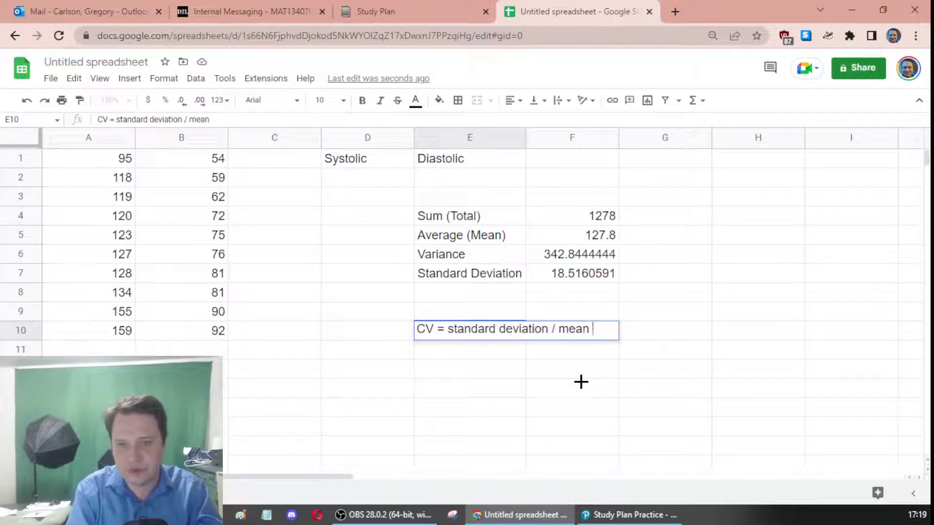
pyautogui.write('* 100%')
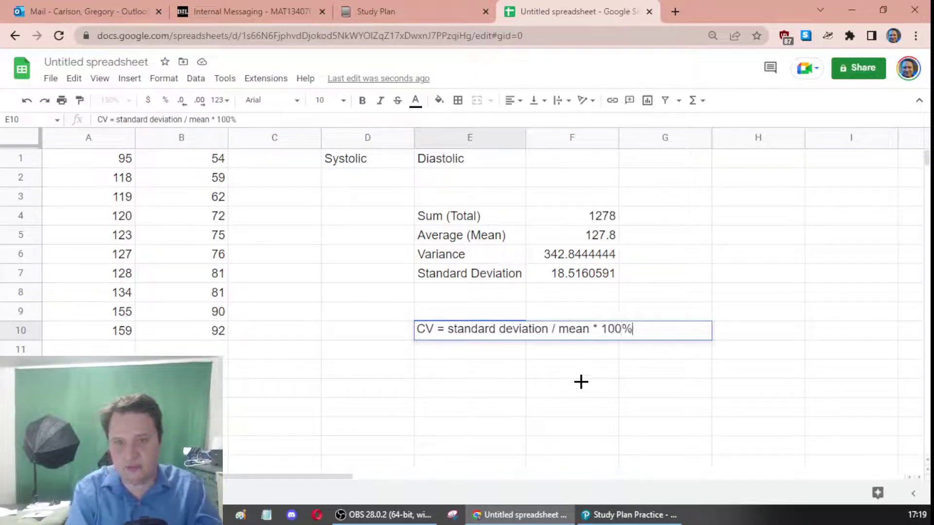
pyautogui.press('Return')
pyautogui.press('Return')
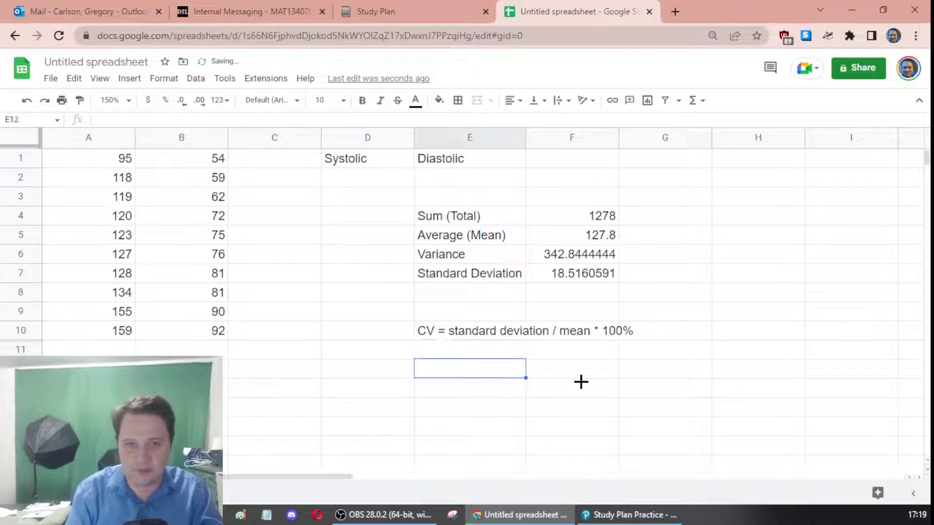
# Review the formulas behind the systolic results in F4 through F7
pyautogui.write('=')
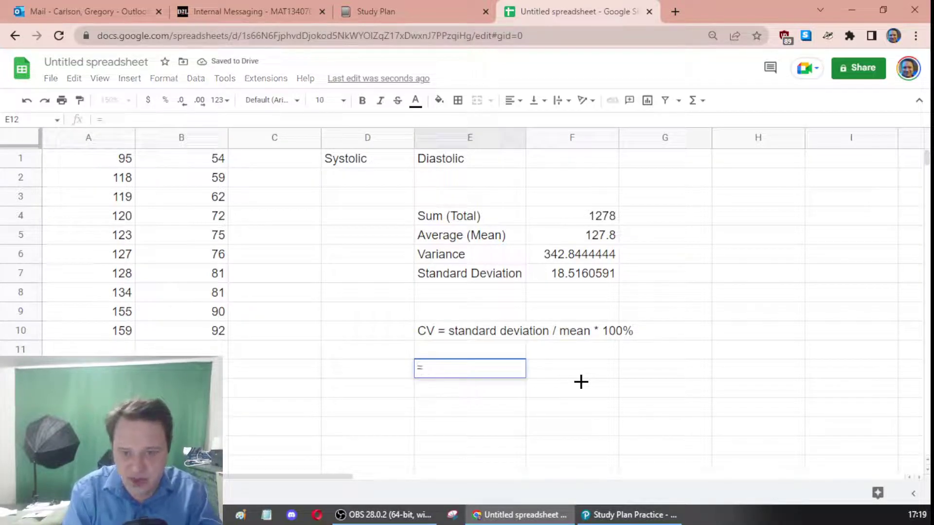
pyautogui.press('Escape')
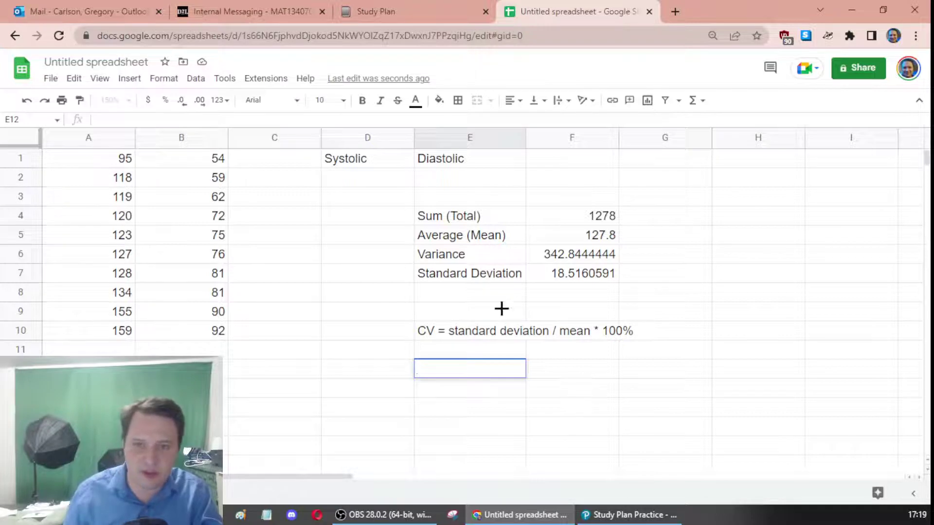
pyautogui.click(581, 258)
pyautogui.click(567, 270)
pyautogui.click(568, 254)
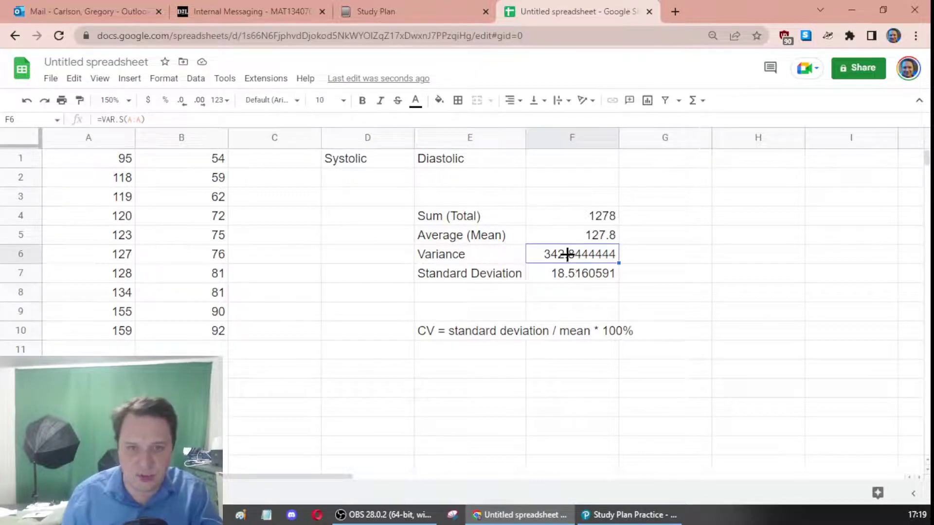
pyautogui.click(567, 233)
pyautogui.click(567, 215)
pyautogui.click(457, 385)
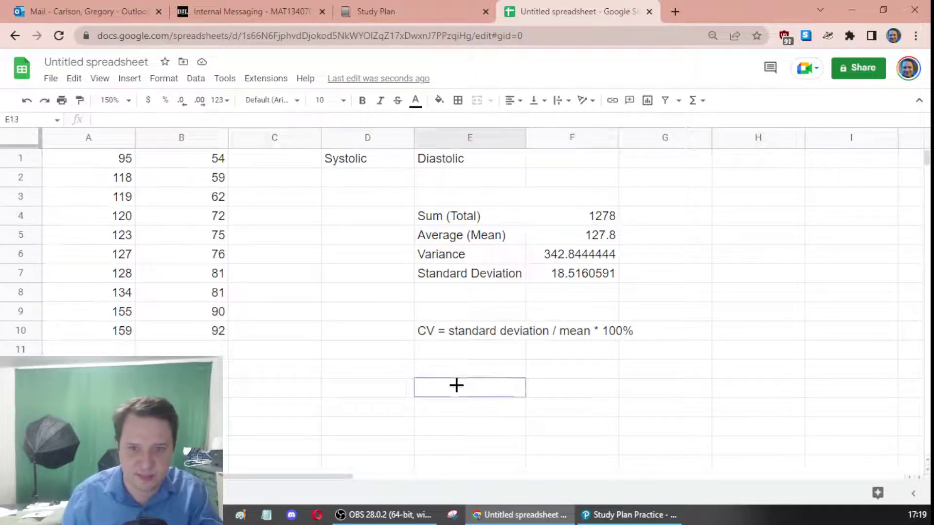
# Start a formula in E12 that divides the standard deviation in F7 by the mean in F5
pyautogui.click(452, 368)
pyautogui.write('=')
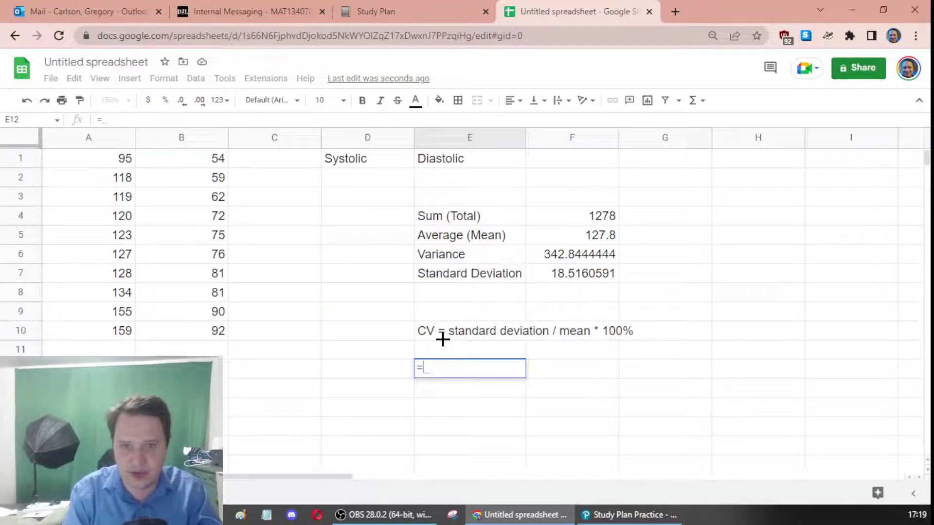
pyautogui.write('F7')
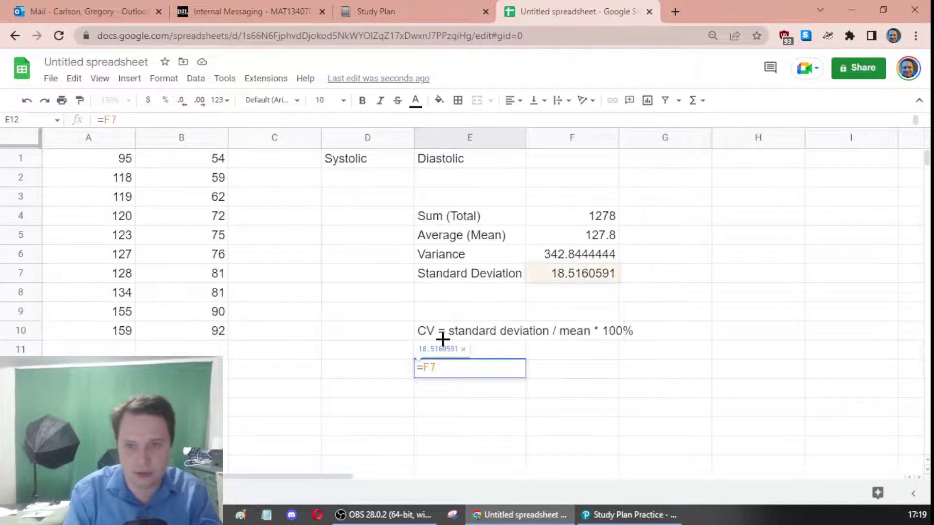
pyautogui.write(' /')
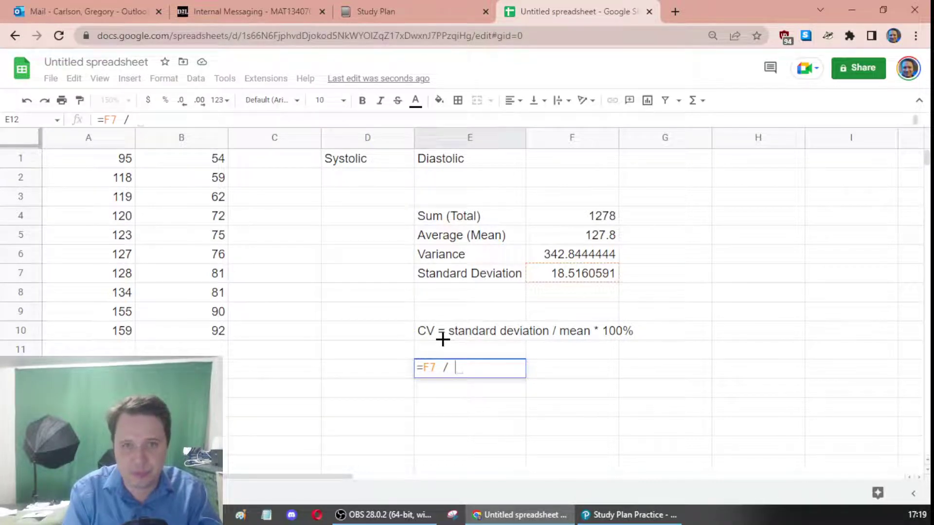
pyautogui.write('F5')
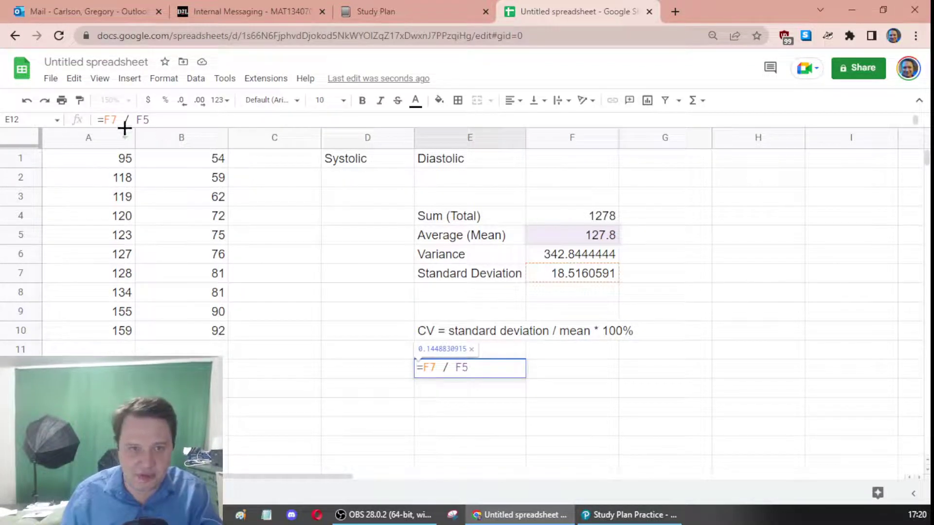
# Enclose the E12 division in parentheses and multiply it by 100, completing =(F7 / F5) * 100
pyautogui.click(103, 117)
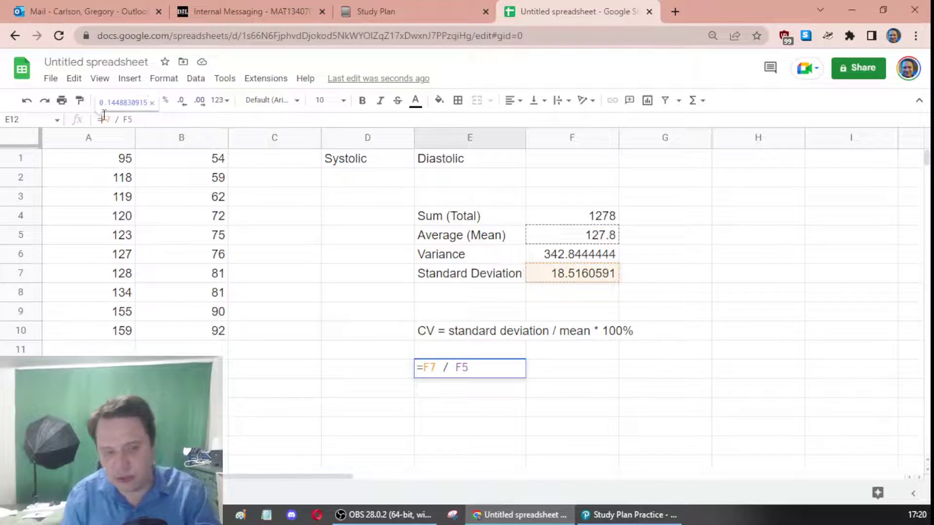
pyautogui.write('(')
pyautogui.press('Right')
pyautogui.press('Right')
pyautogui.press('Right')
pyautogui.press('Right')
pyautogui.press('Right')
pyautogui.press('Right')
pyautogui.press('Right')
pyautogui.write(')')
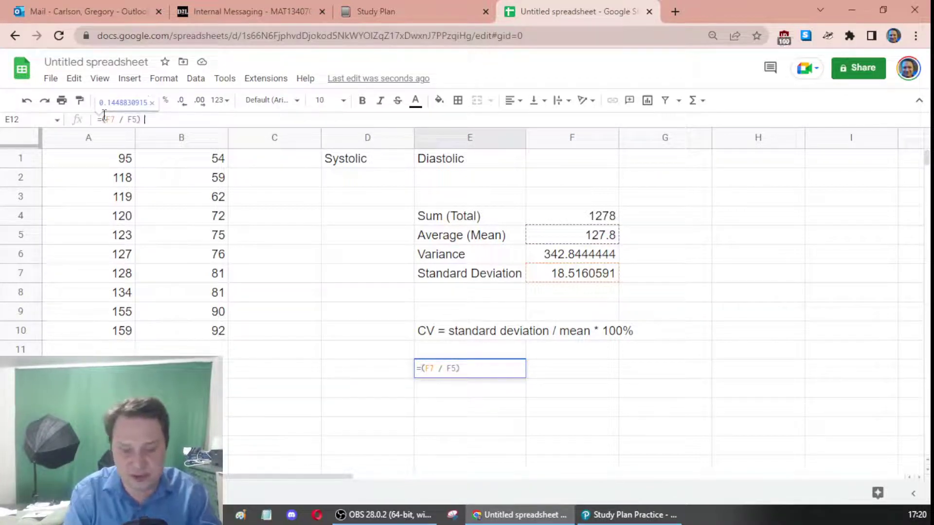
pyautogui.write(' * 100')
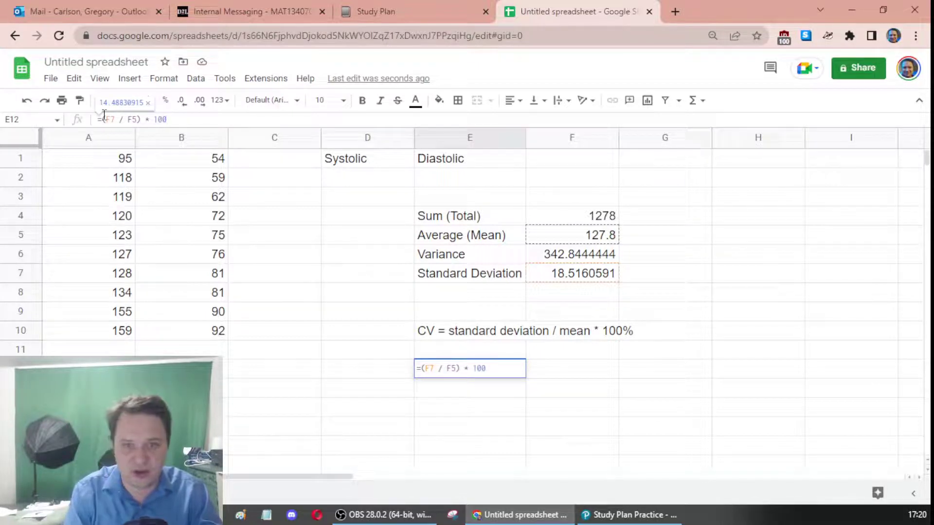
pyautogui.press('Return')
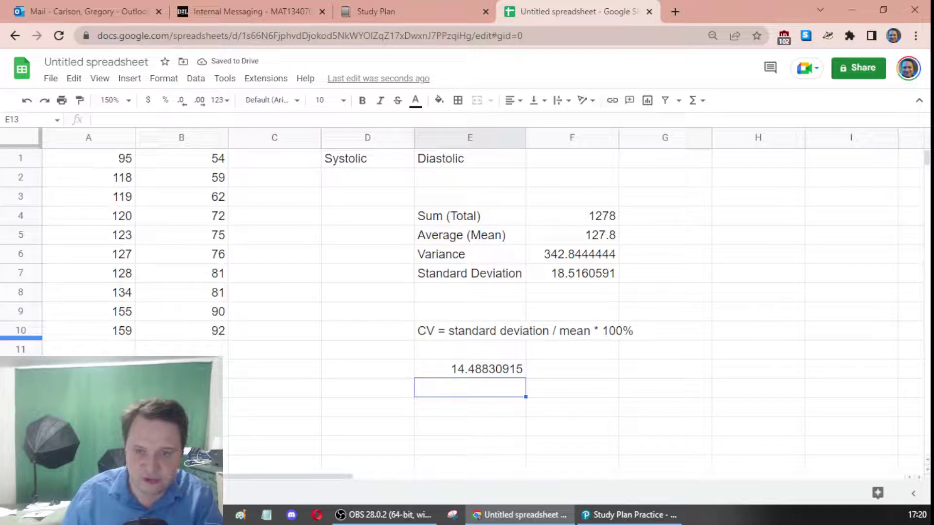
# Switch to the MyLab practice question, submit 14.5 as the systolic coefficient of variation and continue to the diastolic part
pyautogui.click(658, 518)
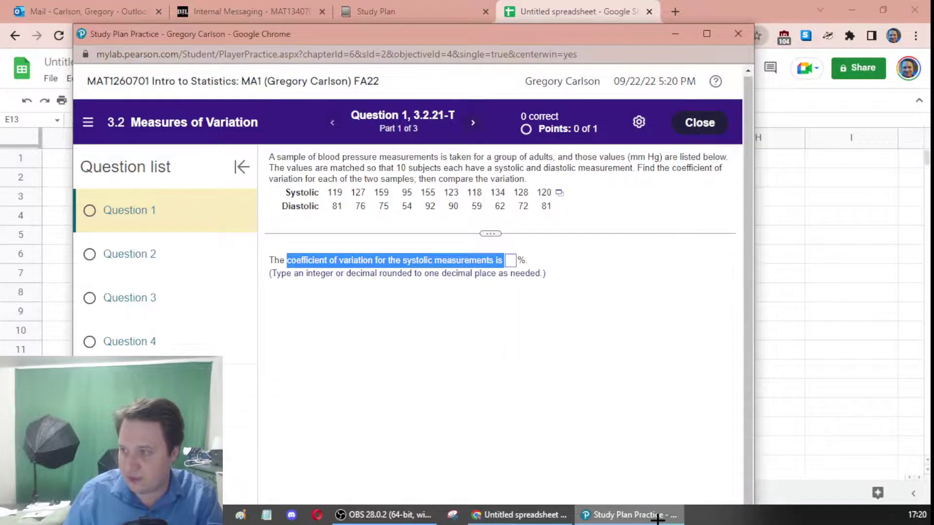
pyautogui.click(658, 518)
pyautogui.click(658, 518)
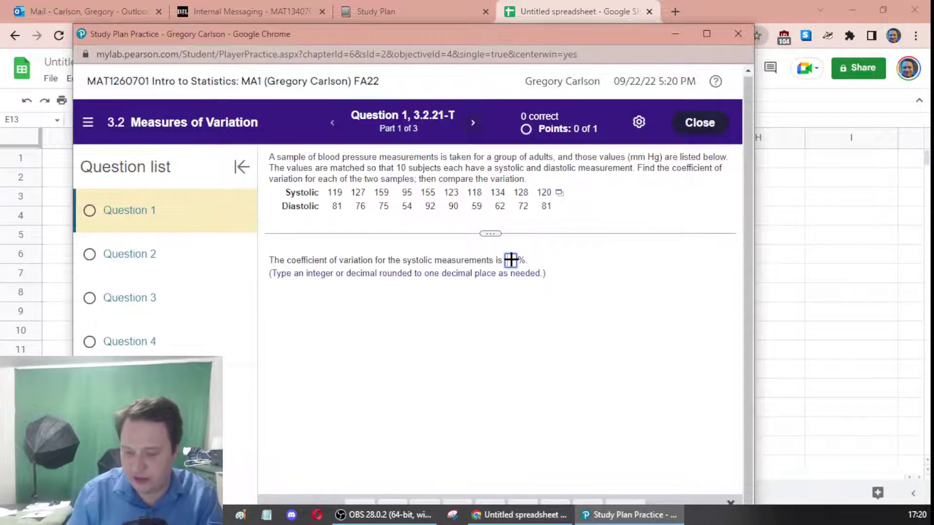
pyautogui.write('14.5')
pyautogui.press('Return')
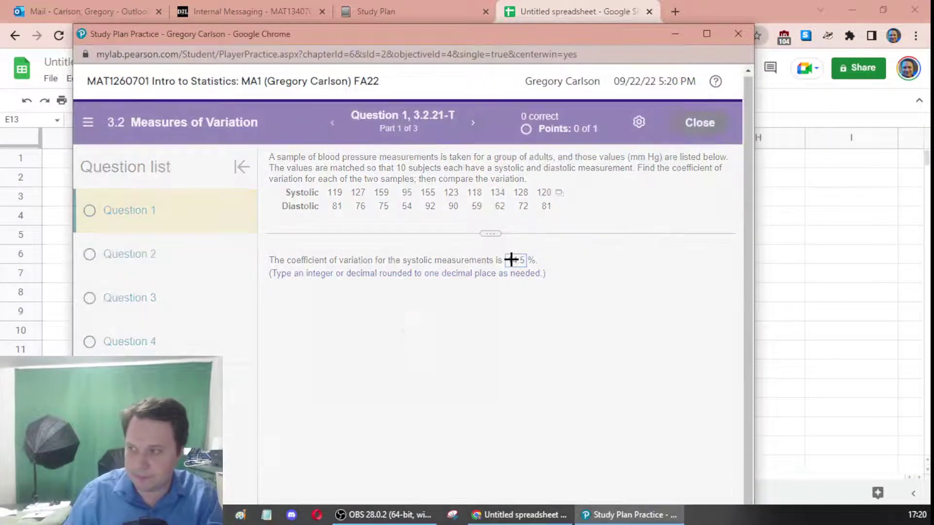
pyautogui.click(421, 369)
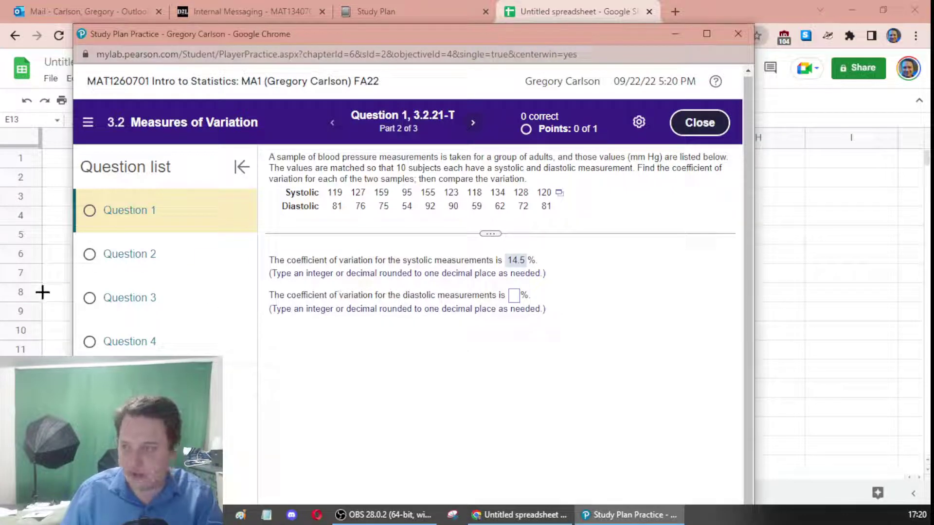
pyautogui.doubleClick(409, 294)
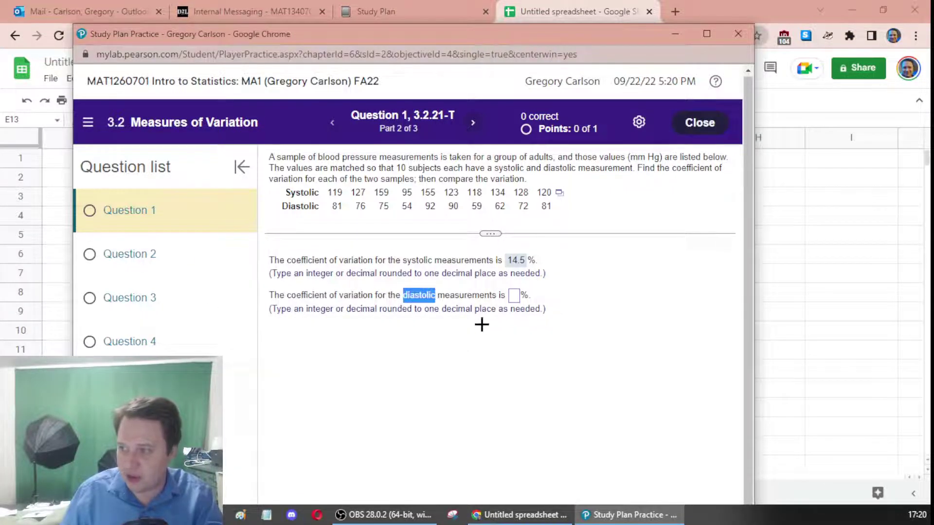
# Return to the Google Sheets spreadsheet and clear the systolic results, labels and CV calculation in E4:F12
pyautogui.click(830, 298)
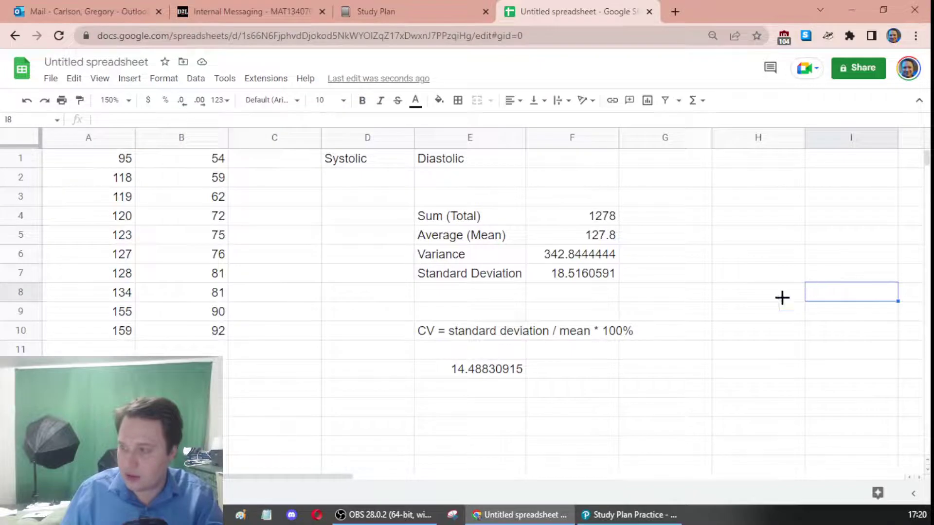
pyautogui.click(493, 370)
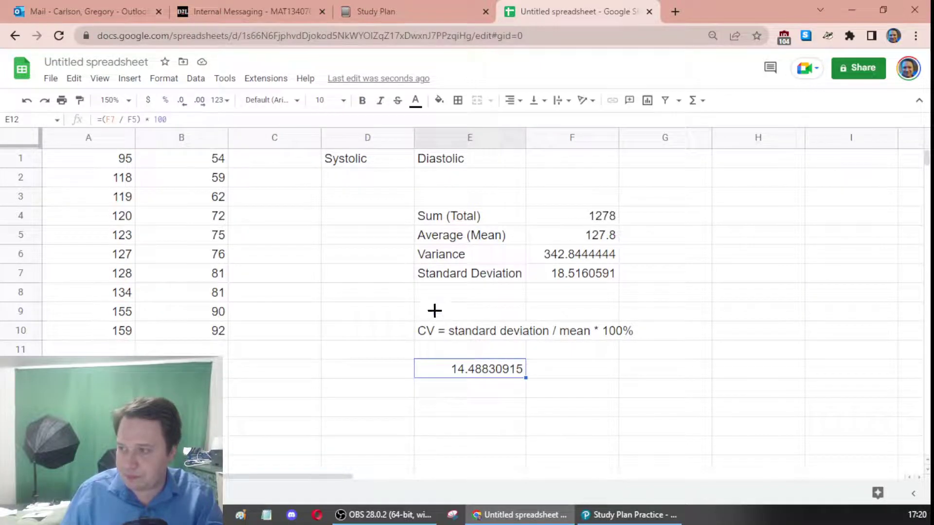
pyautogui.moveTo(586, 371); pyautogui.dragTo(517, 222)
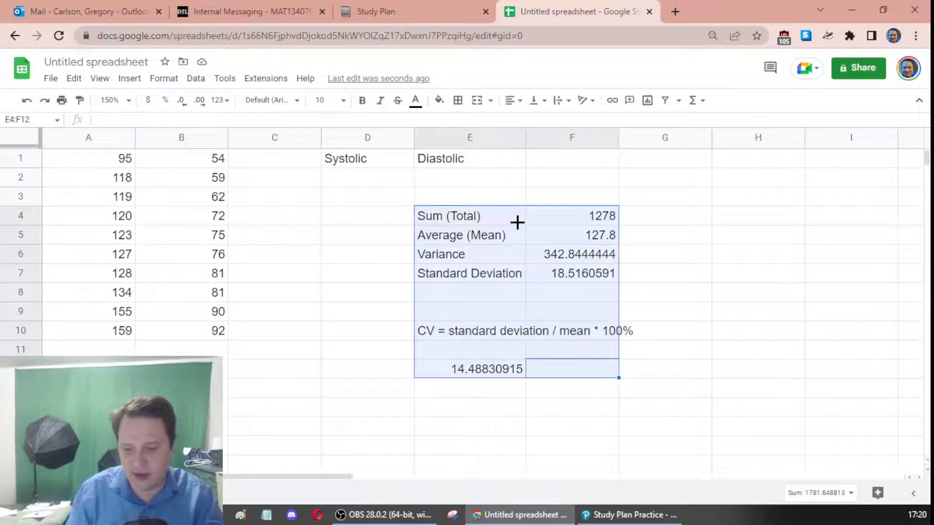
pyautogui.press('Delete')
pyautogui.press('Left')
pyautogui.press('Right')
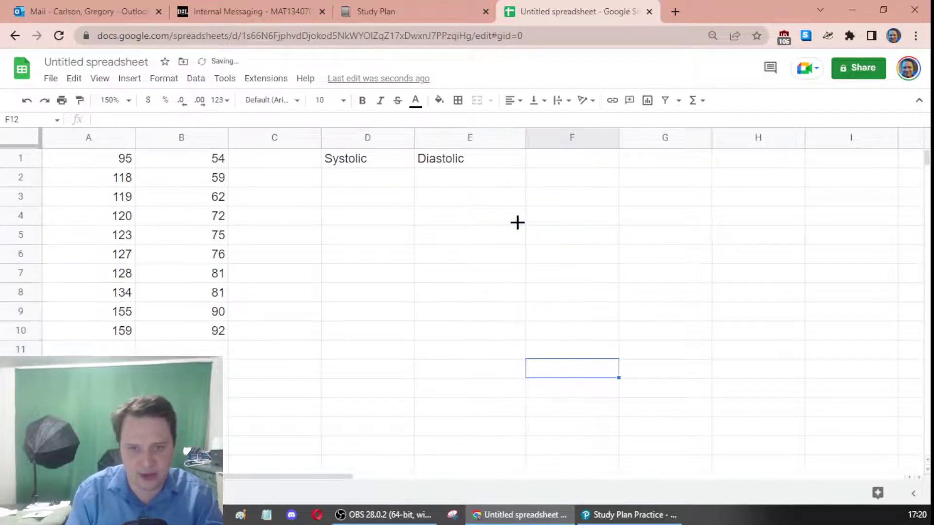
# Calculate the diastolic mean in E9 with =AVERAGE(B:B)
pyautogui.press('Up')
pyautogui.press('Left')
pyautogui.press('Up')
pyautogui.press('Up')
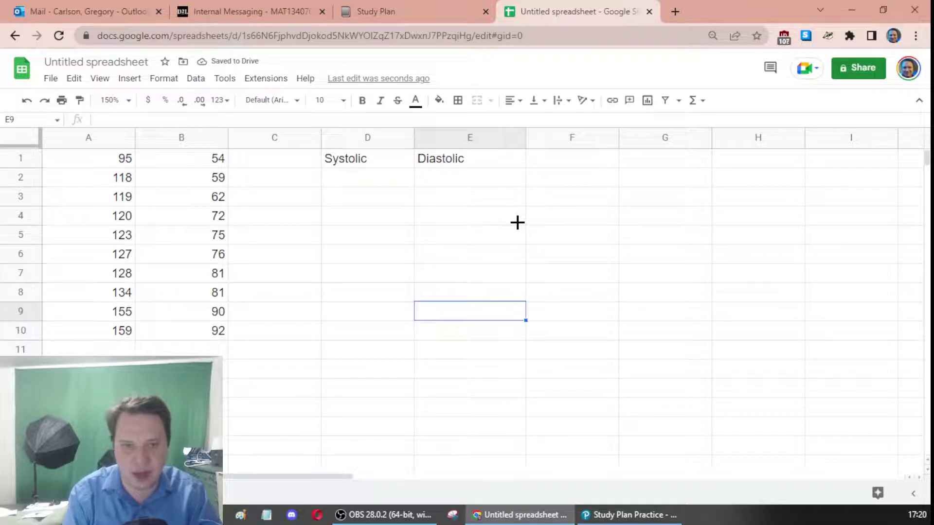
pyautogui.write('=')
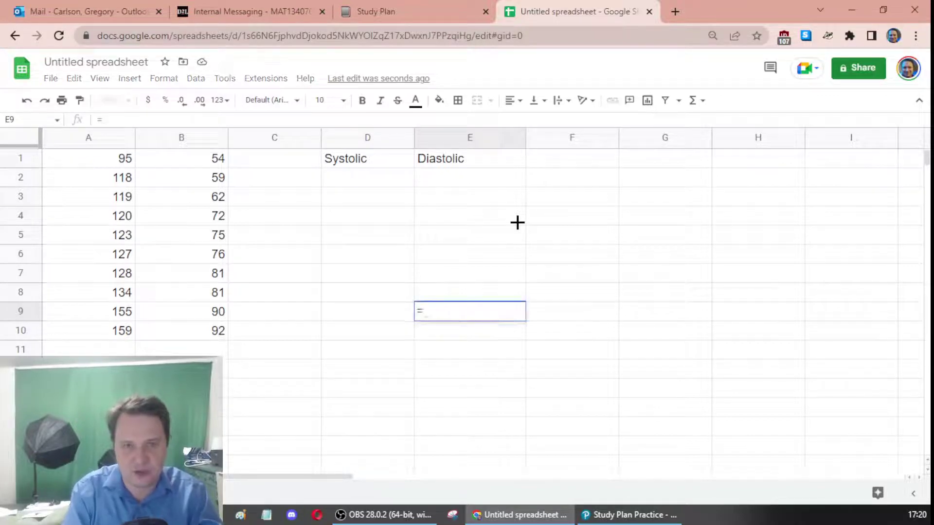
pyautogui.write('AVERAGE(')
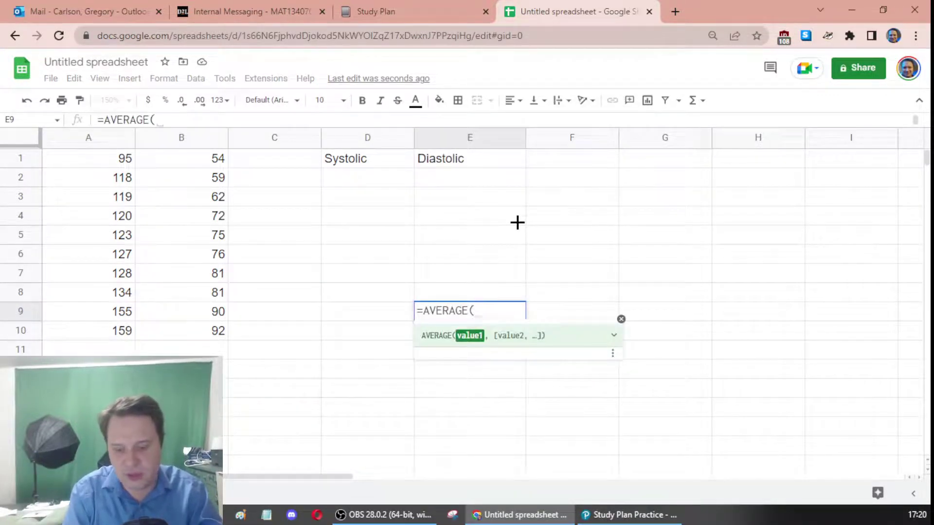
pyautogui.write('B:B)')
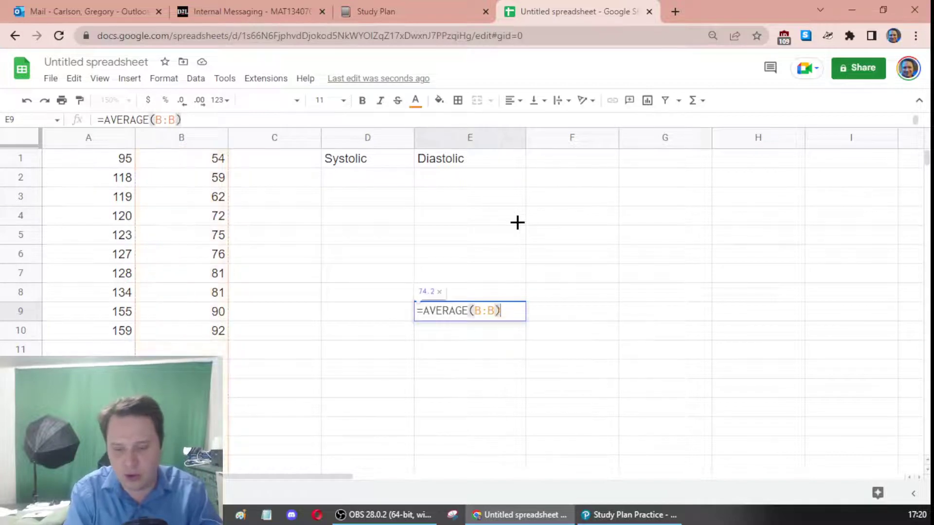
pyautogui.press('Return')
# Label the diastolic mean by entering "avg" in D9
pyautogui.press('Up')
pyautogui.press('Left')
pyautogui.write('avg')
pyautogui.press('Return')
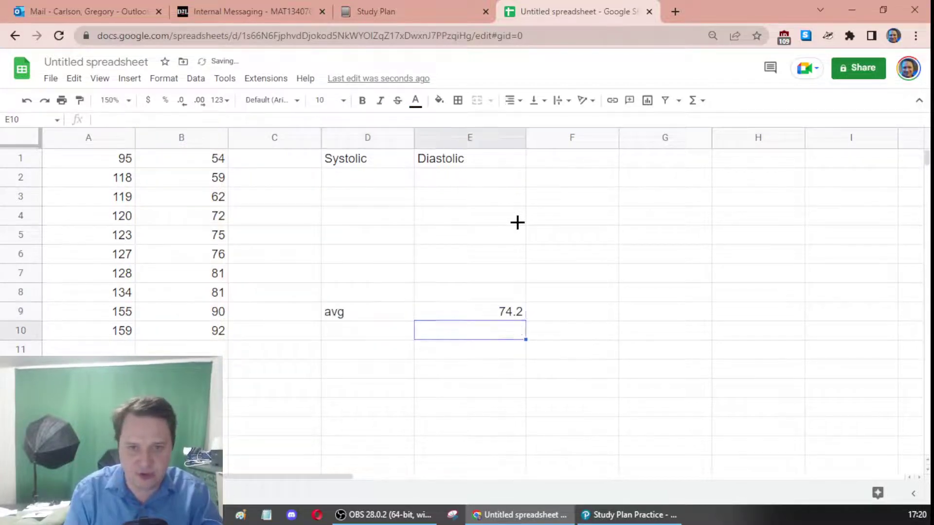
# Label D10 "st dev" and calculate the diastolic sample standard deviation in E10 with =STDEV.S(B:B)
pyautogui.press('Left')
pyautogui.write('st dev')
pyautogui.press('Tab')
pyautogui.write('=STDEVT')
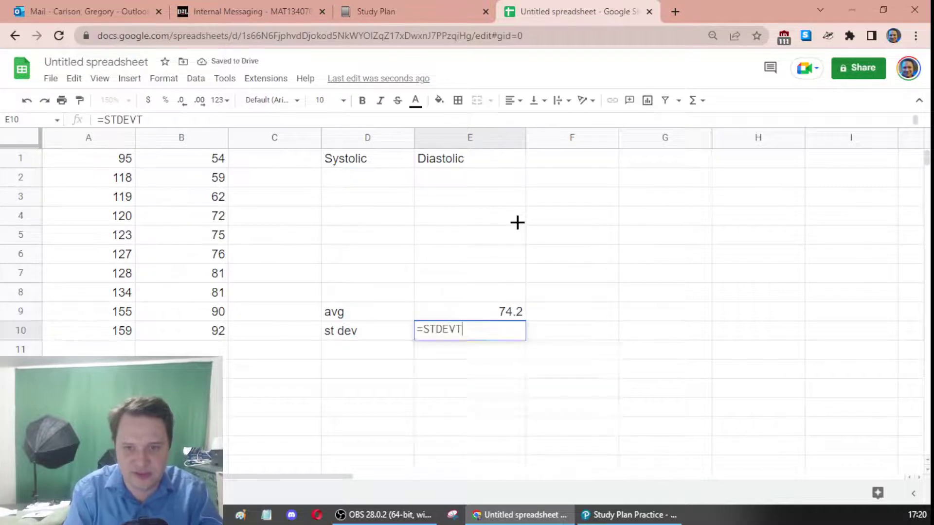
pyautogui.press('BackSpace')
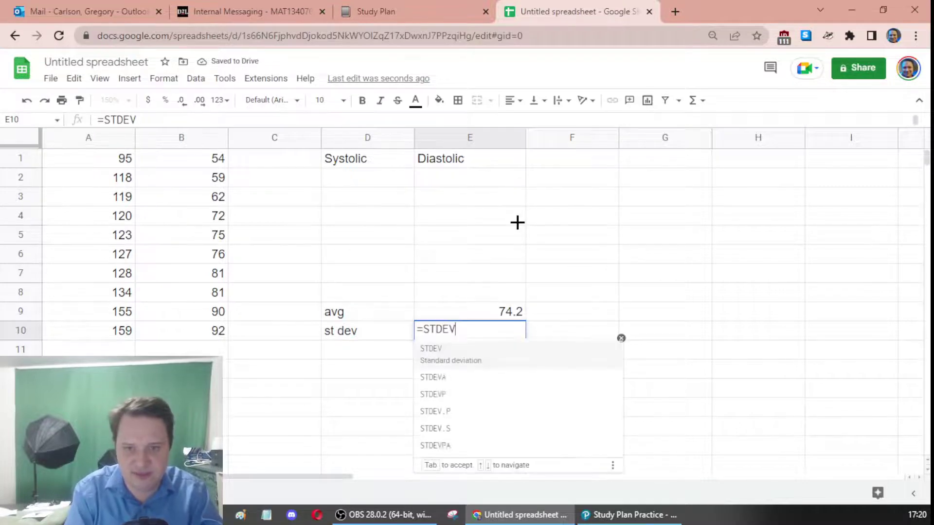
pyautogui.write('.S(B:B)')
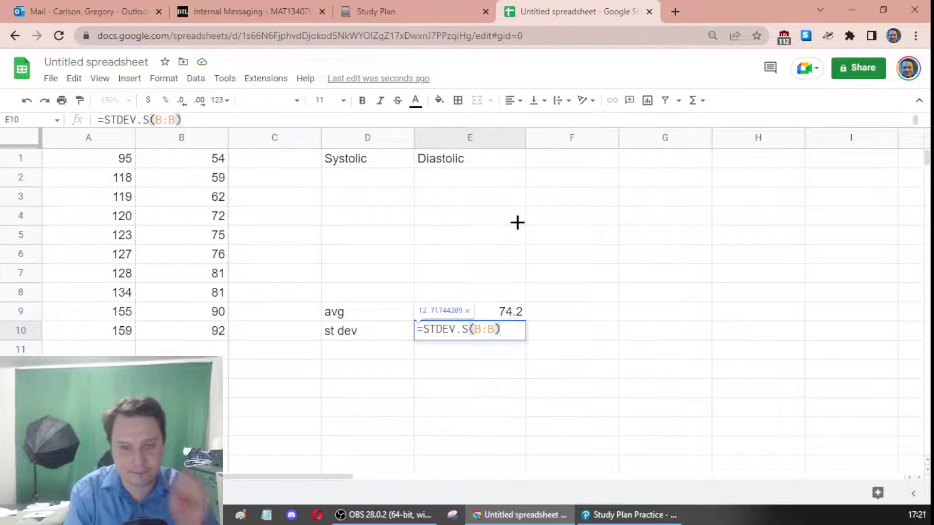
pyautogui.press('Return')
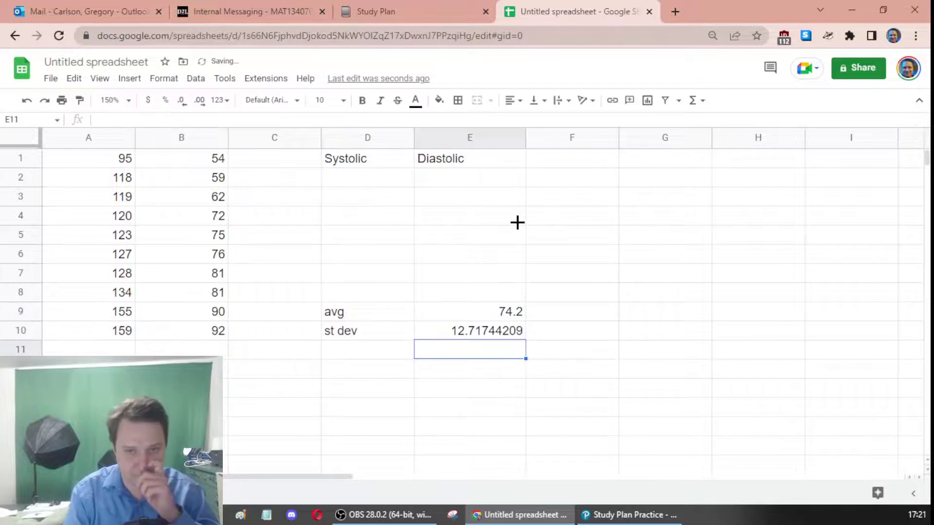
# Review the mean and standard deviation formulas in E9 and E10 against the diastolic values in column B
pyautogui.doubleClick(471, 323)
pyautogui.press('Return')
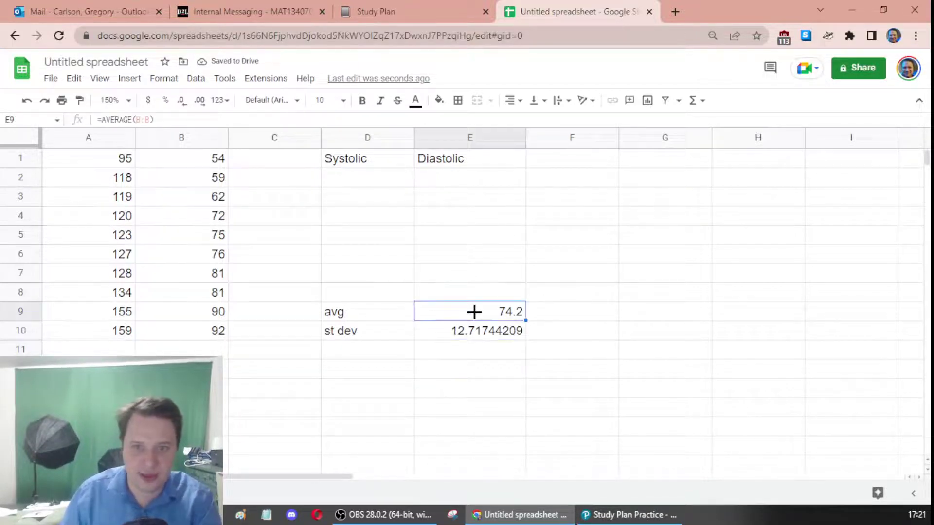
pyautogui.doubleClick(475, 311)
pyautogui.press('Return')
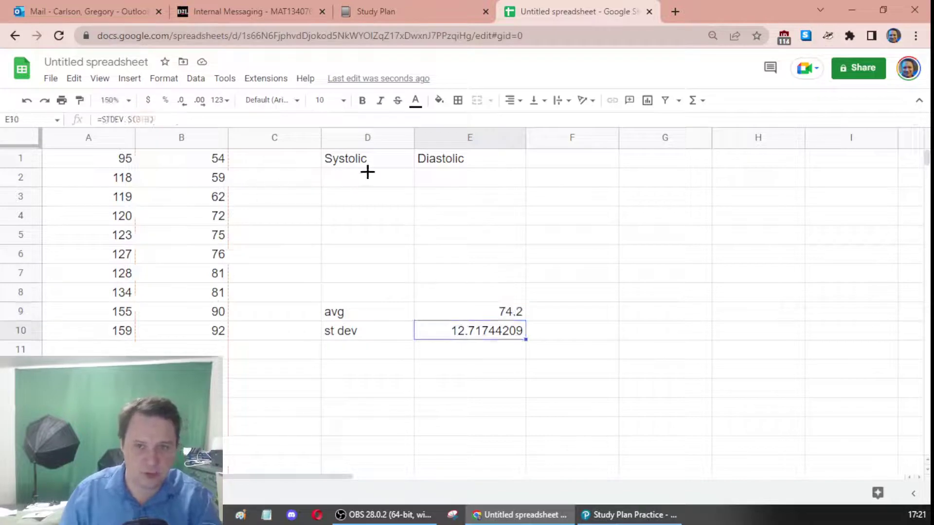
pyautogui.click(435, 162)
pyautogui.moveTo(196, 162); pyautogui.dragTo(205, 312)
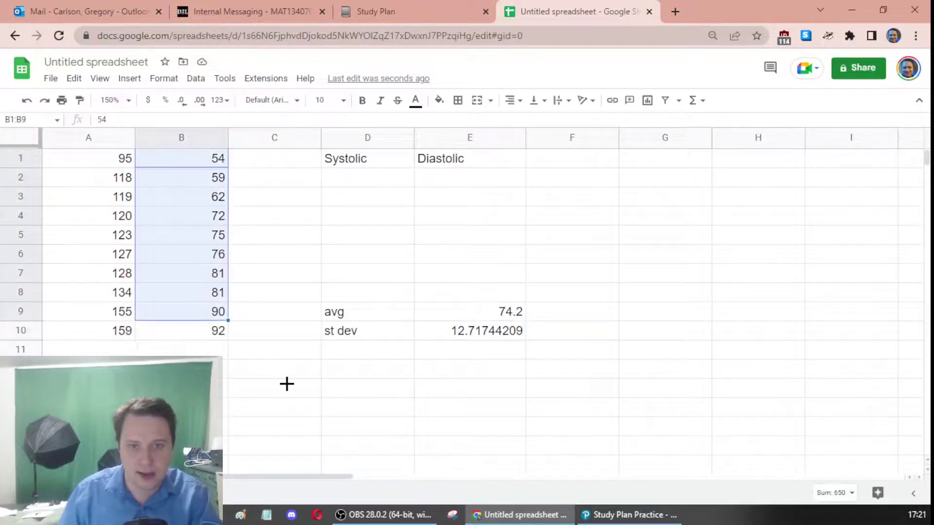
pyautogui.click(287, 385)
# Write the formula note "CV = standard deviation / mean * 100" as text in D12
pyautogui.click(379, 374)
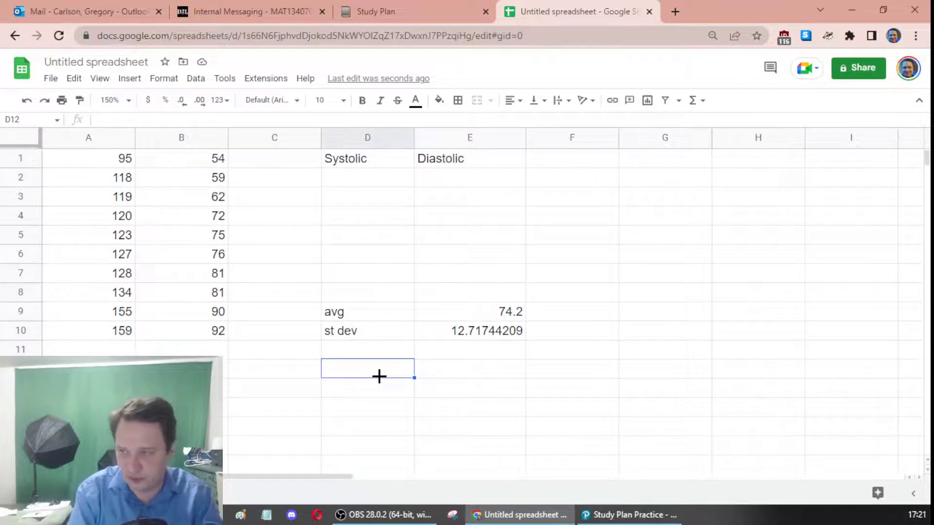
pyautogui.write('CV ')
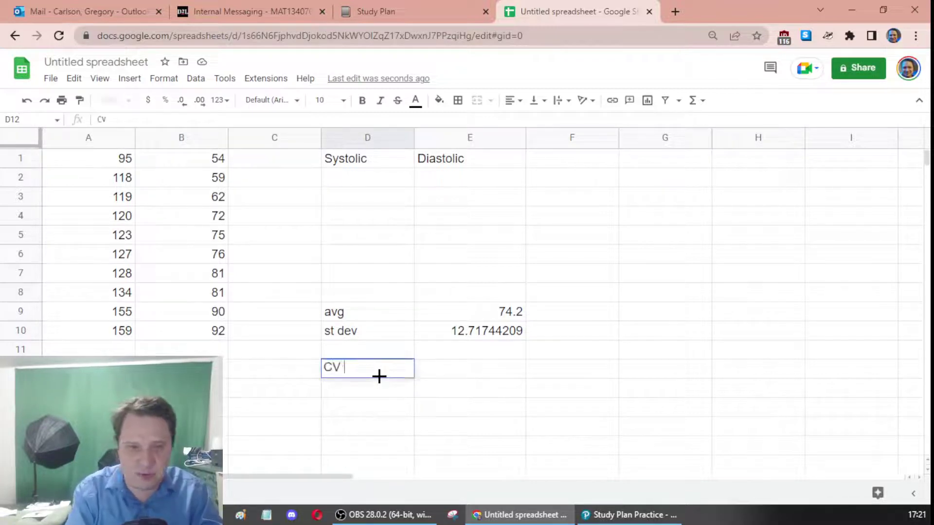
pyautogui.write('=')
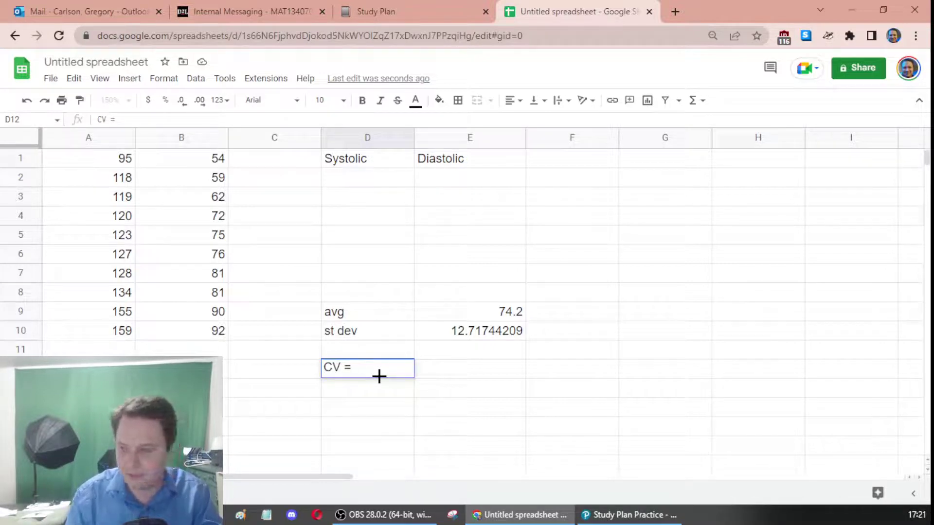
pyautogui.click(612, 516)
pyautogui.click(611, 515)
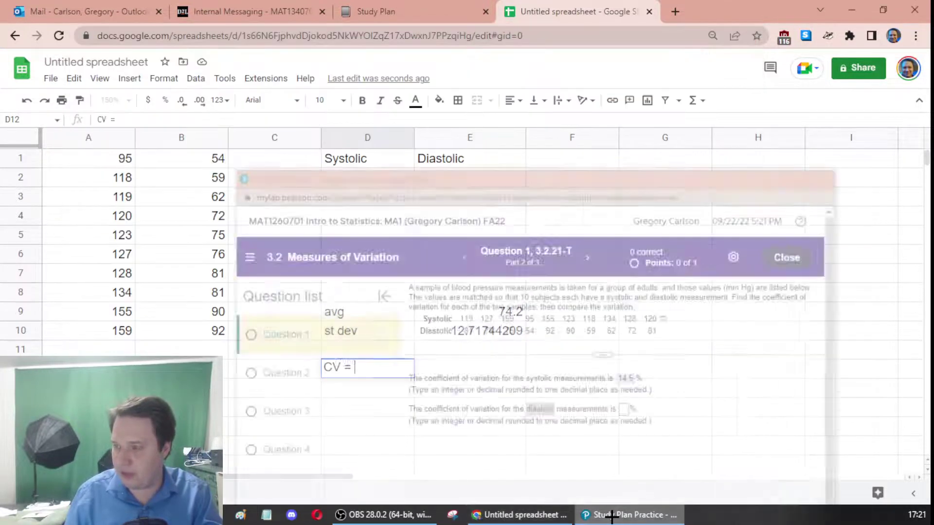
pyautogui.write('a')
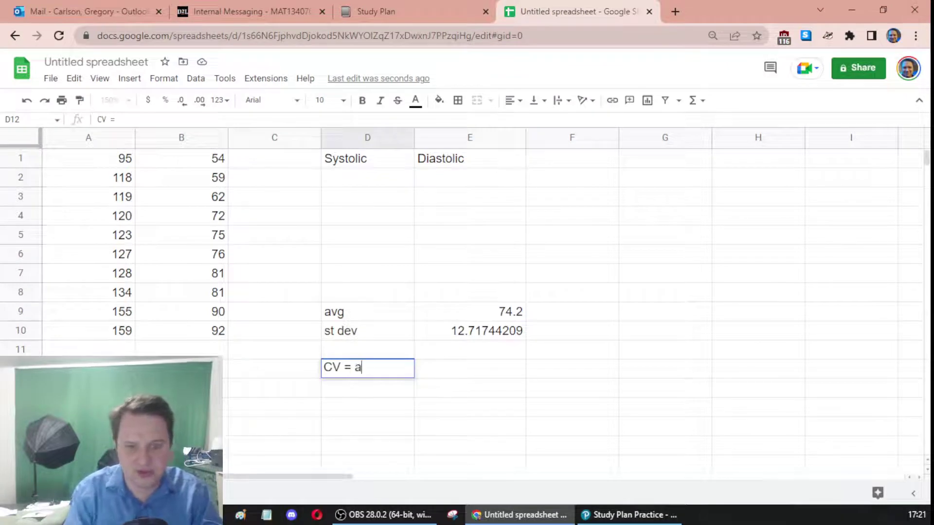
pyautogui.press('BackSpace')
pyautogui.write('standard deviat')
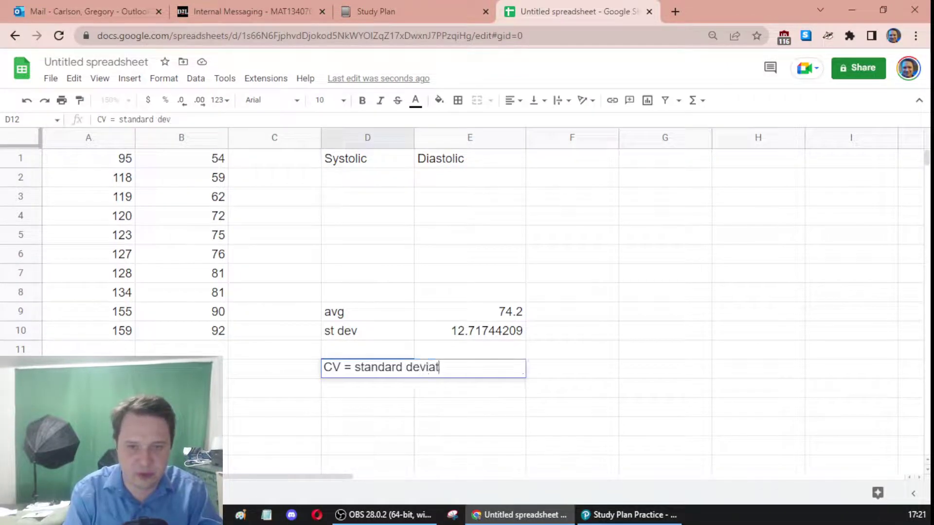
pyautogui.write('ion / mean')
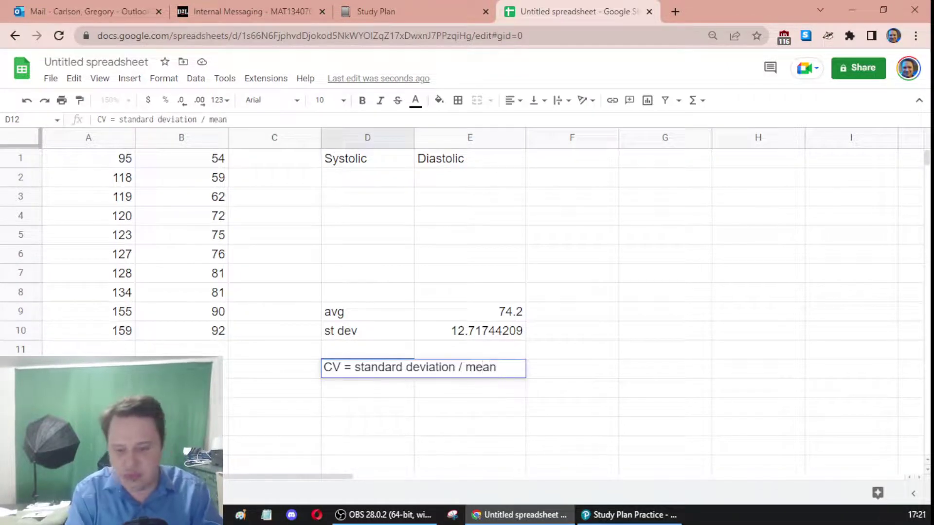
pyautogui.write(' * 100')
pyautogui.press('Return')
# Calculate the diastolic coefficient of variation in D14 with =(E10/E9)*100
pyautogui.press('Return')
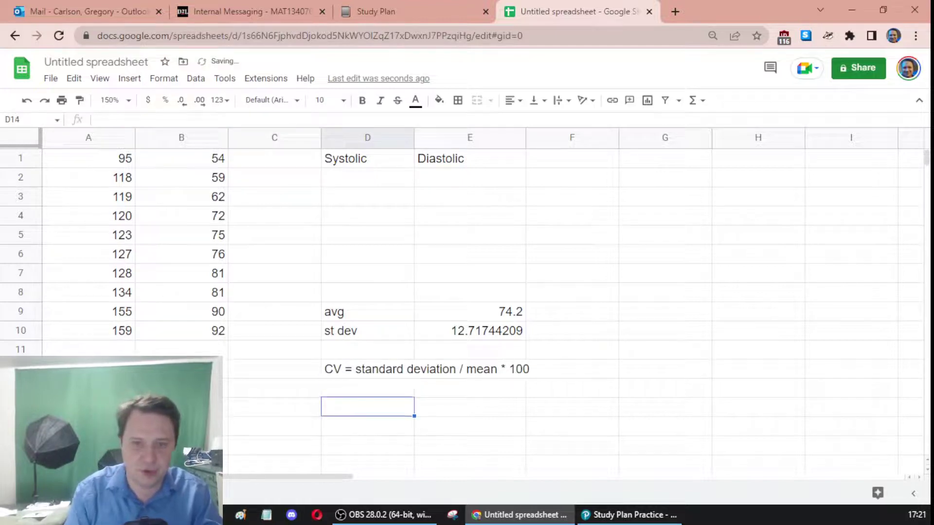
pyautogui.write('=')
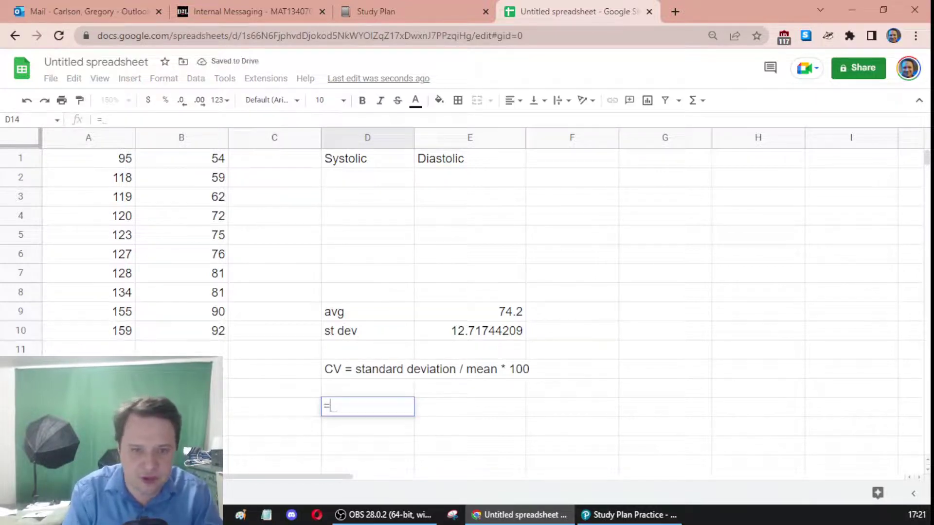
pyautogui.write('E10')
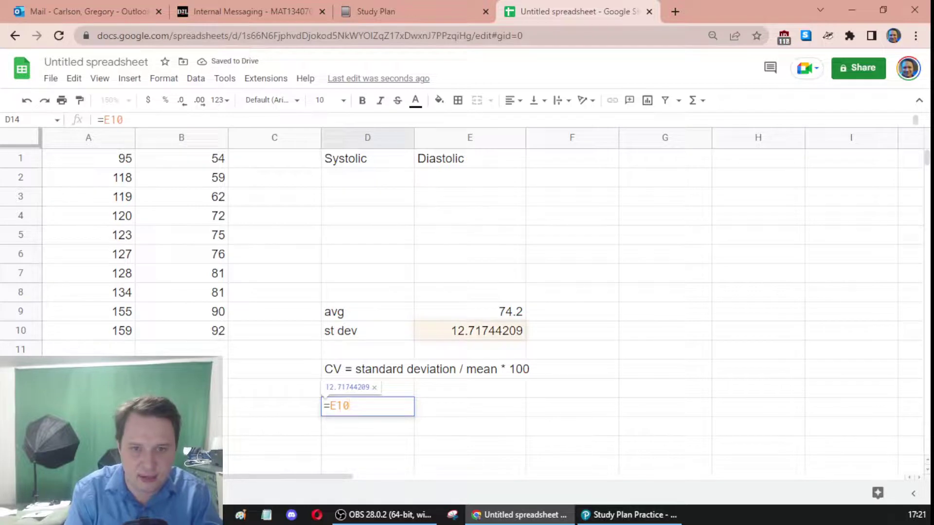
pyautogui.write('/E')
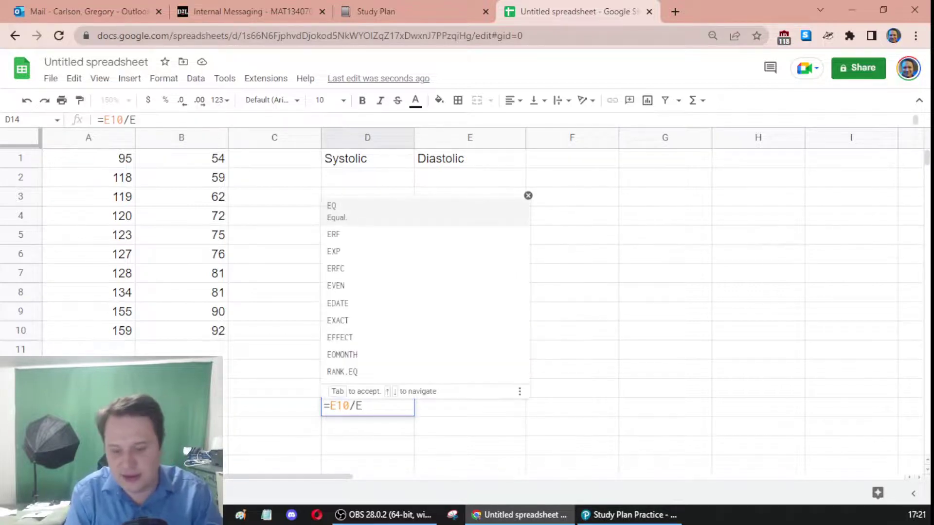
pyautogui.write('9)')
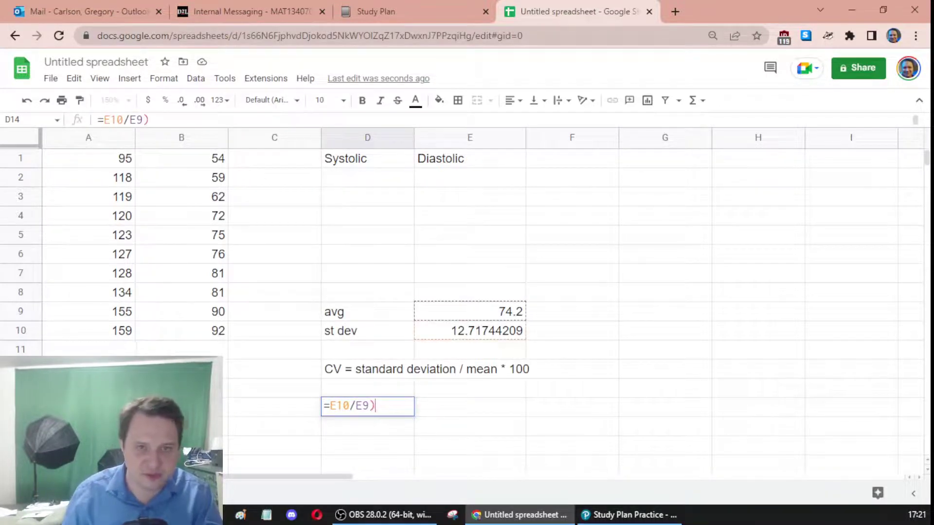
pyautogui.click(104, 119)
pyautogui.write('(')
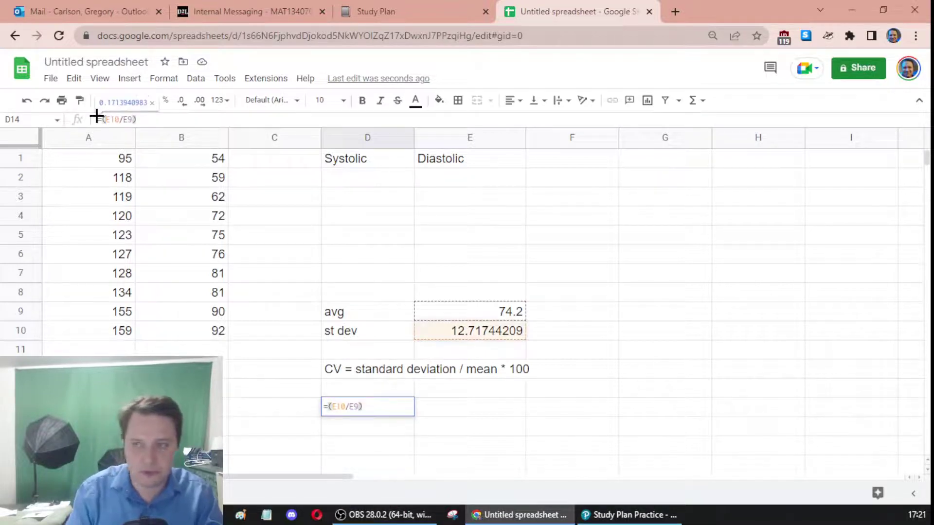
pyautogui.click(154, 119)
pyautogui.write('*100')
pyautogui.press('Return')
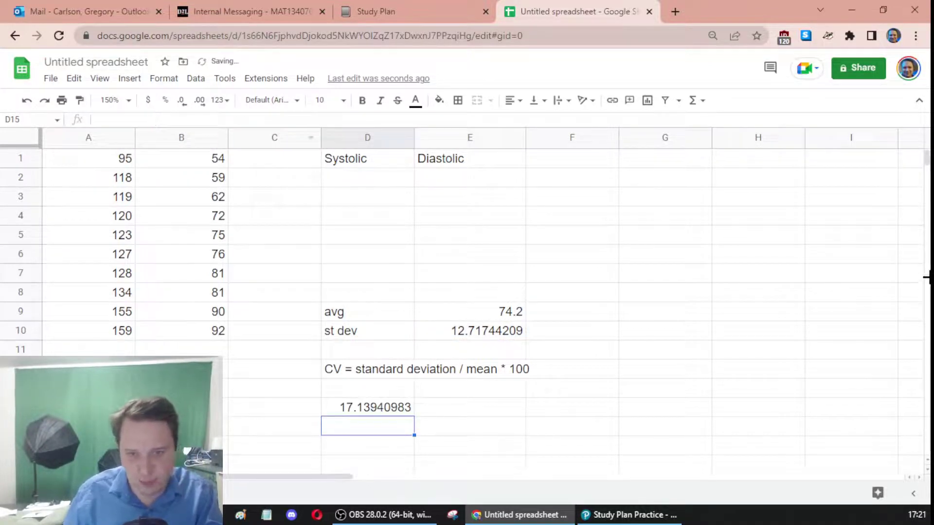
# Switch to the MyLab practice question, submit 17.1 as the diastolic coefficient of variation and continue to the comparison part
pyautogui.click(628, 515)
pyautogui.click(511, 297)
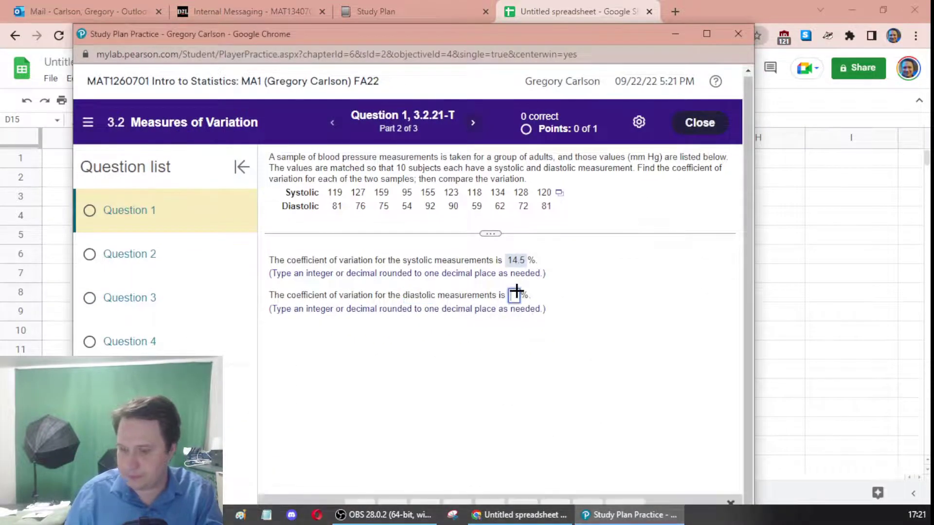
pyautogui.write('17.1')
pyautogui.press('Return')
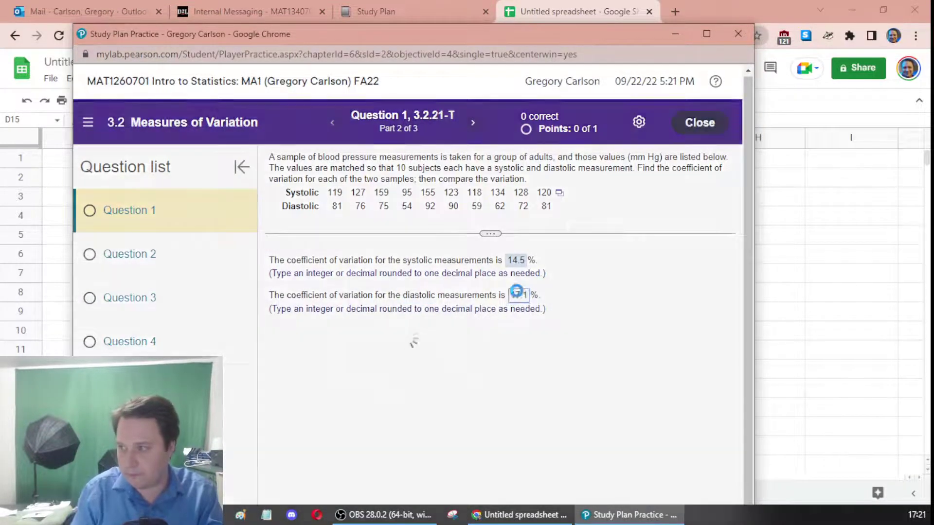
pyautogui.click(412, 363)
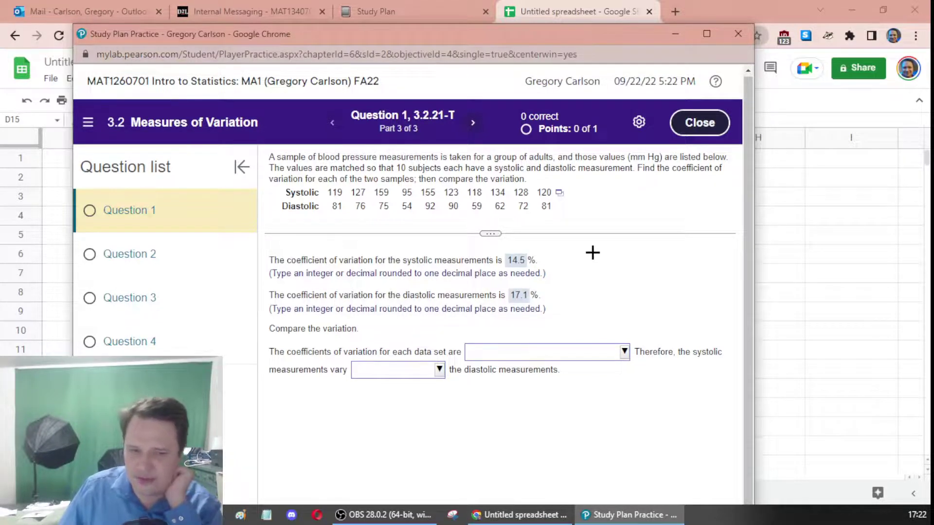
# Compare the two coefficients and complete the first statement with "within 5 percentage points of each other."
pyautogui.click(511, 259)
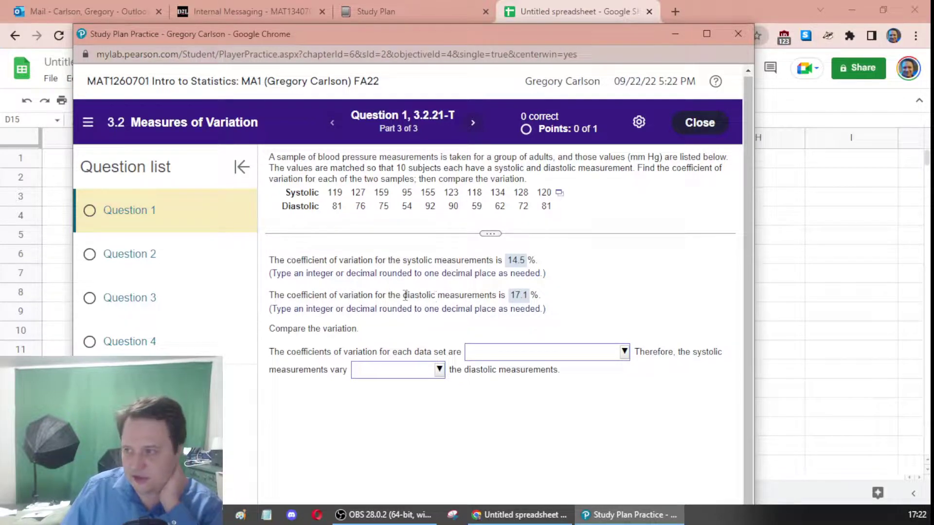
pyautogui.moveTo(405, 295); pyautogui.dragTo(439, 296)
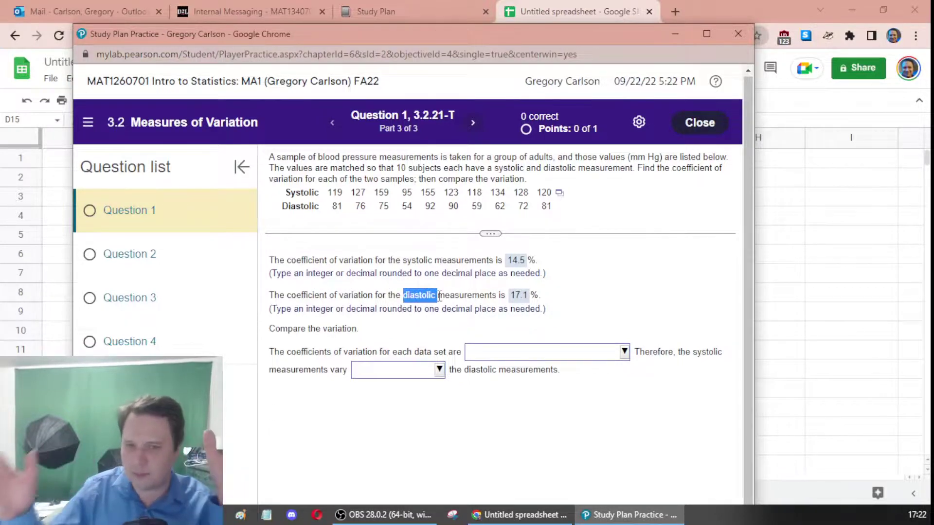
pyautogui.moveTo(401, 259); pyautogui.dragTo(434, 261)
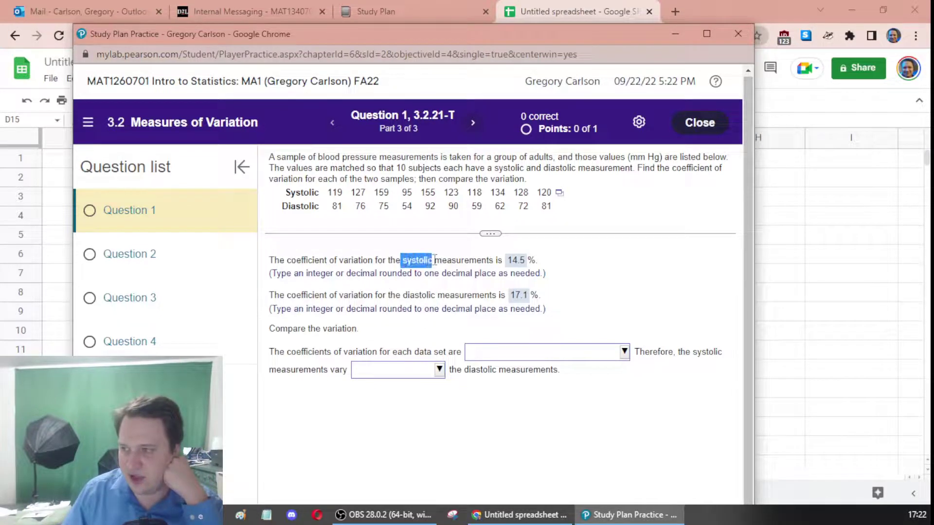
pyautogui.click(506, 267)
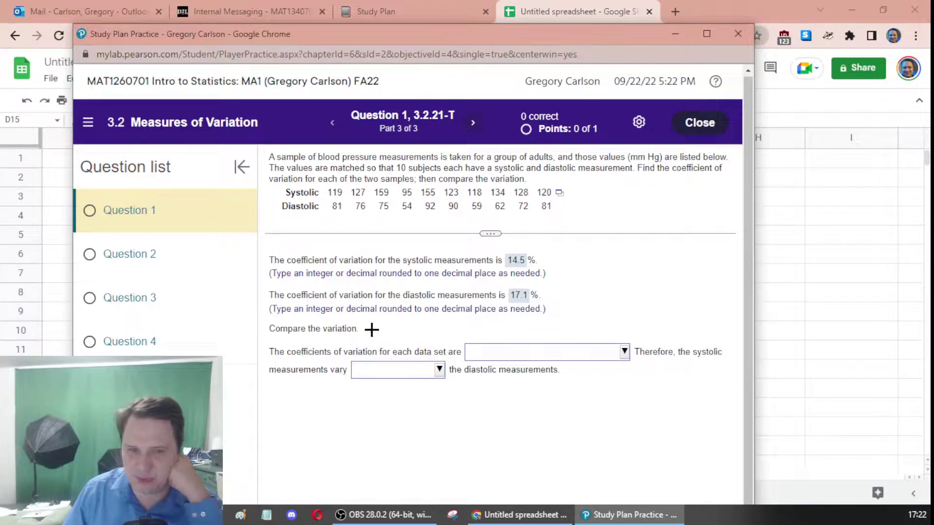
pyautogui.click(531, 359)
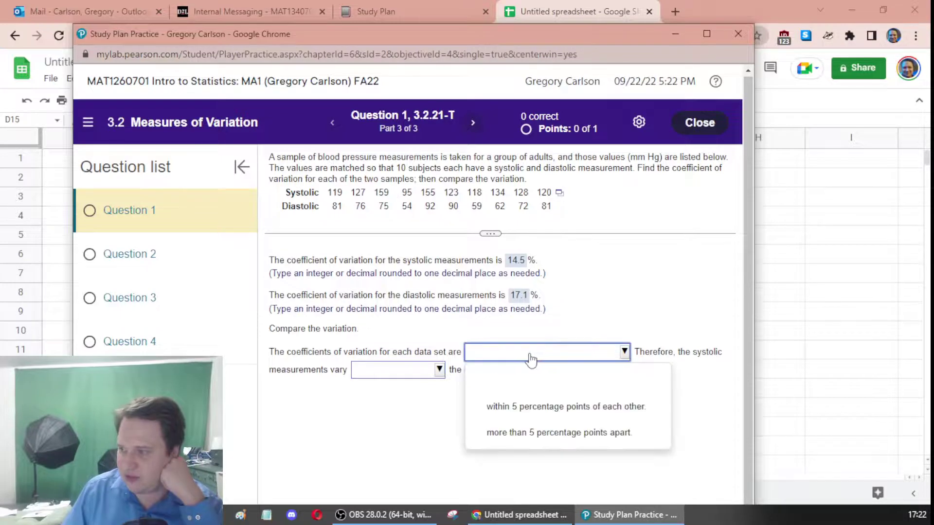
pyautogui.click(560, 408)
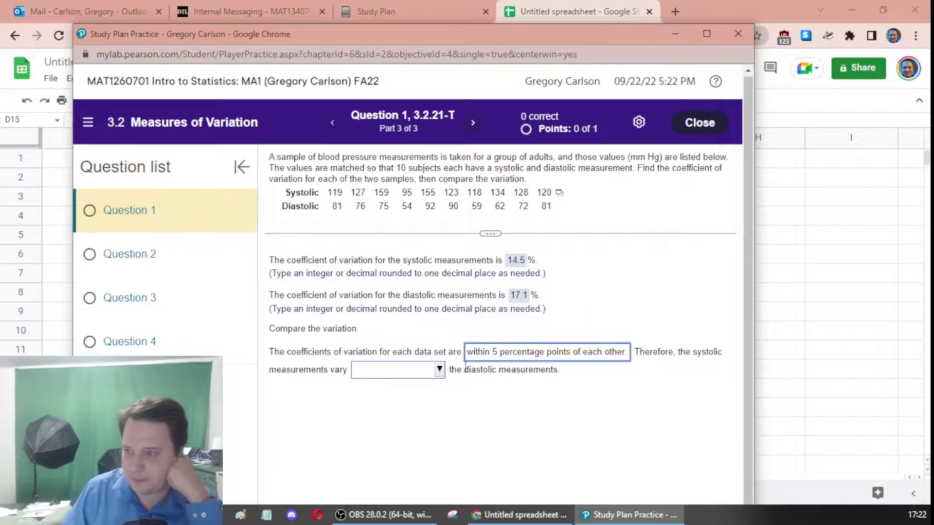
pyautogui.click(421, 372)
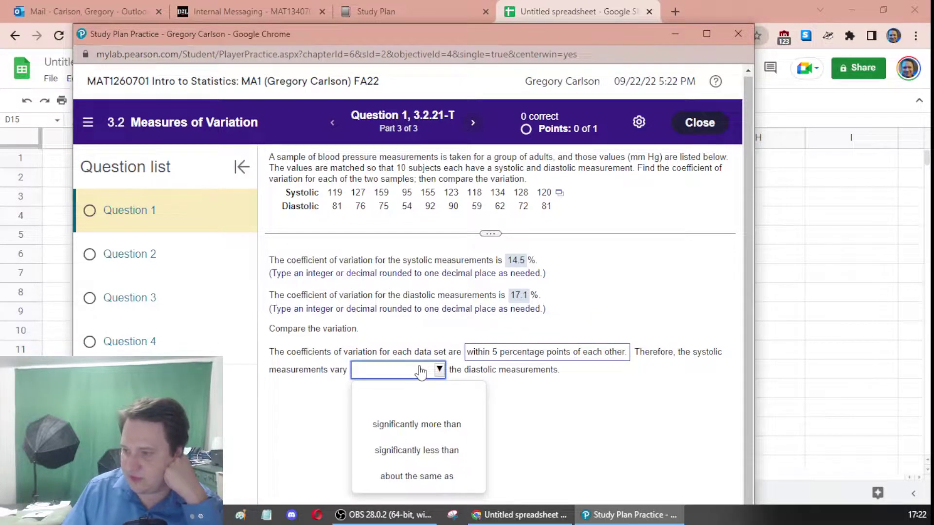
pyautogui.click(516, 352)
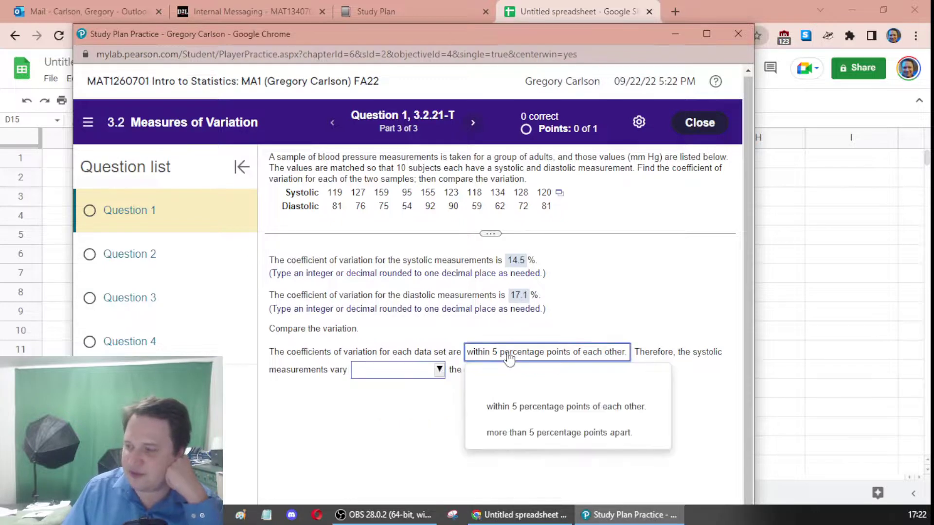
pyautogui.click(528, 410)
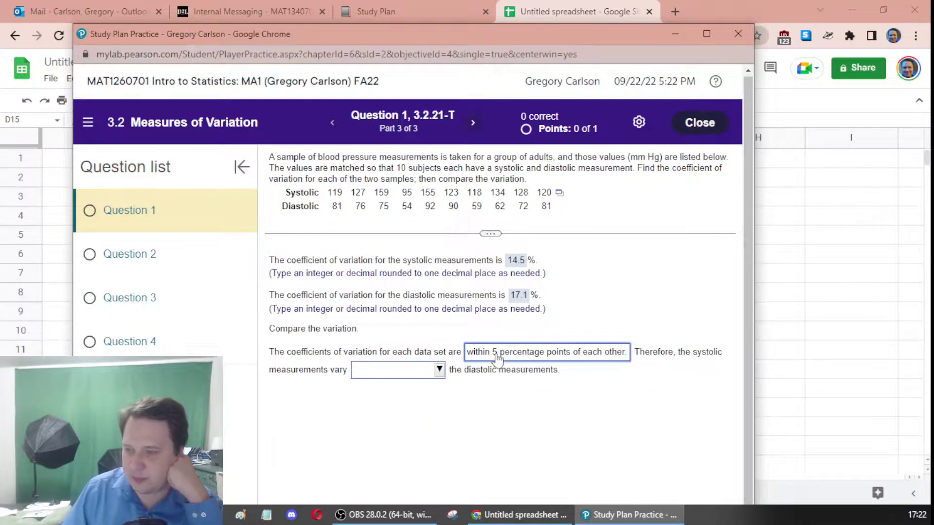
# State that the systolic measurements vary "about the same as" the diastolic ones, and shrink the practice window to uncover part of the spreadsheet
pyautogui.click(392, 371)
pyautogui.click(431, 474)
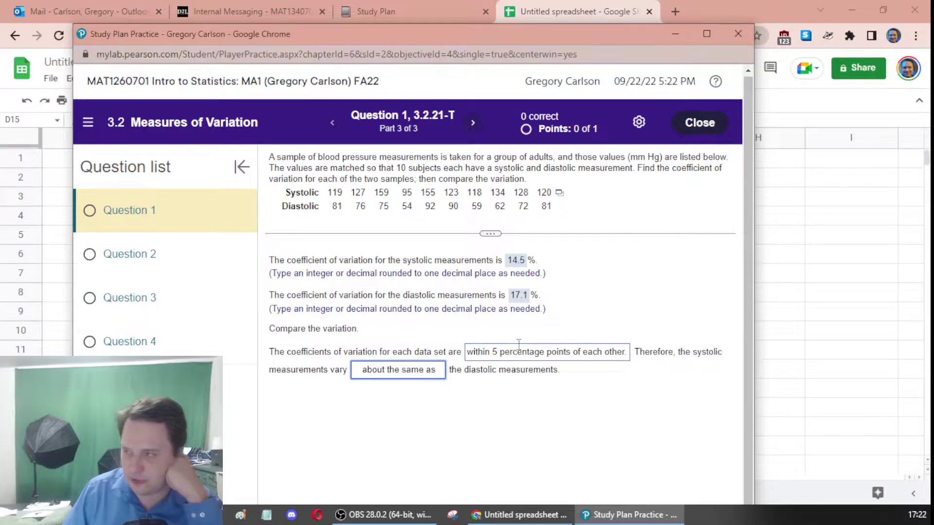
pyautogui.moveTo(75, 26); pyautogui.dragTo(168, 93)
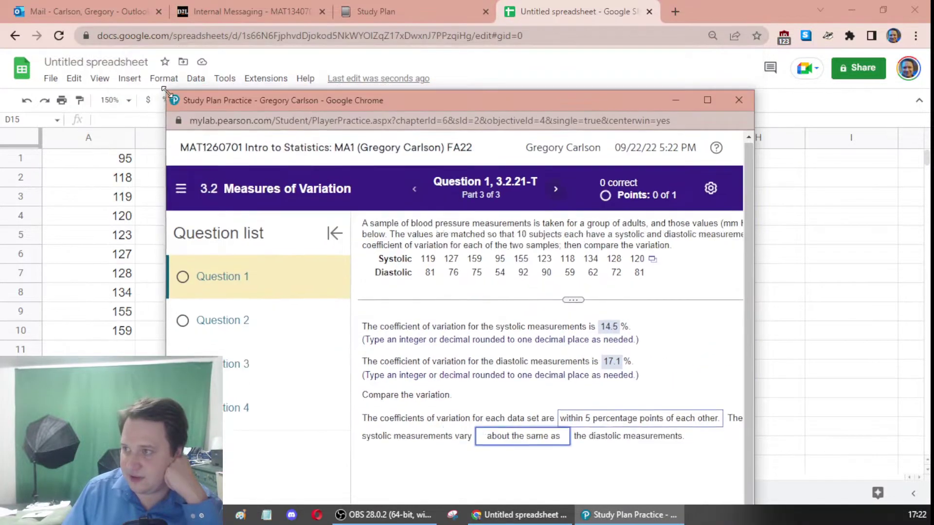
# Reposition the practice window, submit the comparison answers for Question 1 and continue to Question 2
pyautogui.moveTo(291, 101); pyautogui.dragTo(278, 40)
pyautogui.click(665, 491)
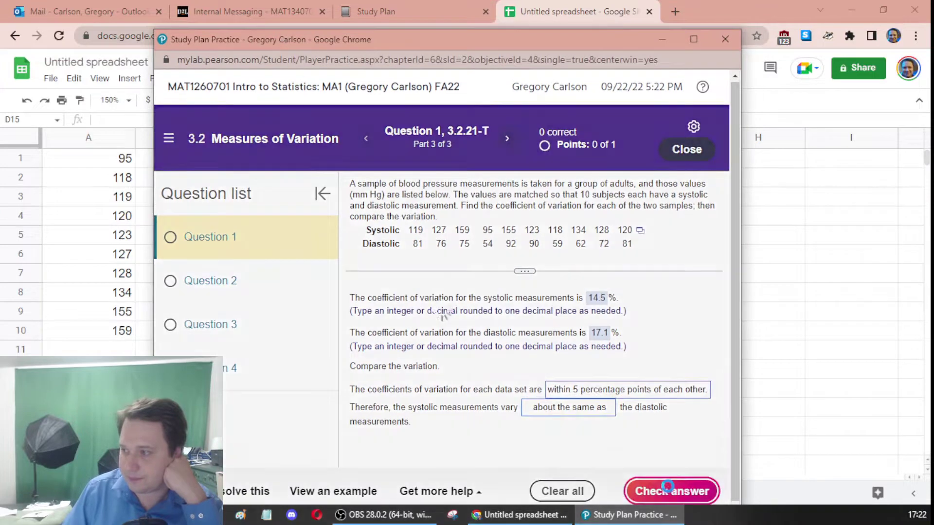
pyautogui.click(440, 340)
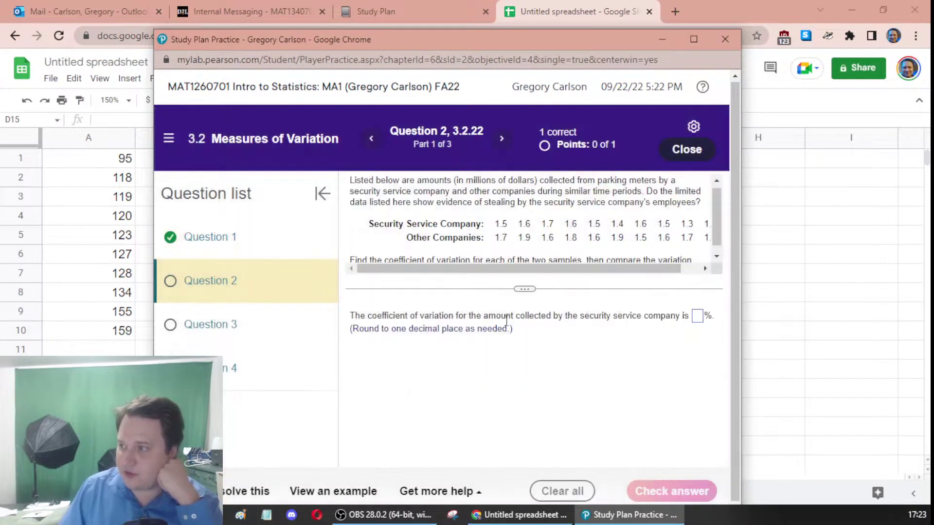
# Look through practice Questions 3 and 4, and reopen Question 1 to view its data values
pyautogui.click(255, 330)
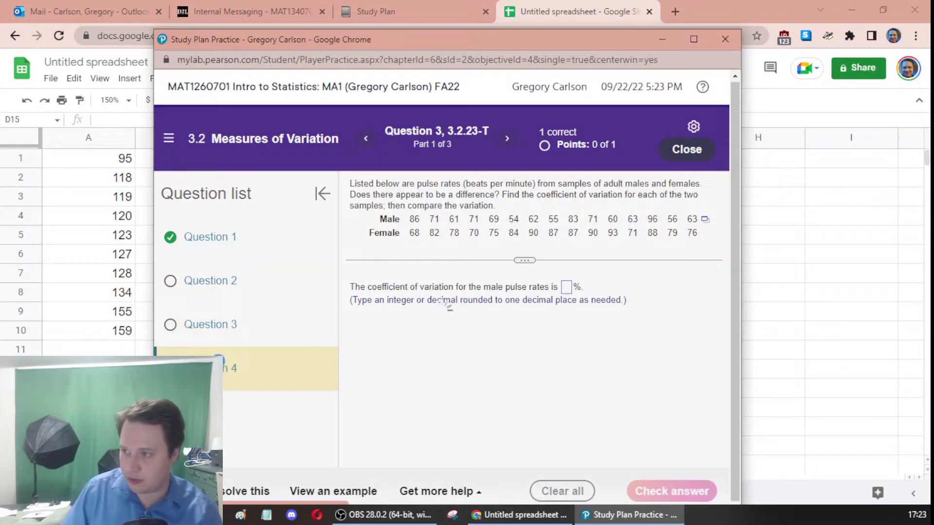
pyautogui.click(219, 362)
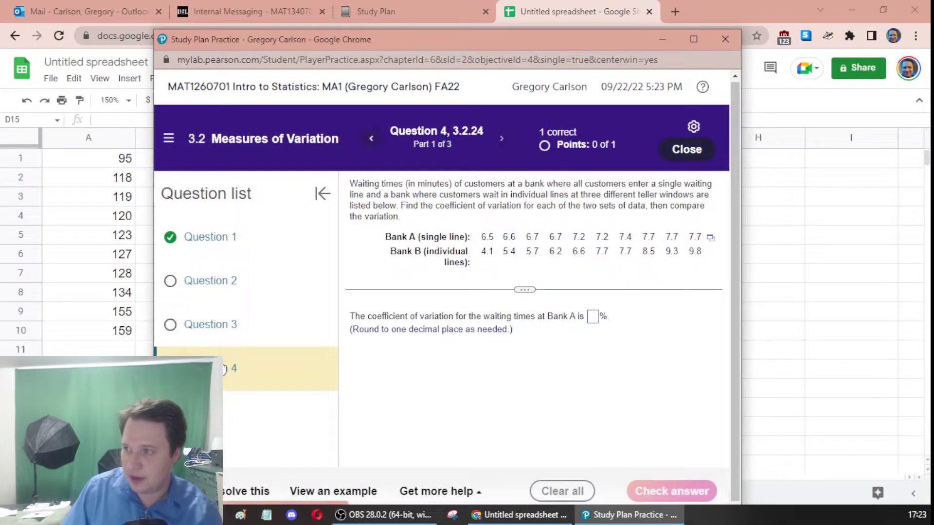
pyautogui.click(209, 237)
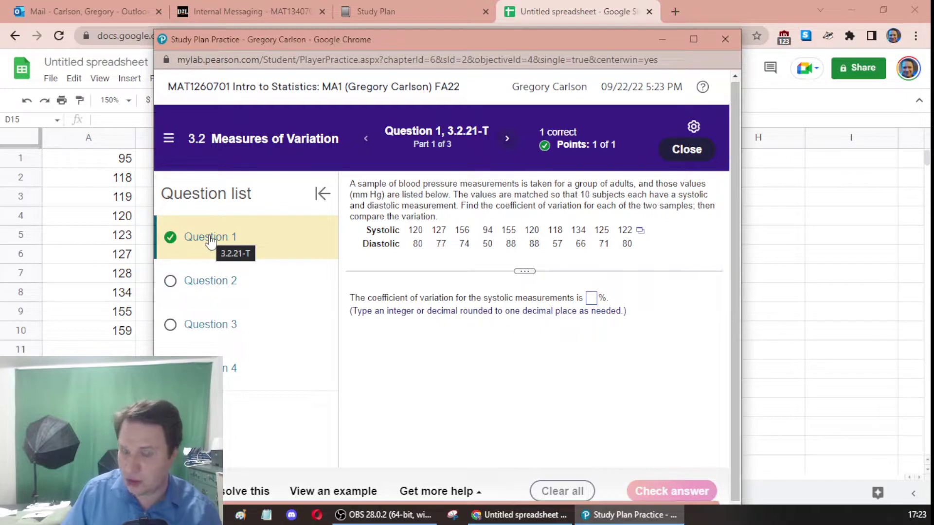
# Switch to the spreadsheet, remove the leading equals sign from the diastolic average formula in E9 and inspect the effect on D14
pyautogui.click(776, 221)
pyautogui.click(477, 316)
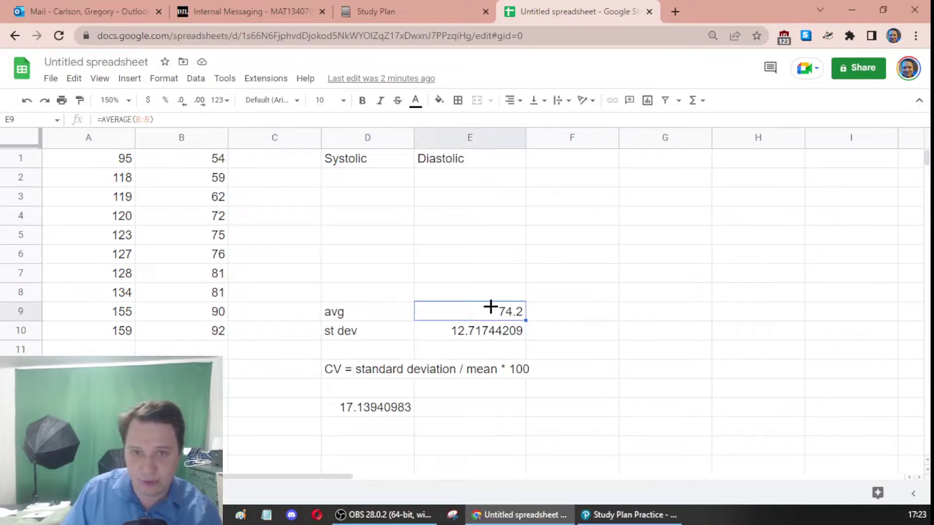
pyautogui.doubleClick(493, 309)
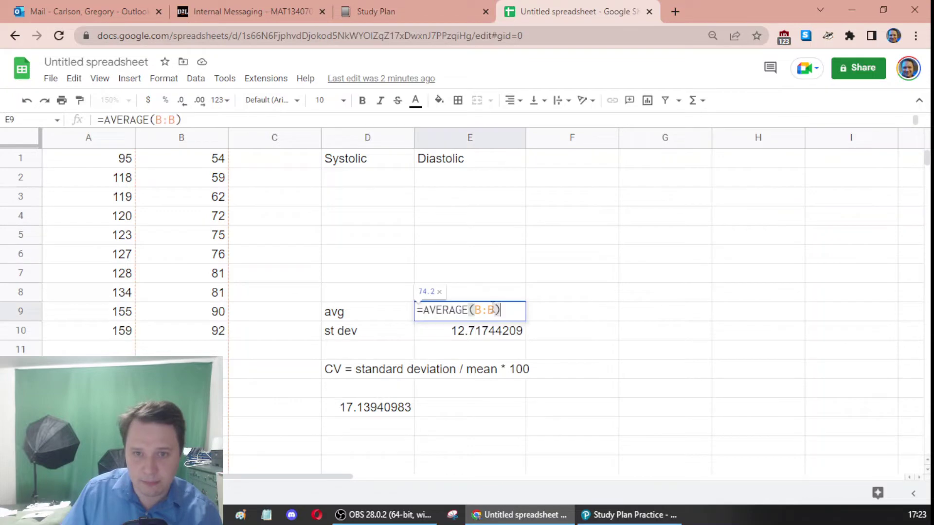
pyautogui.press('BackSpace')
pyautogui.click(468, 297)
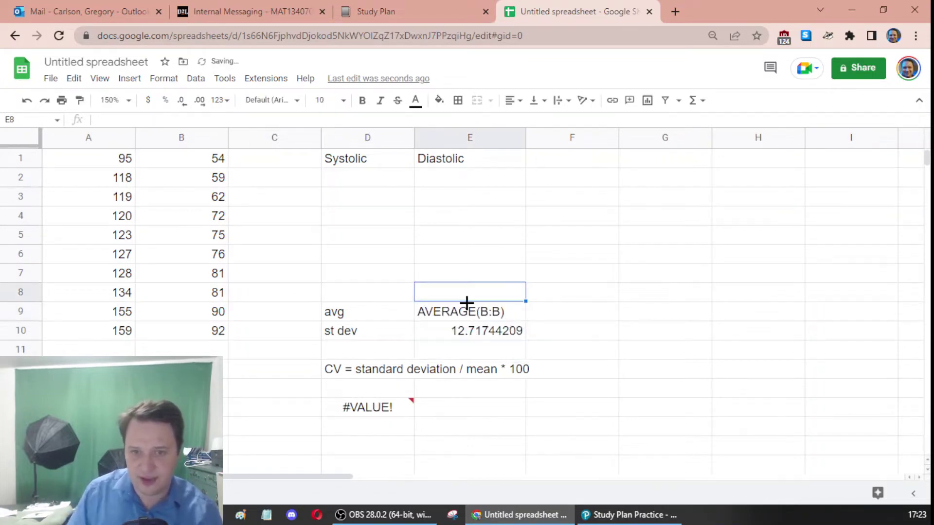
pyautogui.click(376, 406)
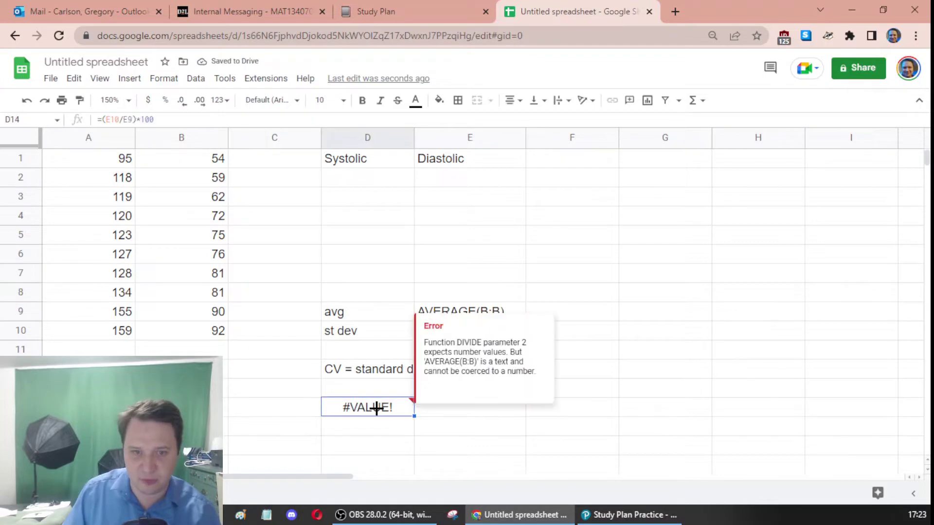
pyautogui.click(573, 390)
# Restore the diastolic average formula in E9 to =AVERAGE(B:B)
pyautogui.click(454, 317)
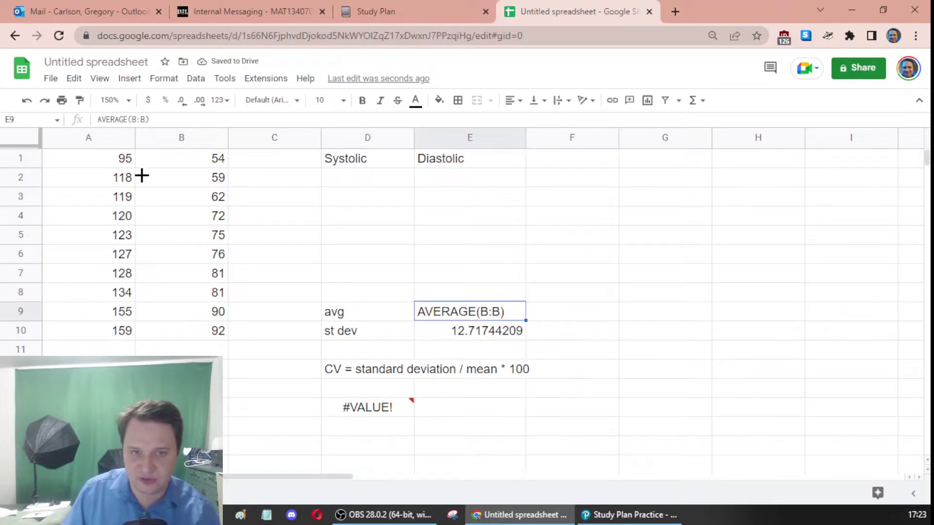
pyautogui.click(97, 119)
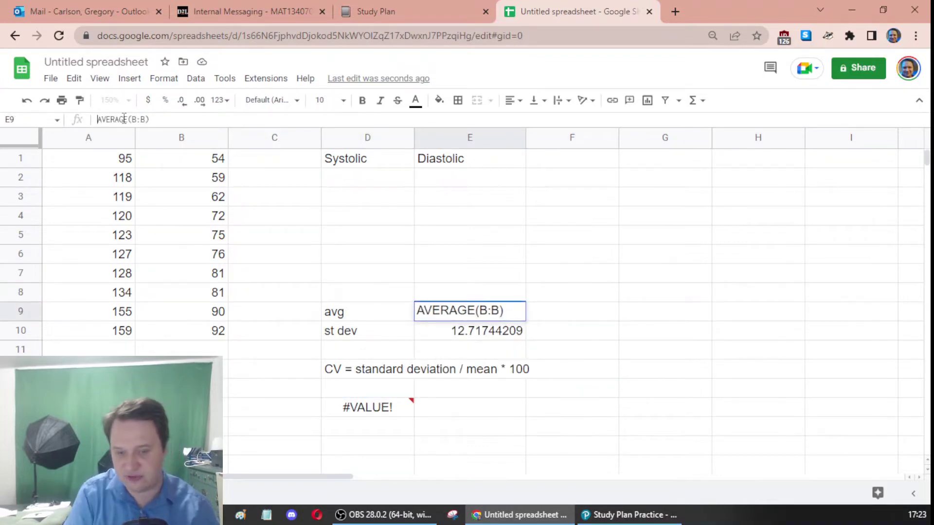
pyautogui.write('=')
pyautogui.press('Return')
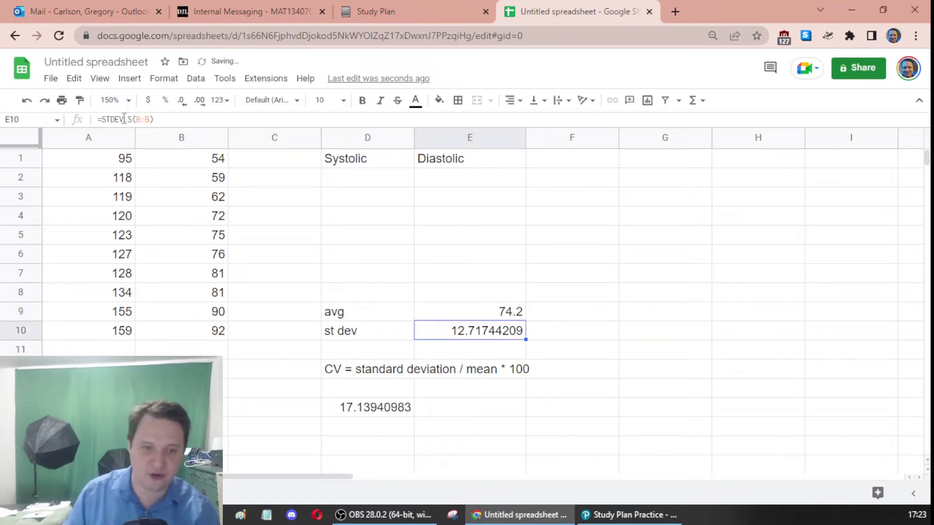